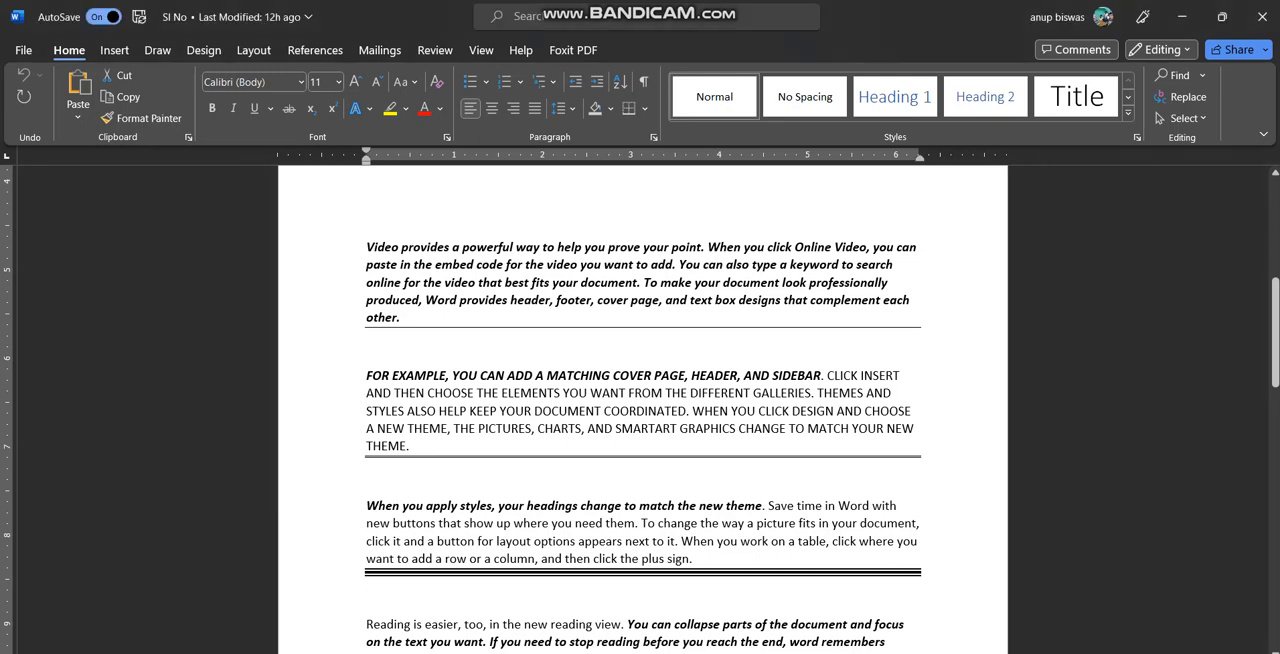
drag(366, 247, 401, 317)
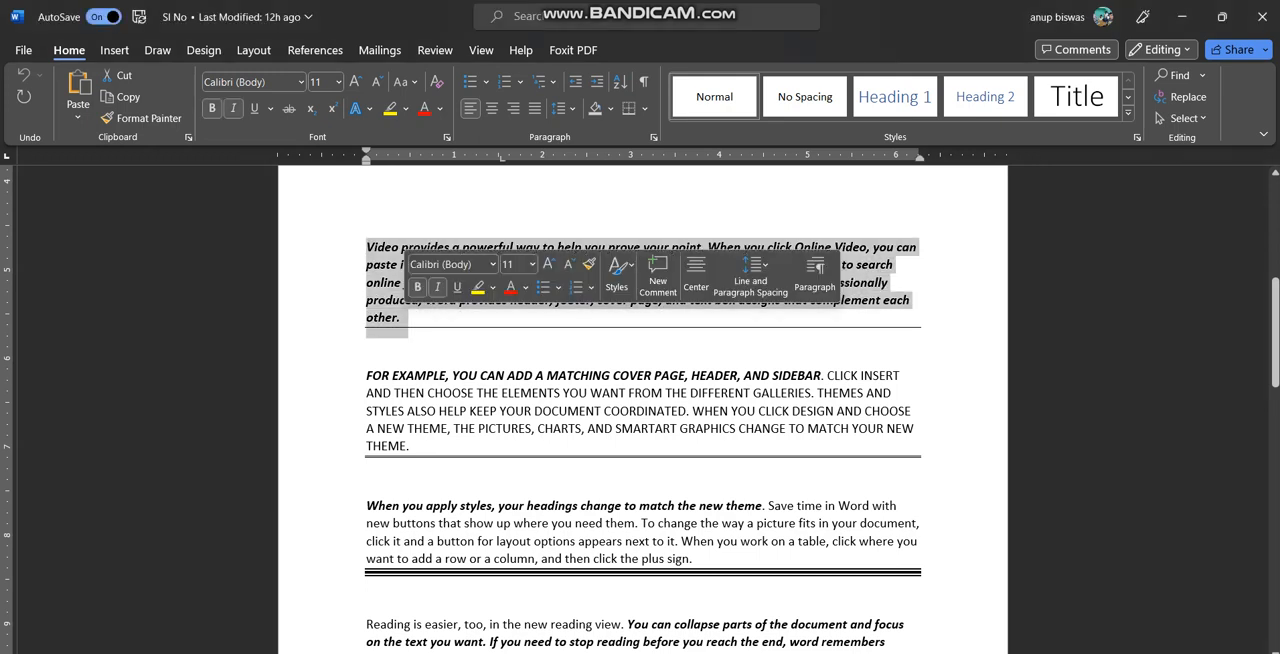
click(401, 317)
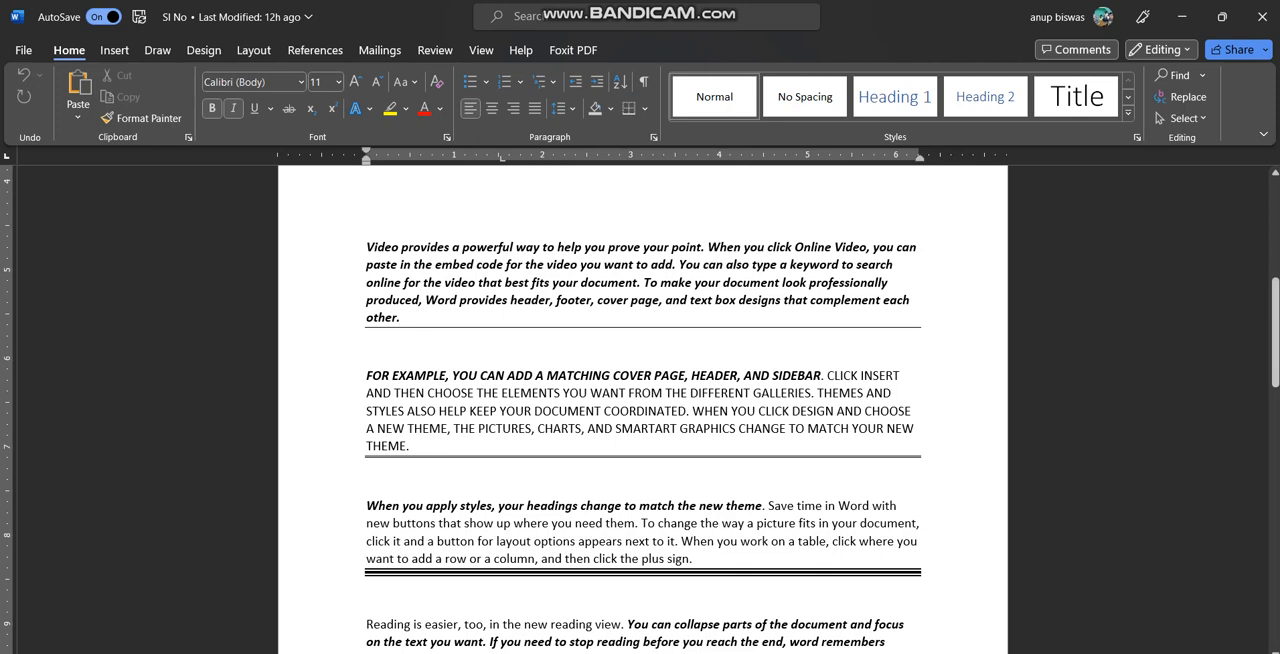
Start inserting a hyperlink on the words "To make your document" in the paragraph about online video
drag(642, 282, 781, 282)
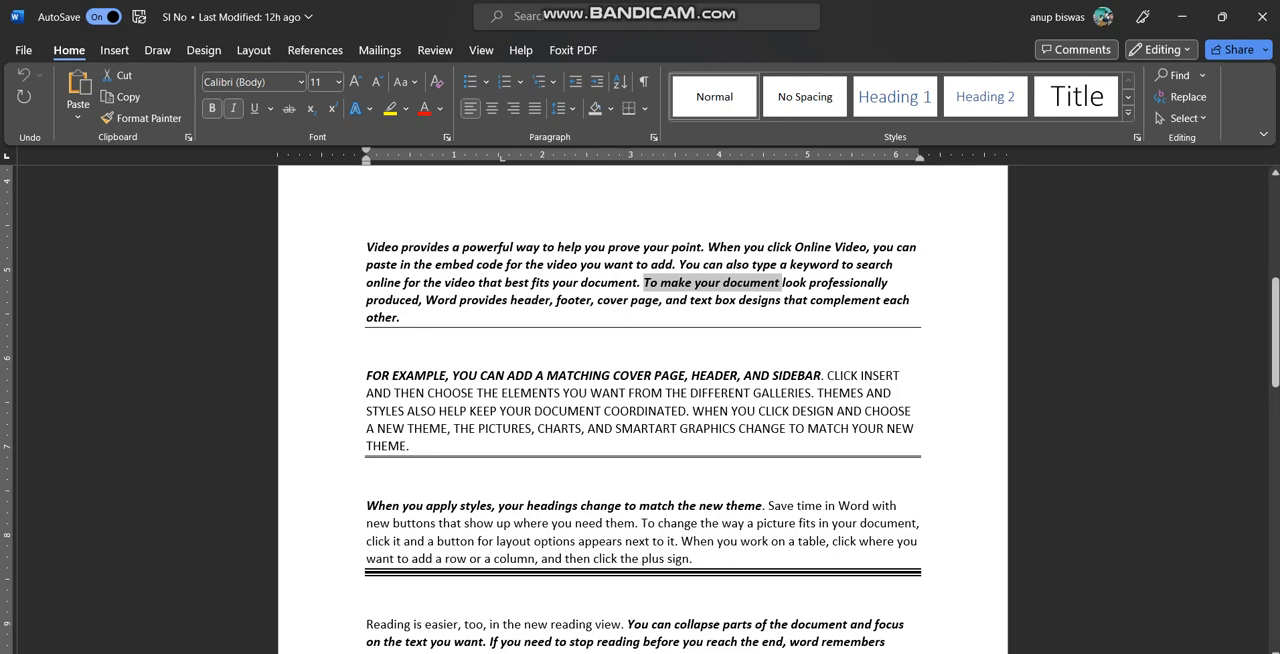
right_click(735, 283)
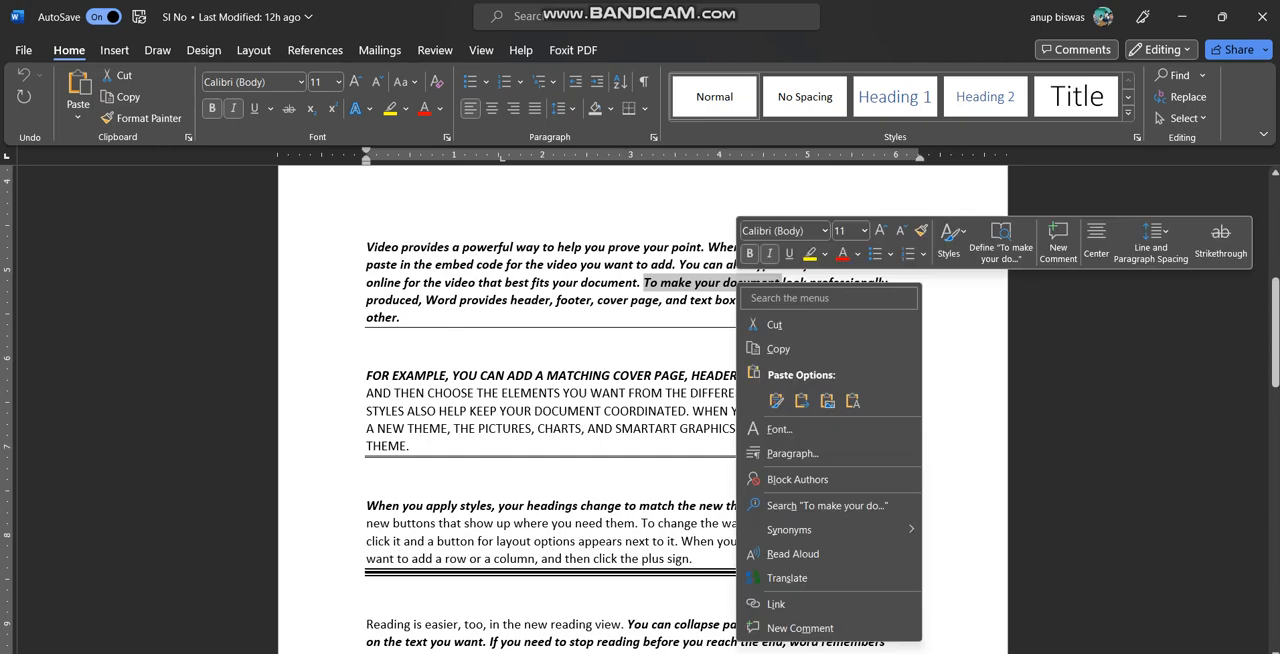
click(779, 604)
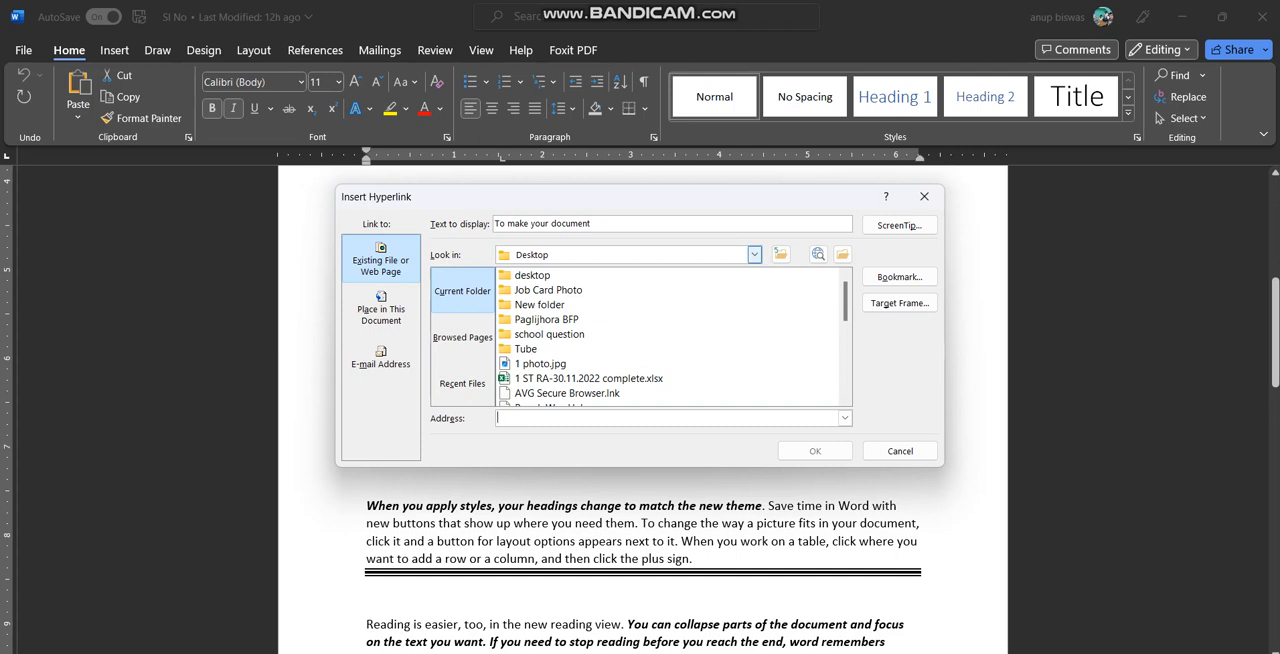
Browse This PC to the Windows (C:) drive for a link target and choose the Program Files folder
click(754, 254)
key(Up)
key(Up)
key(Up)
key(Up)
key(Up)
key(Up)
key(Up)
key(Up)
key(Up)
key(Up)
key(Up)
key(Up)
key(Up)
key(Up)
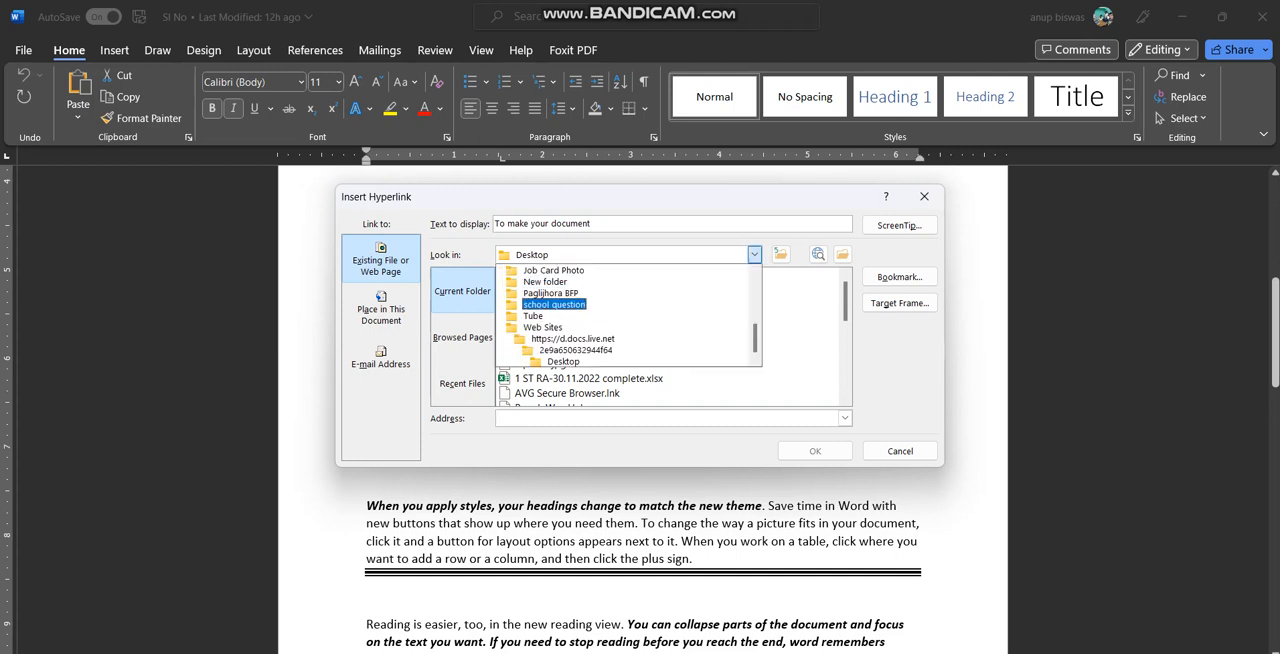
key(Up)
key(Up)
key(Up)
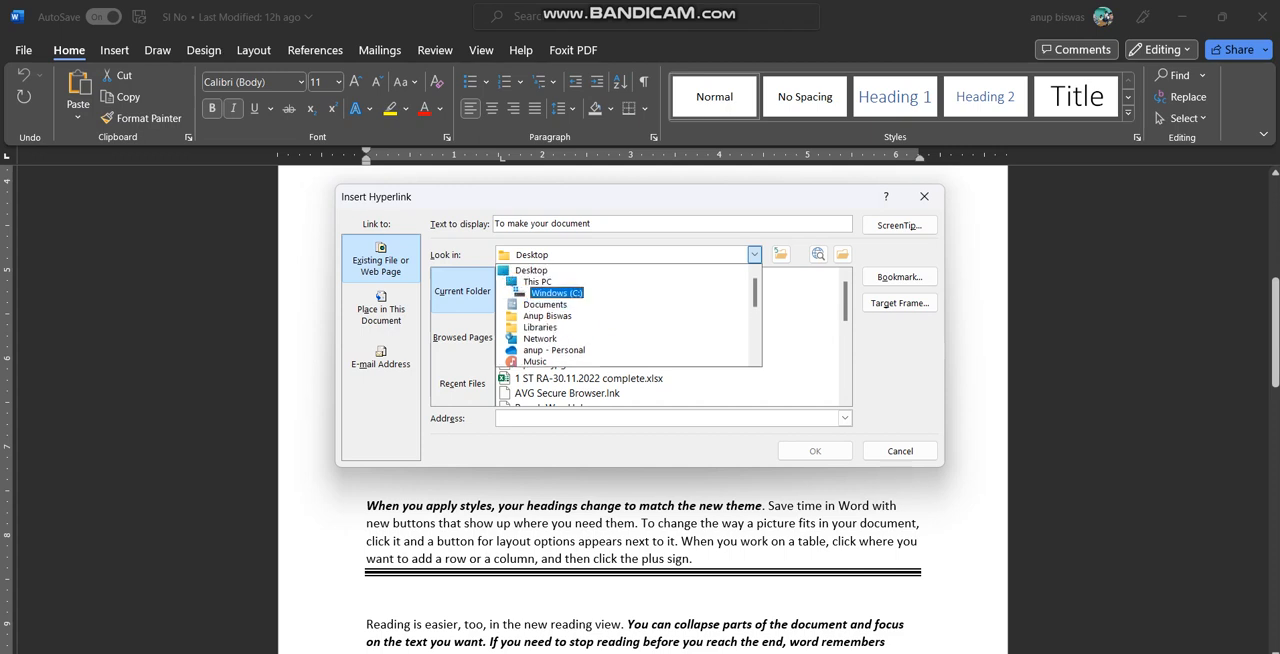
key(Up)
key(Return)
double_click(543, 275)
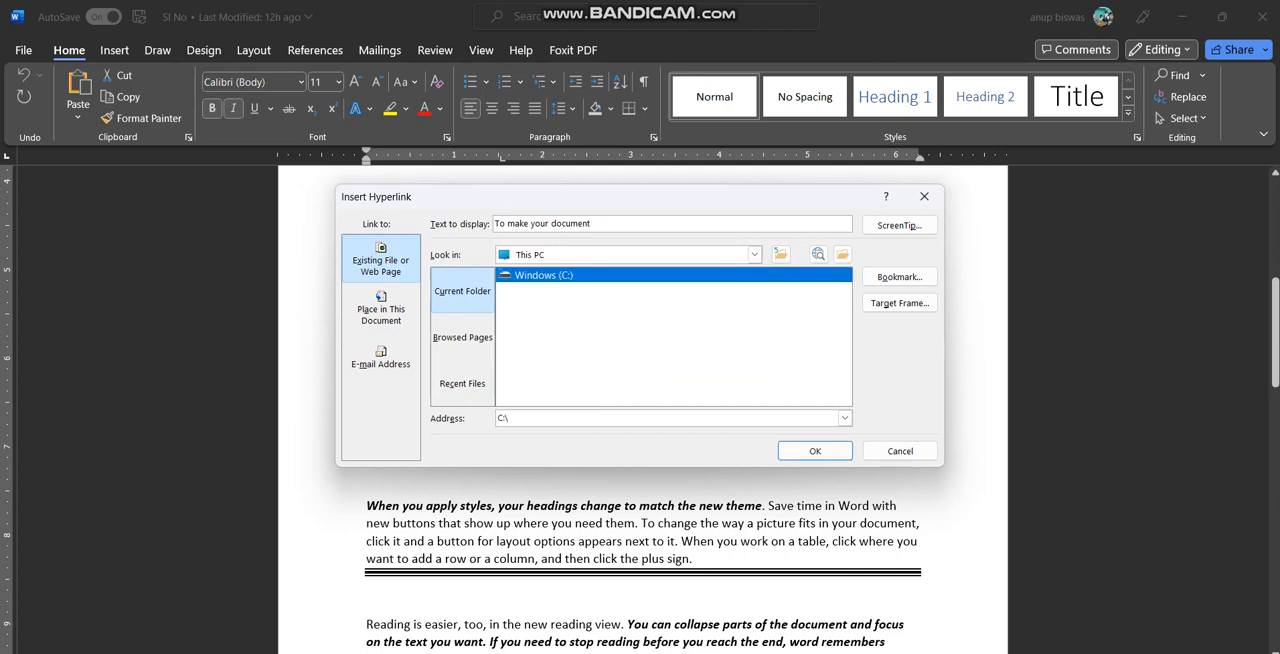
click(545, 305)
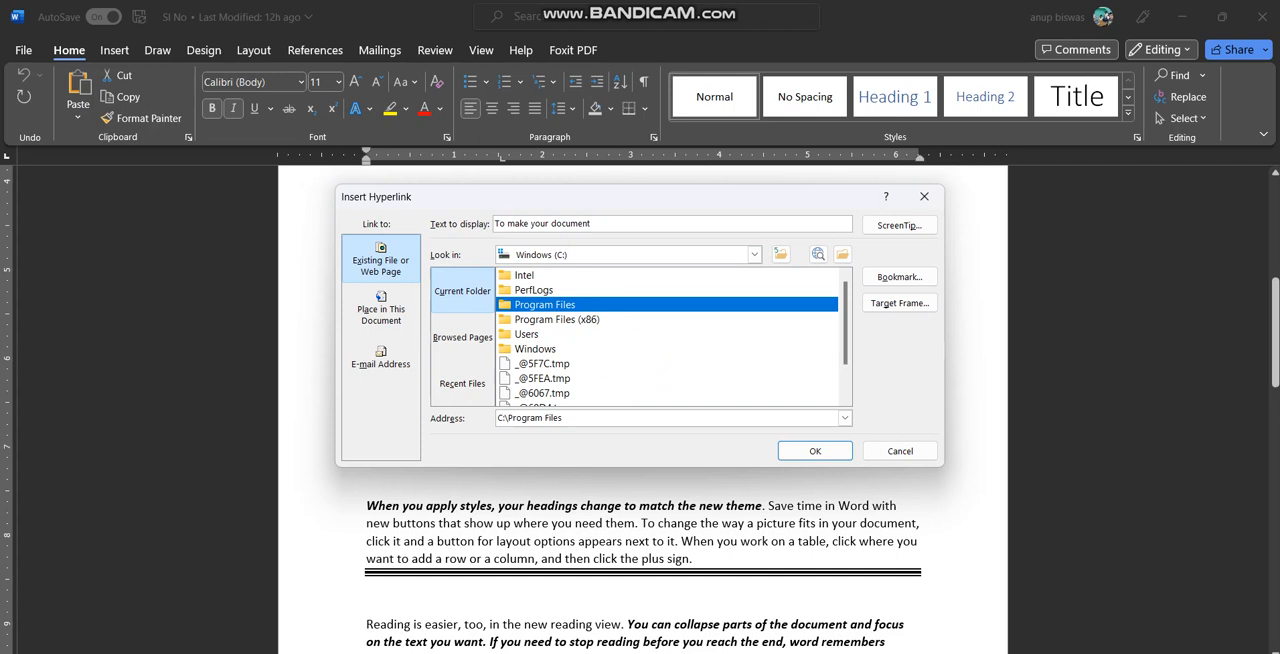
scroll(668, 336, down, 1)
scroll(668, 336, up, 1)
Go back to the Desktop level and look through the Libraries folder for a link target
click(754, 254)
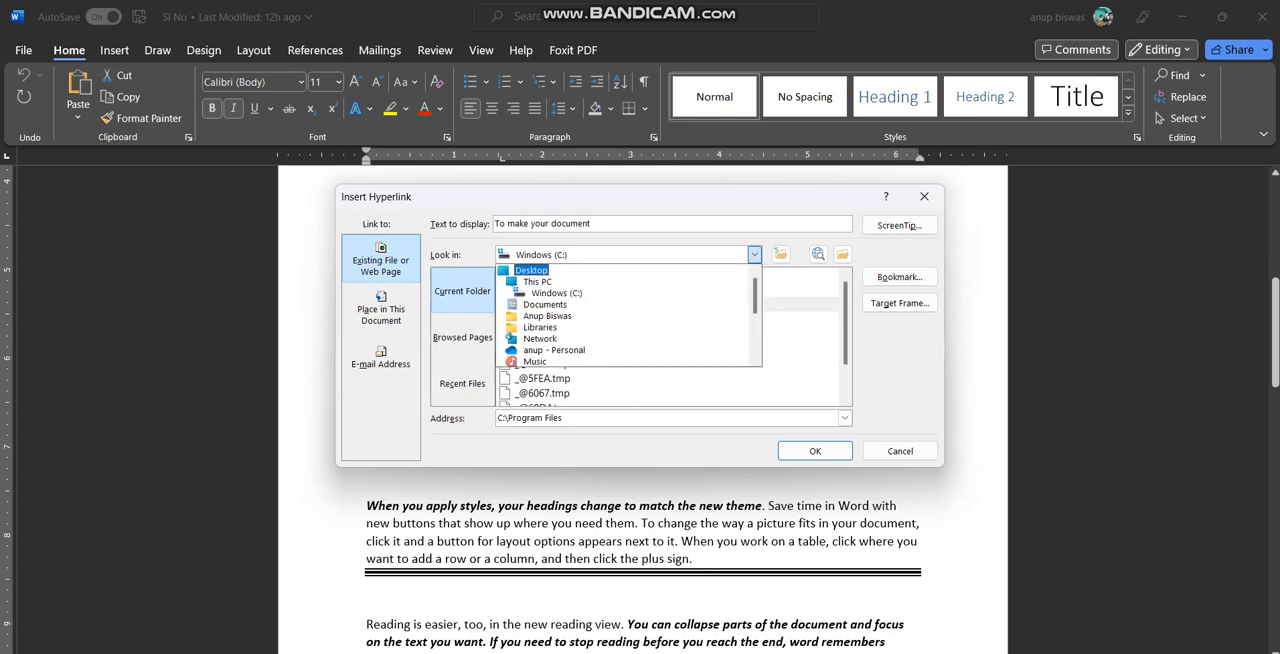
click(532, 271)
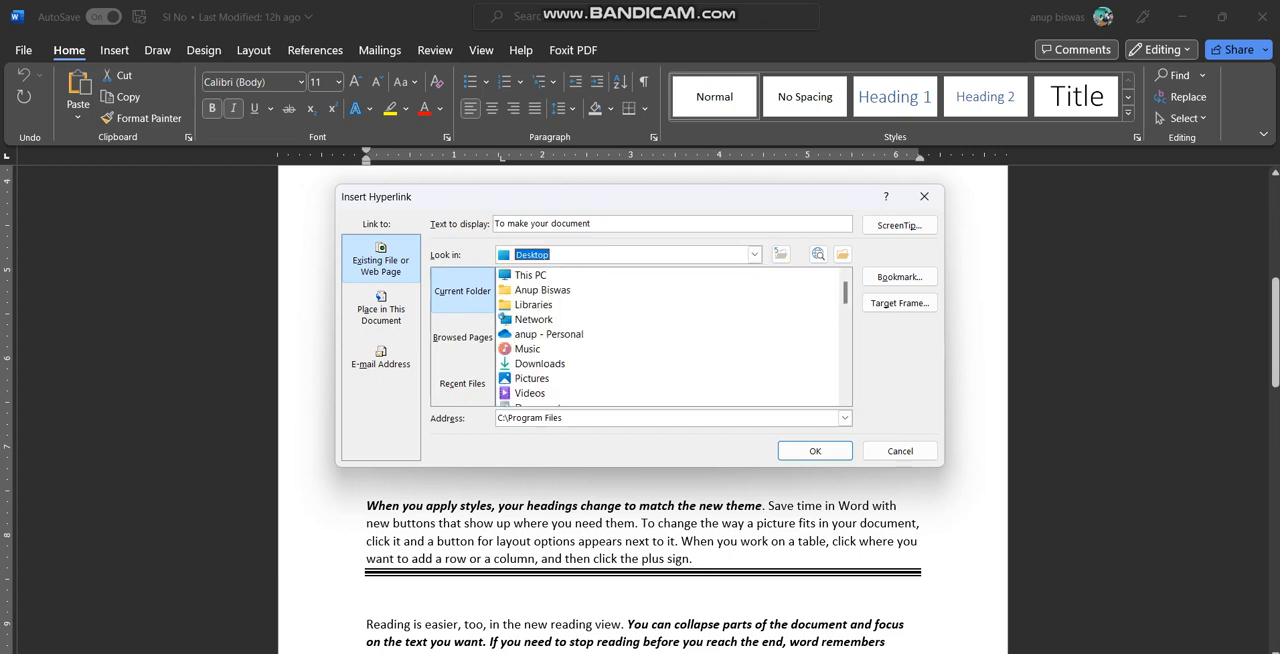
click(534, 305)
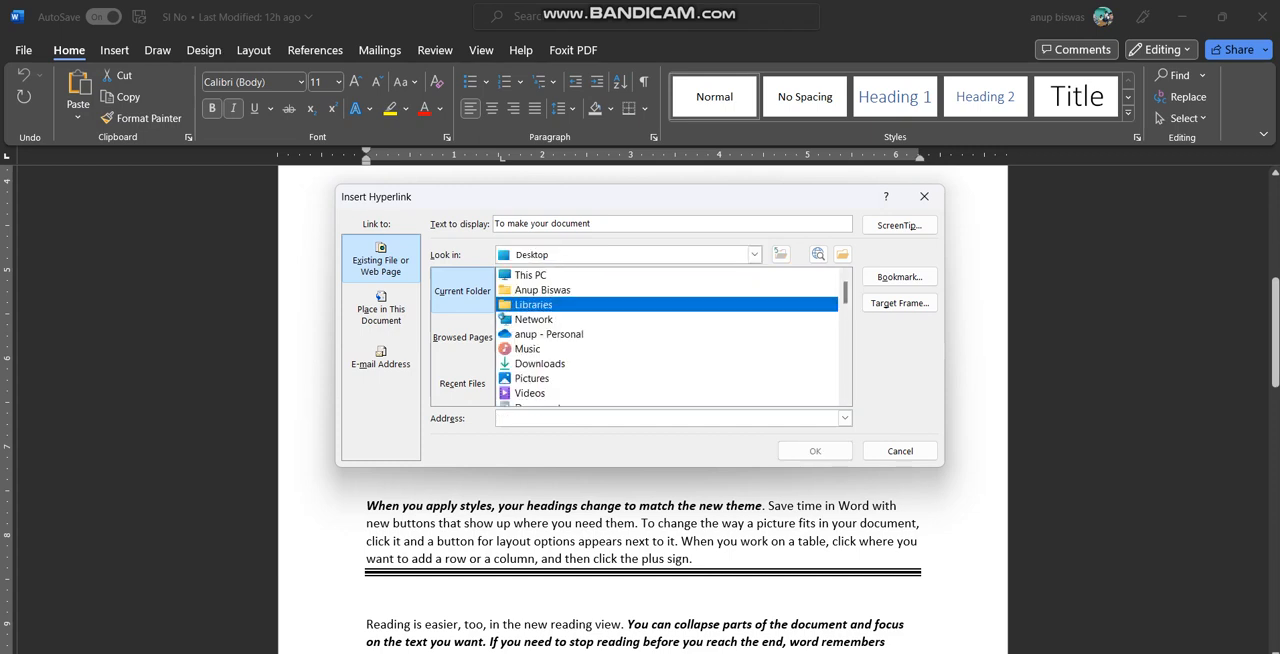
double_click(534, 305)
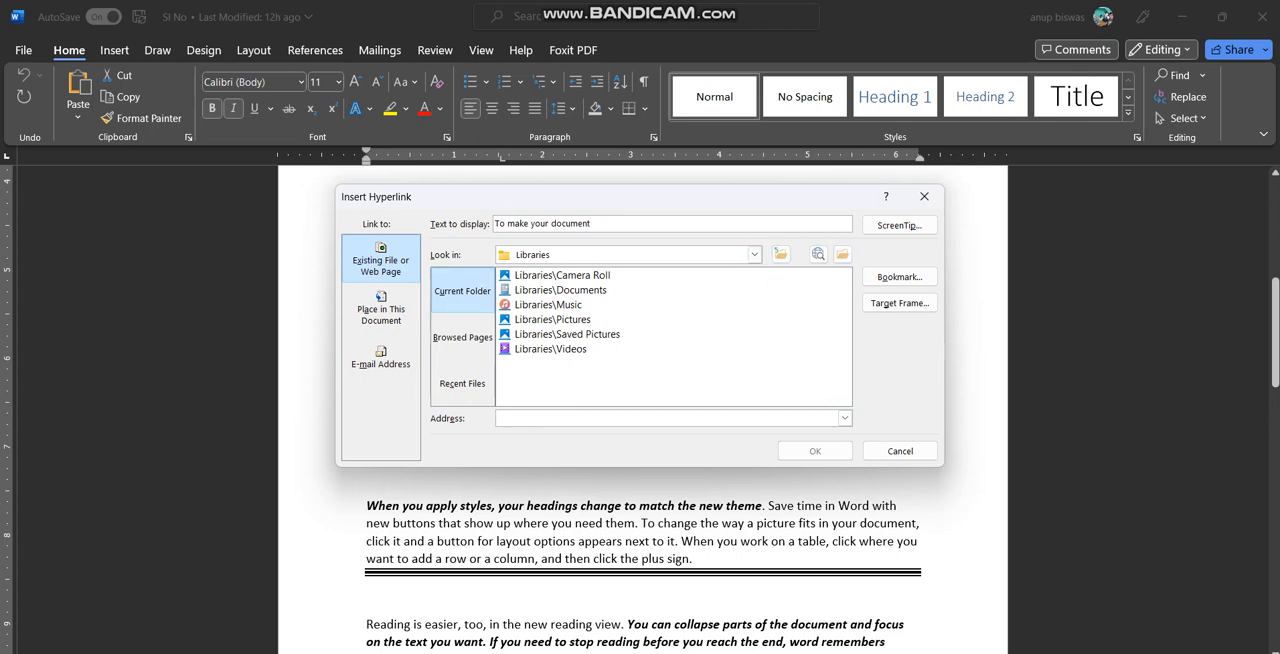
Link the selected words to the "My project" folder inside Downloads and insert the hyperlink
click(754, 254)
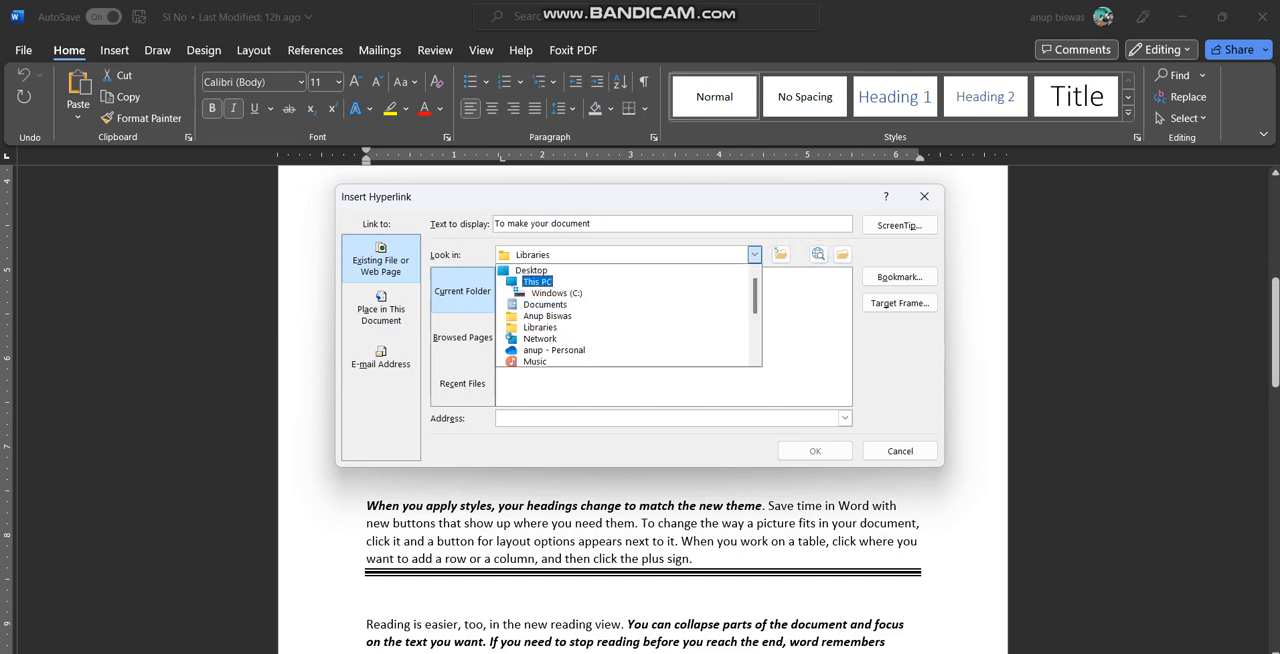
click(531, 270)
double_click(539, 363)
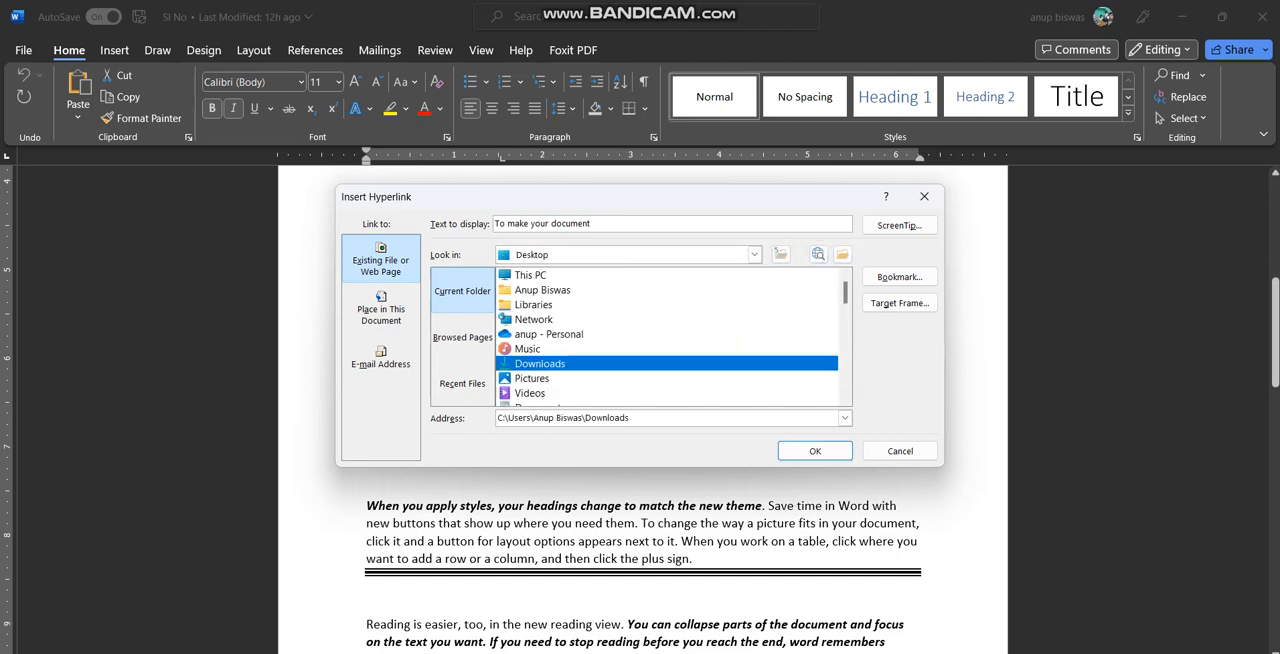
double_click(538, 275)
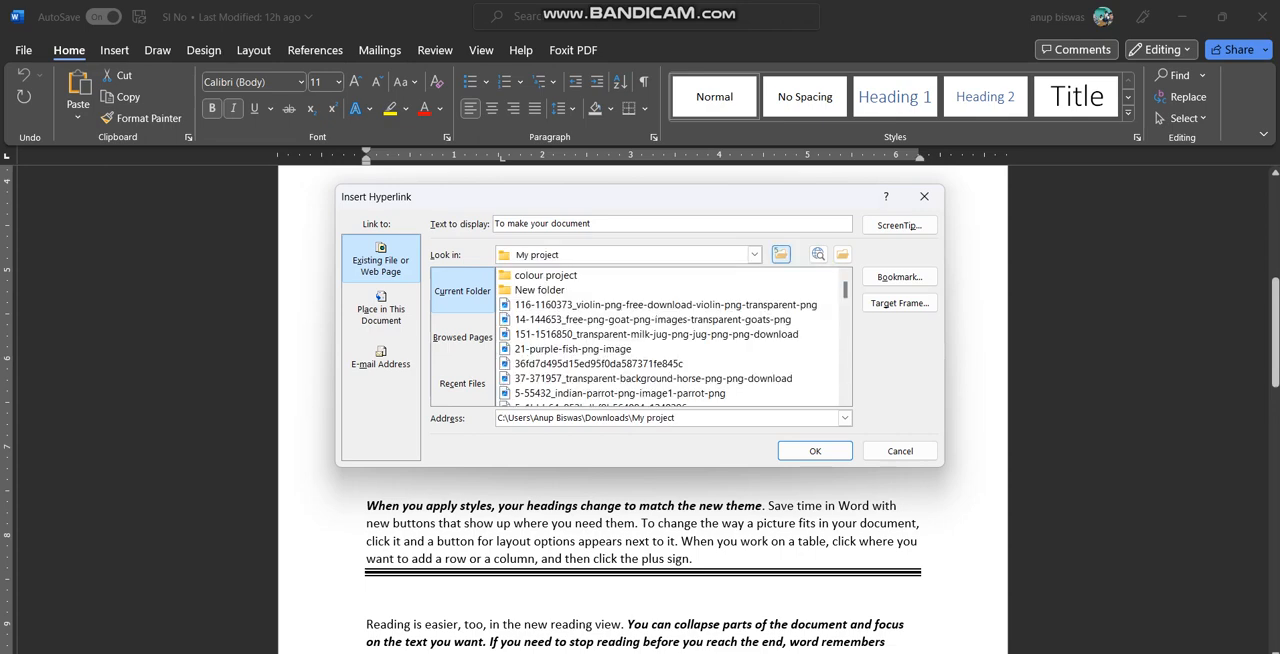
click(815, 451)
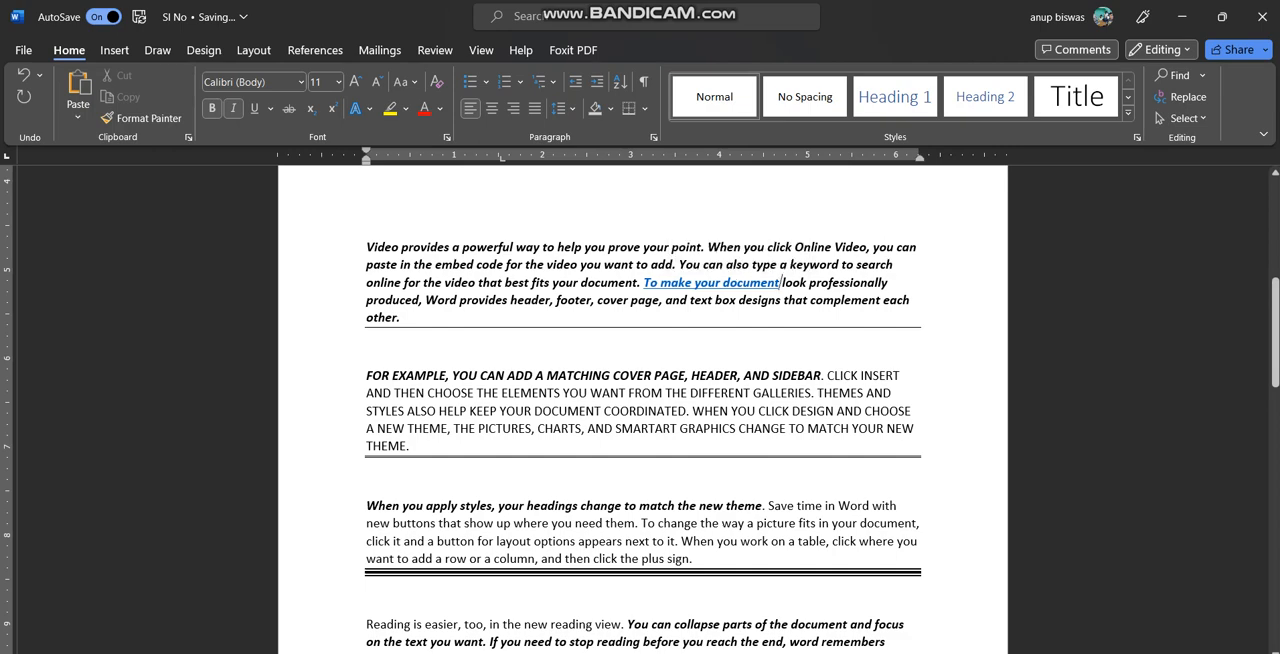
Follow the "To make your document" hyperlink, allow its location to open, and close the folder window
scroll(780, 282, up, 2)
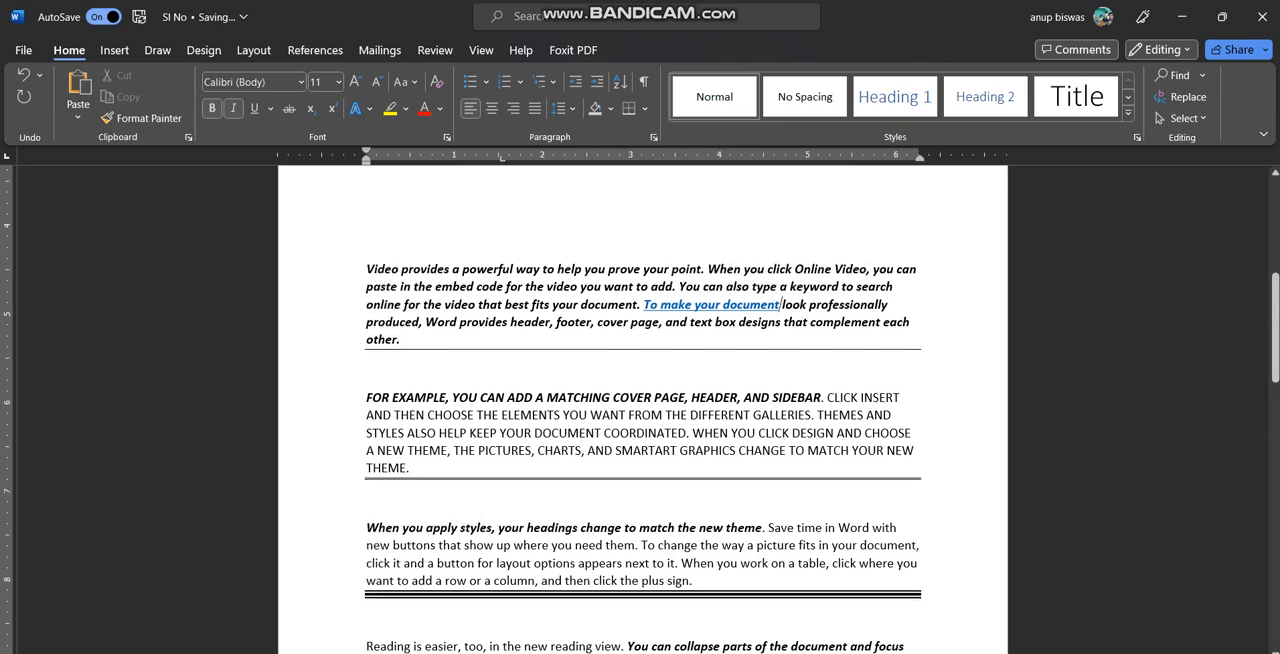
scroll(640, 410, up, 2)
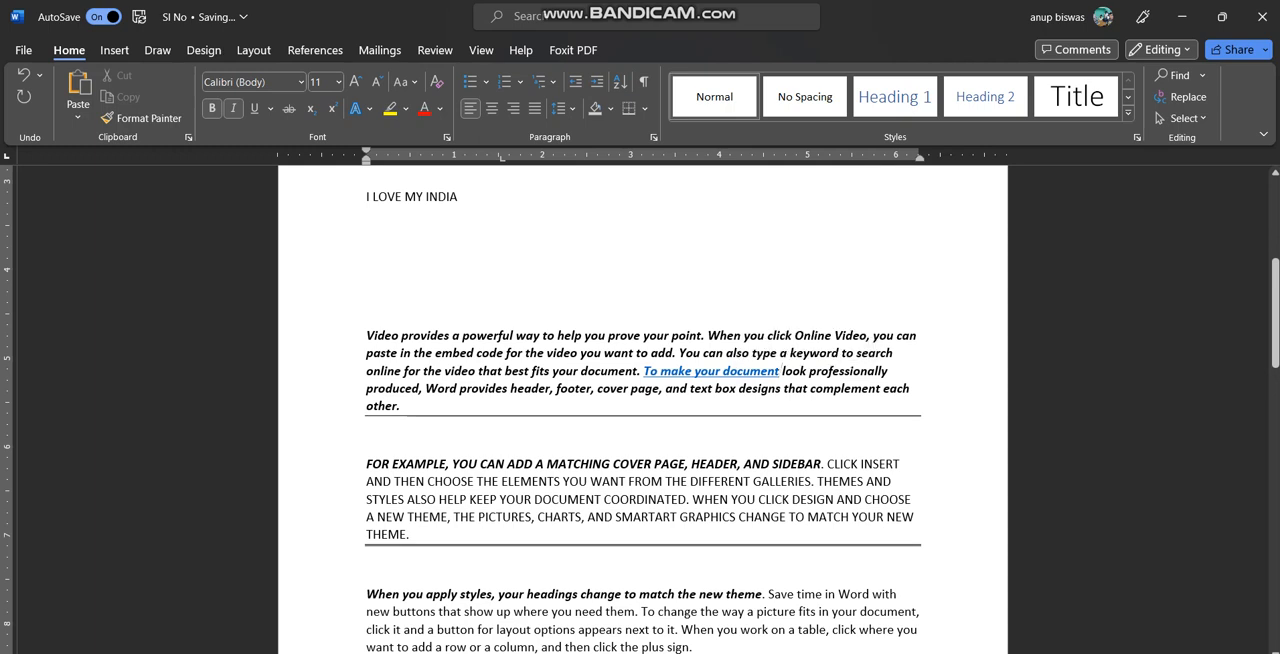
ctrl+click(778, 371)
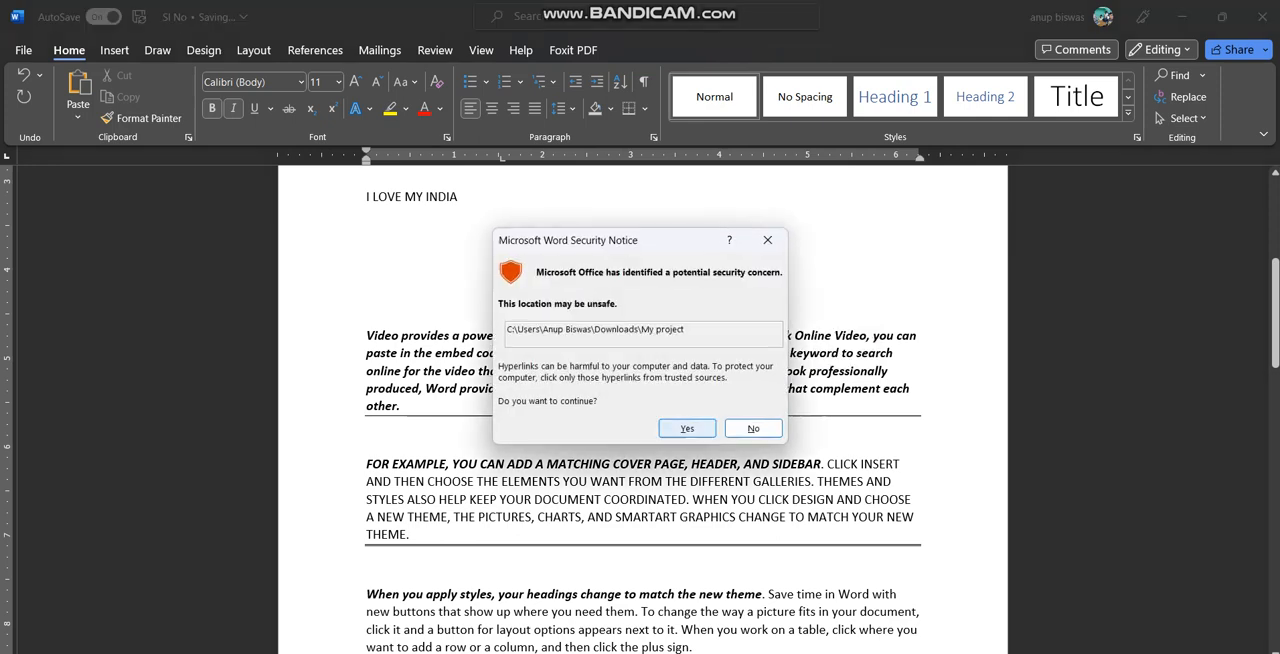
click(687, 428)
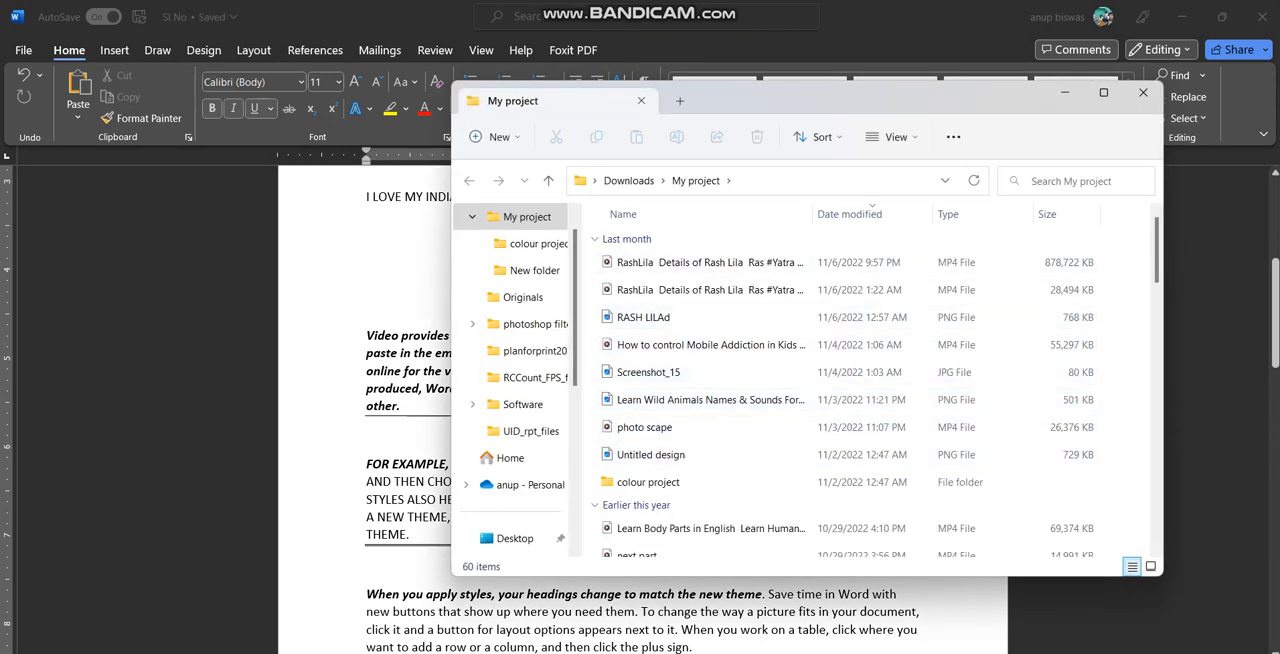
click(1143, 92)
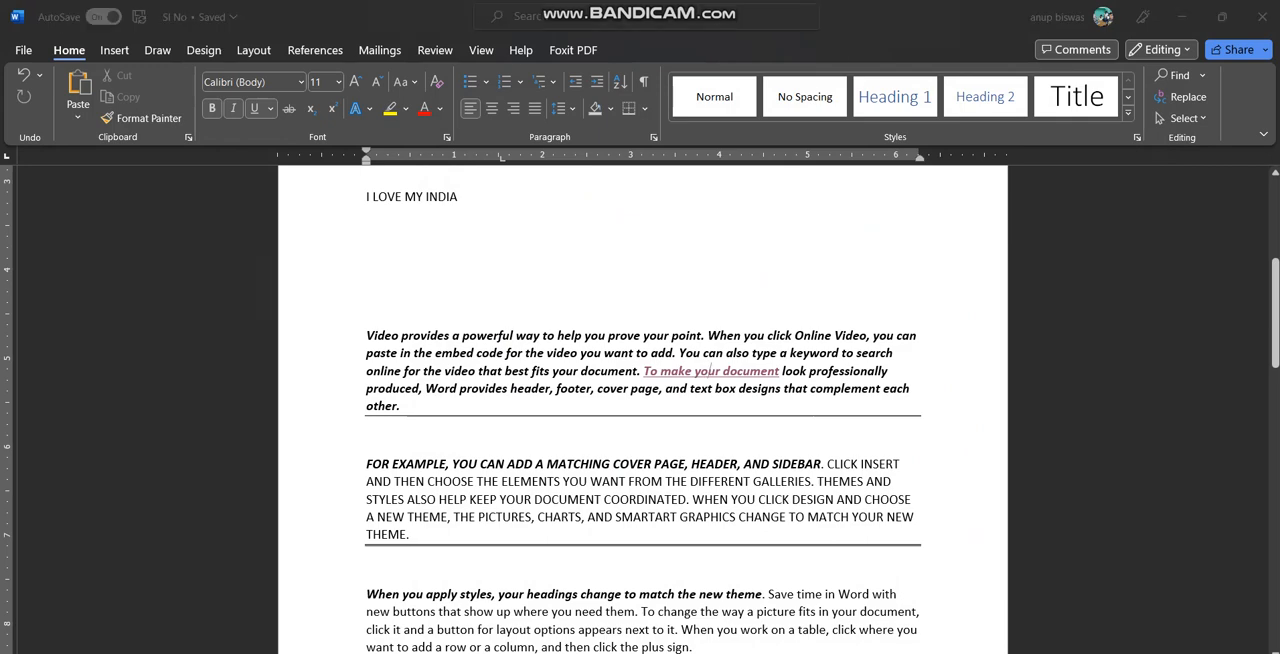
scroll(640, 420, down, 2)
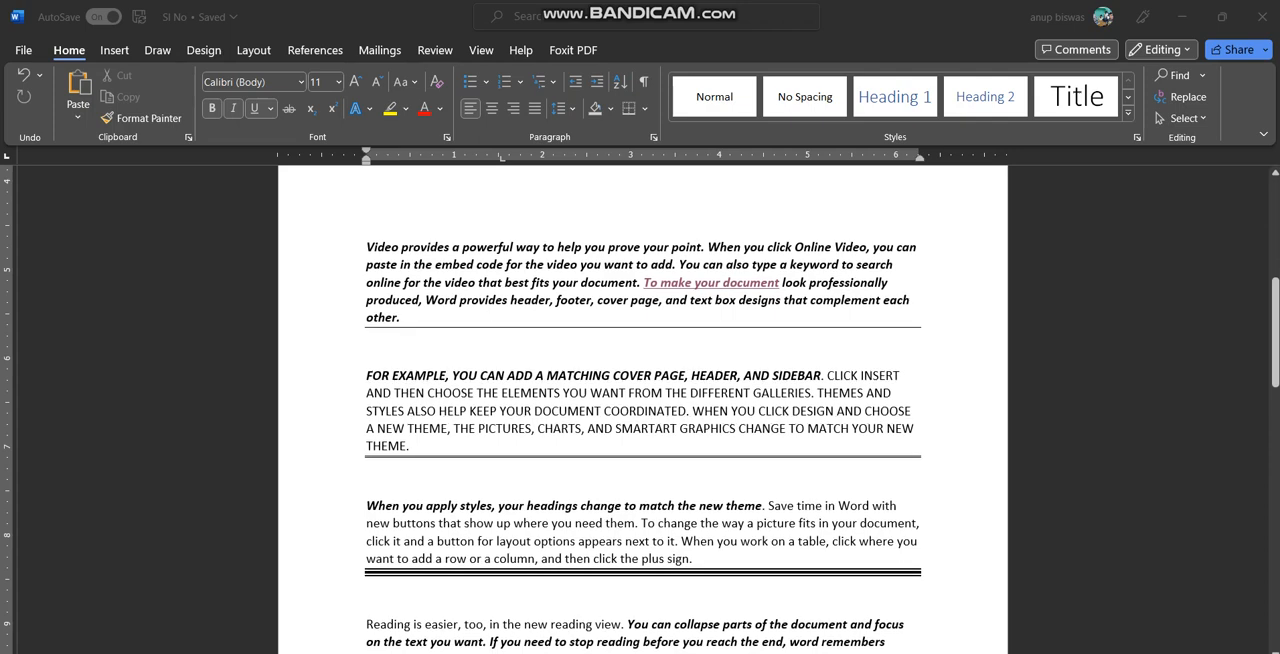
scroll(640, 420, up, 1)
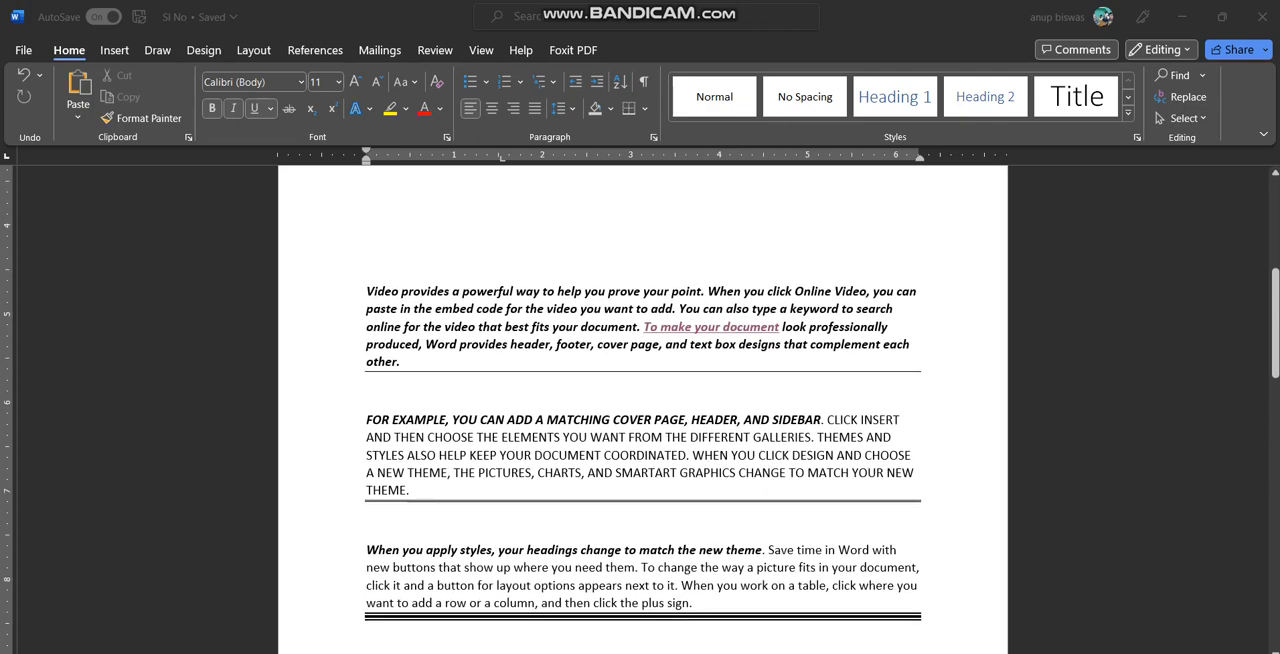
click(711, 327)
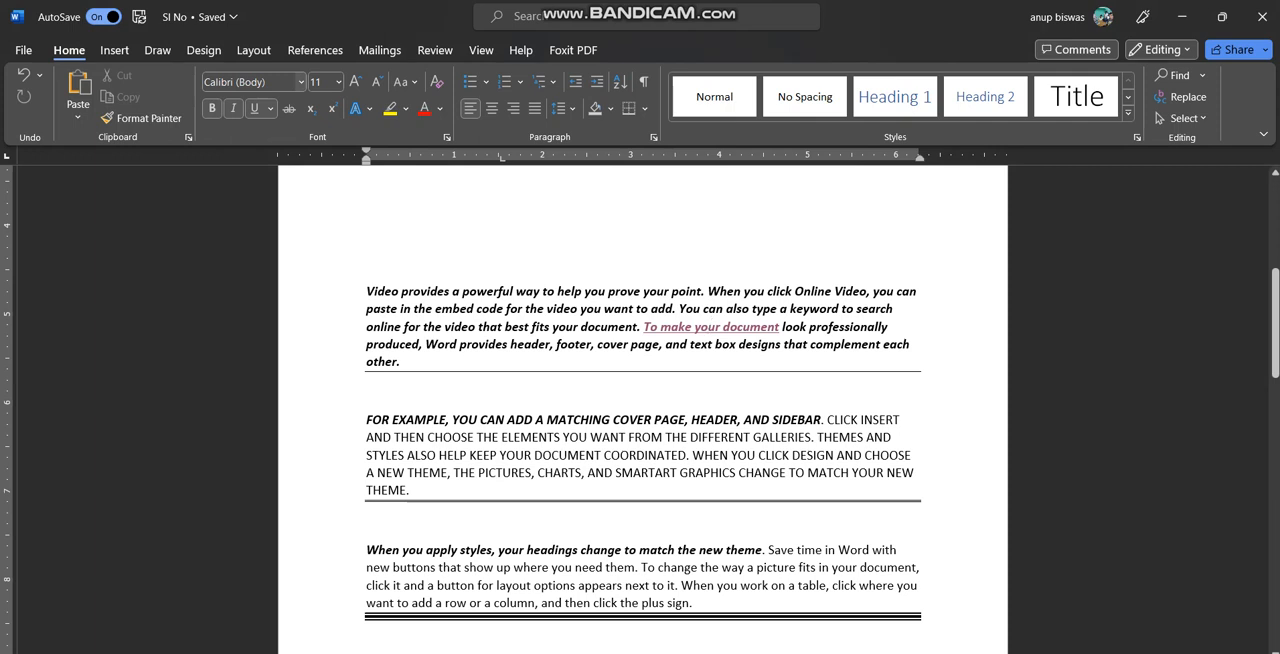
click(300, 82)
key(Escape)
scroll(640, 400, up, 3)
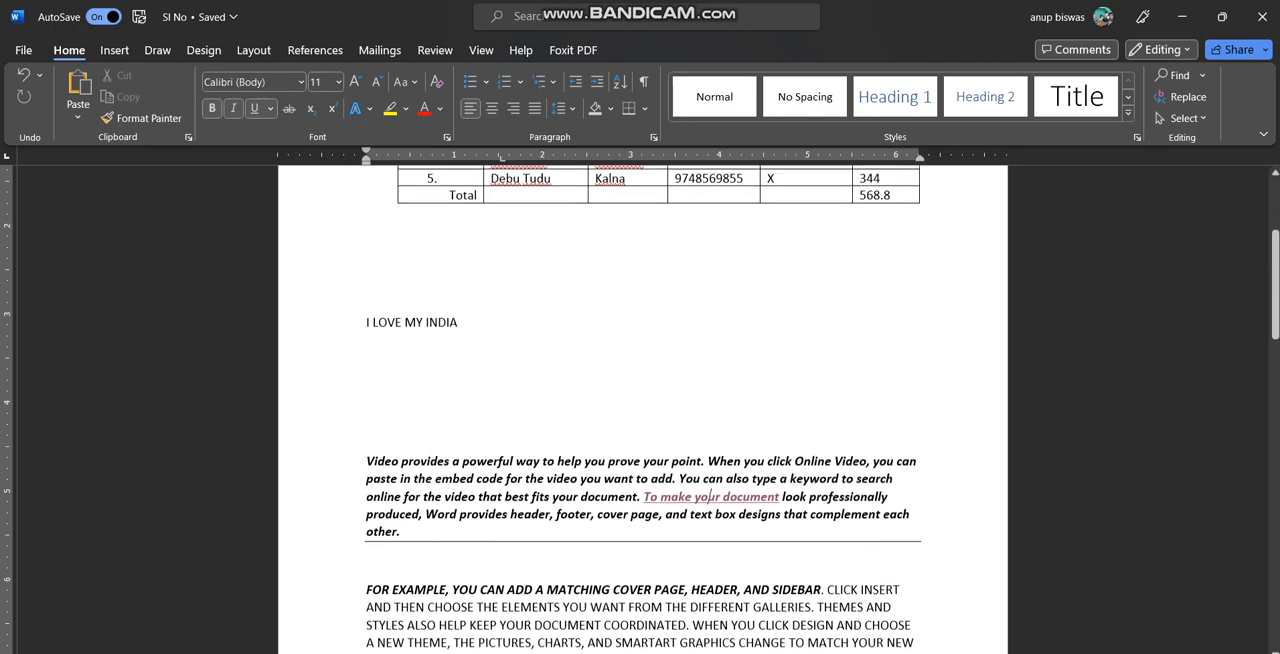
scroll(640, 400, down, 7)
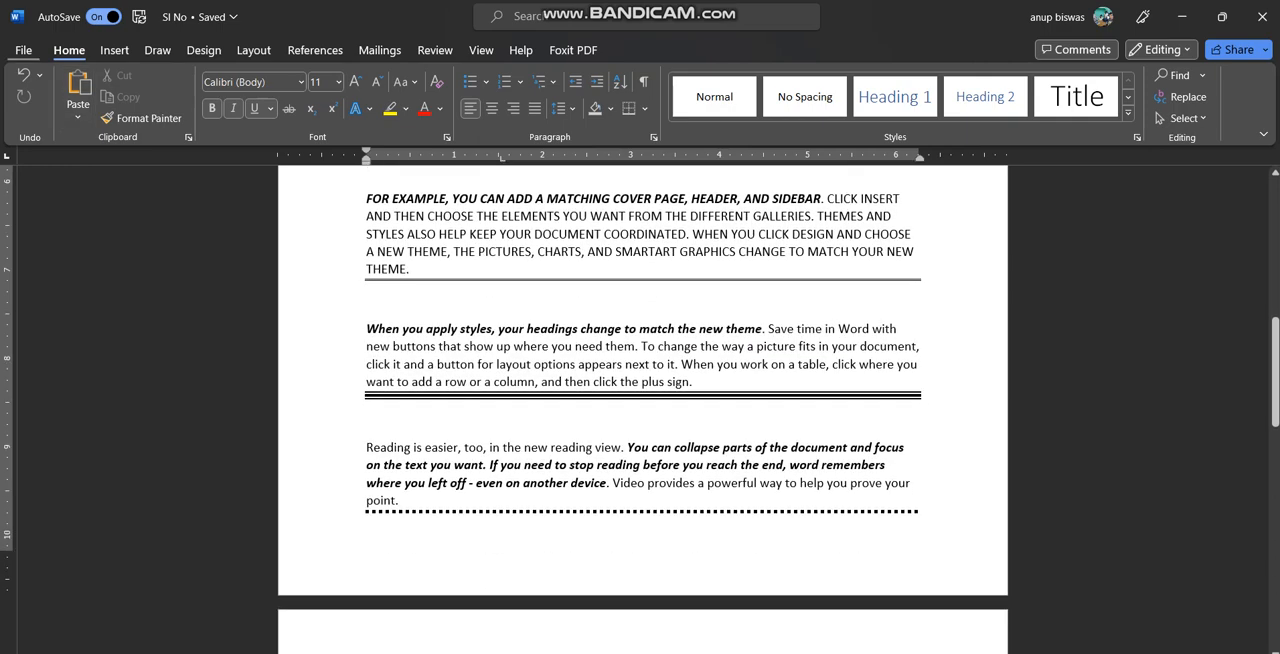
Create a new blank document
click(23, 50)
click(223, 180)
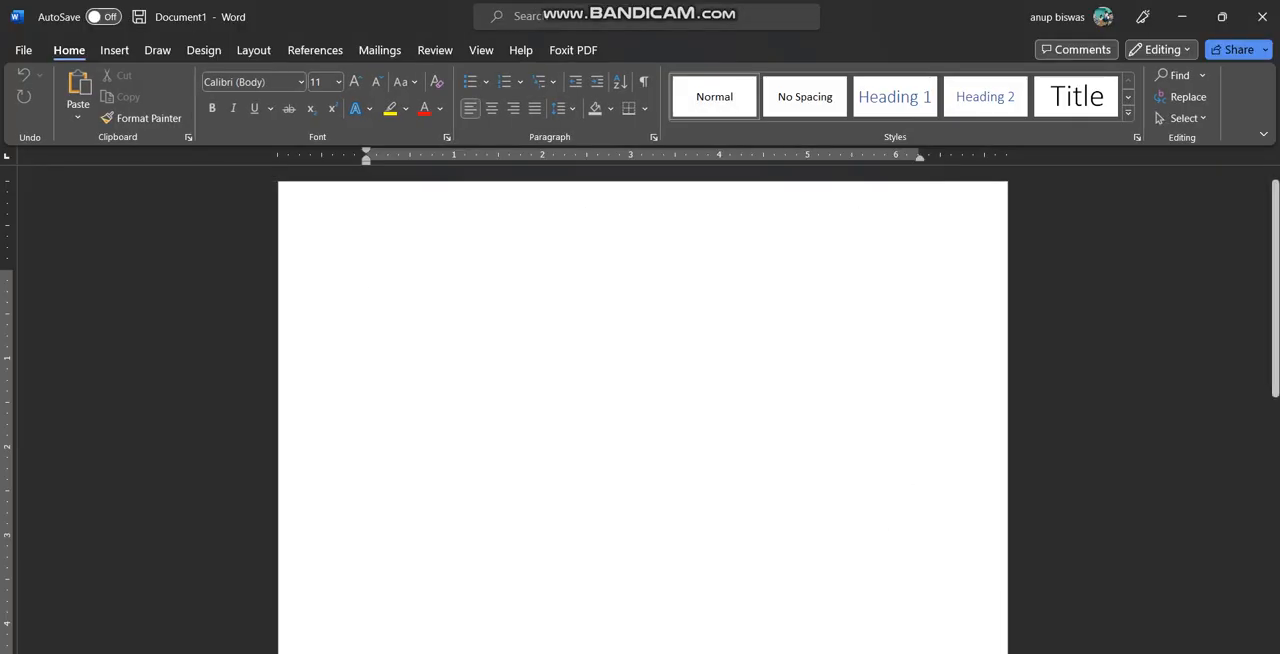
View the advanced character settings in the Font dialog and set the font color to standard blue
click(446, 137)
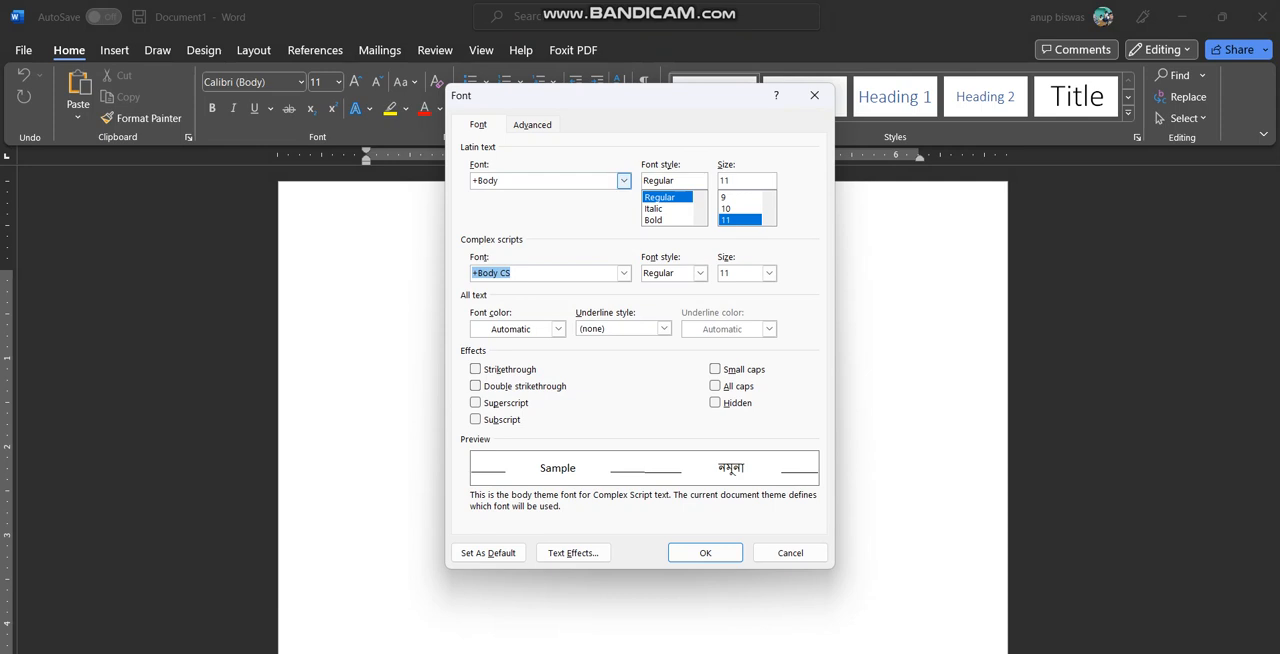
click(532, 125)
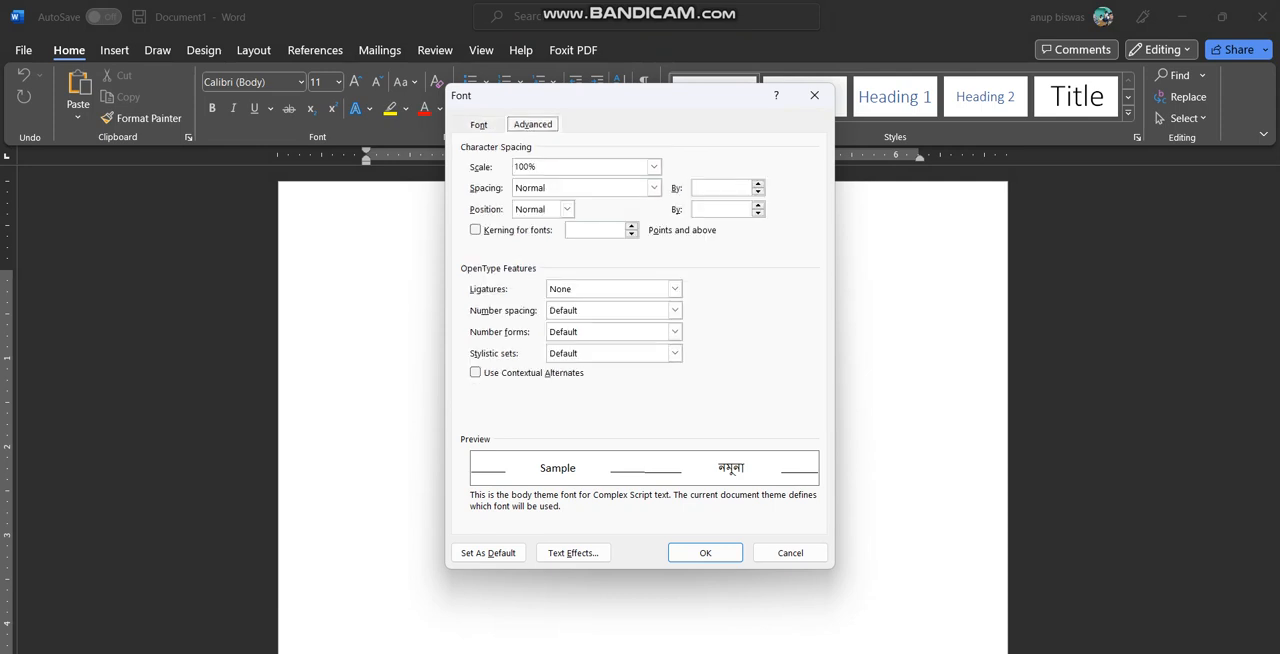
click(479, 125)
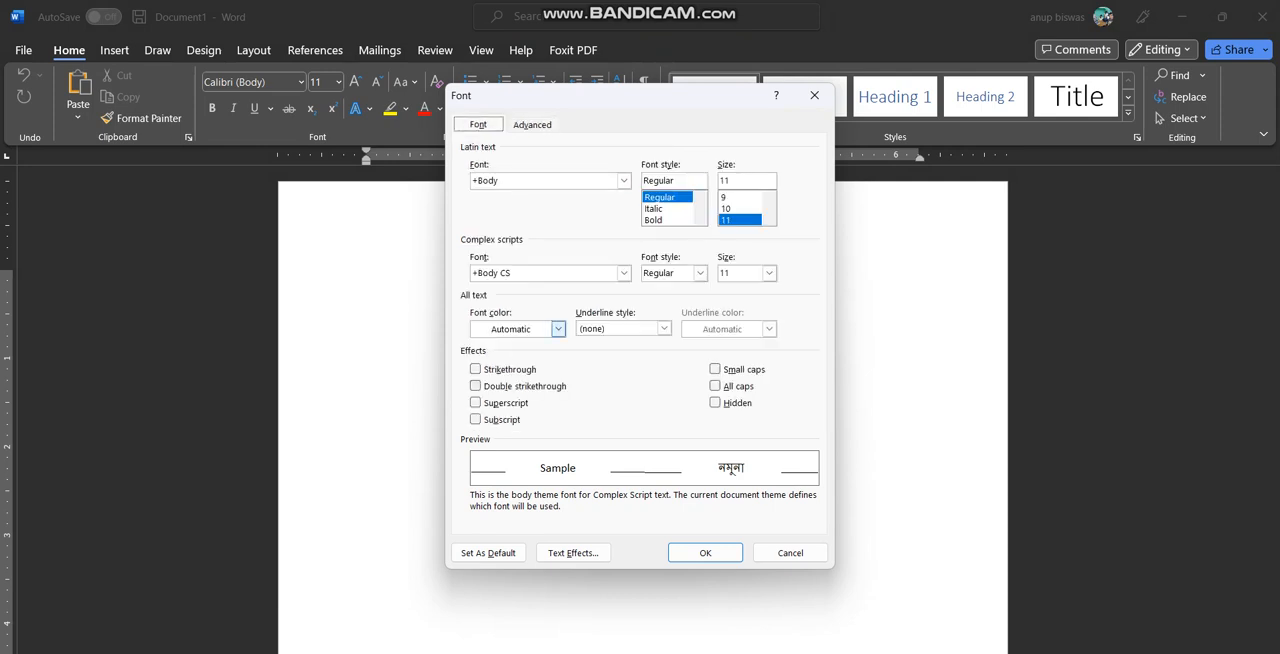
click(558, 329)
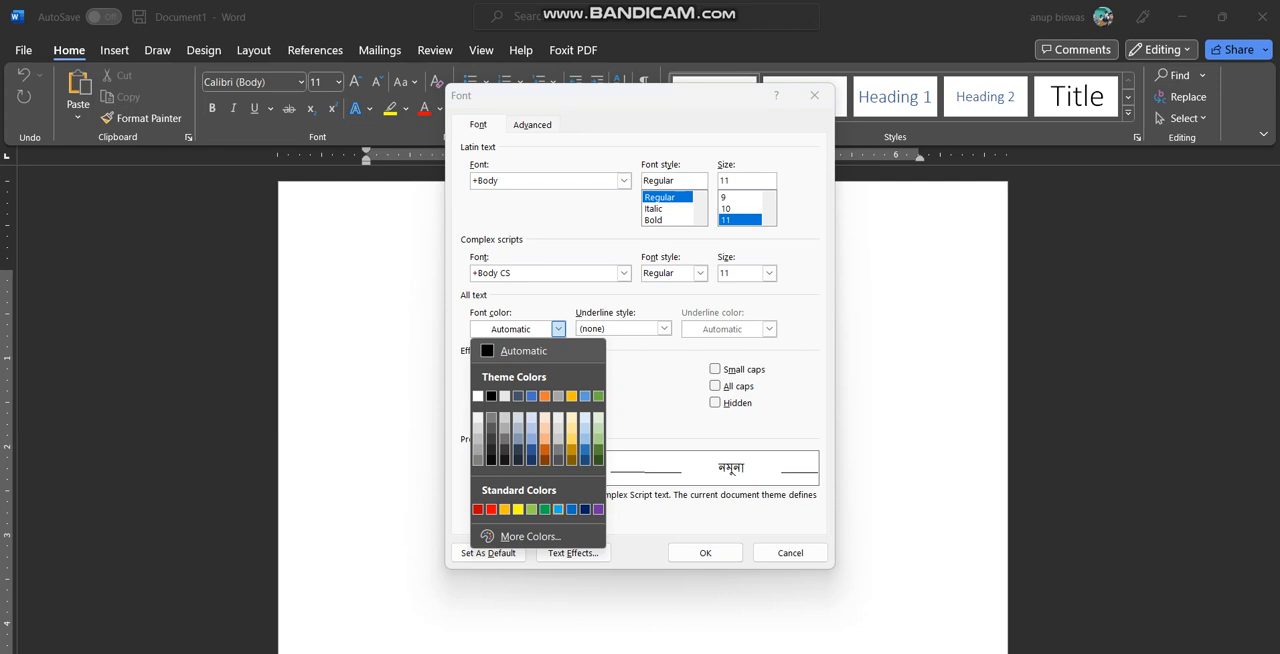
click(572, 509)
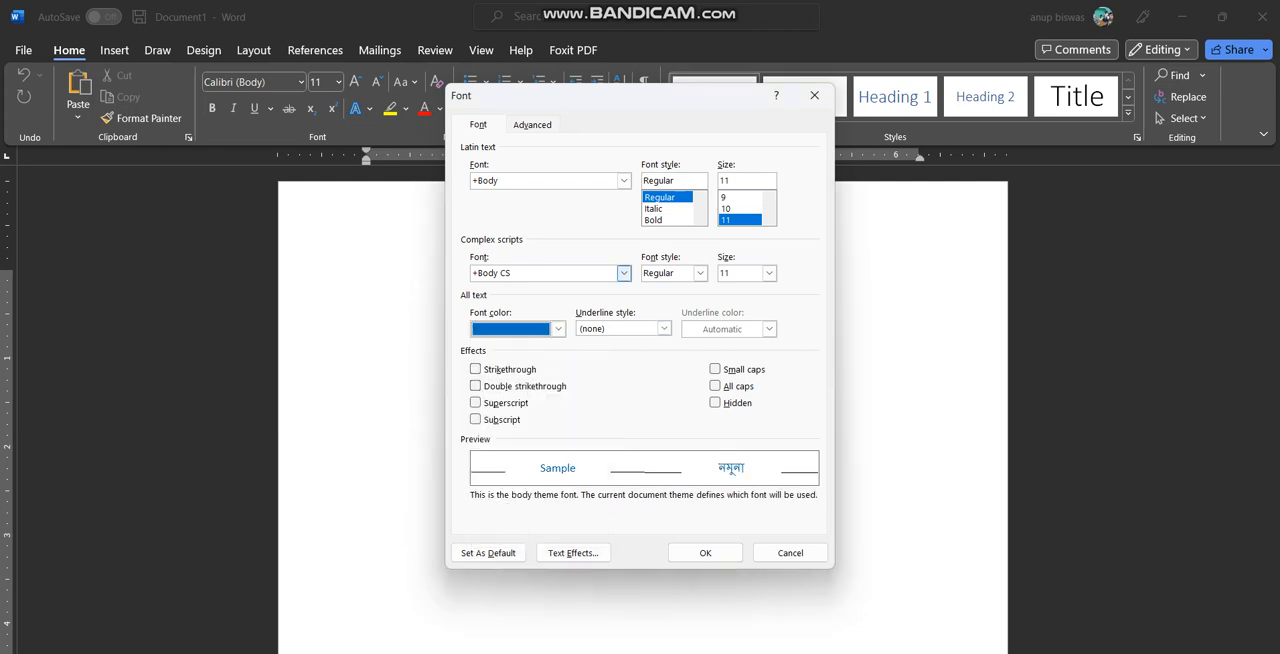
click(623, 273)
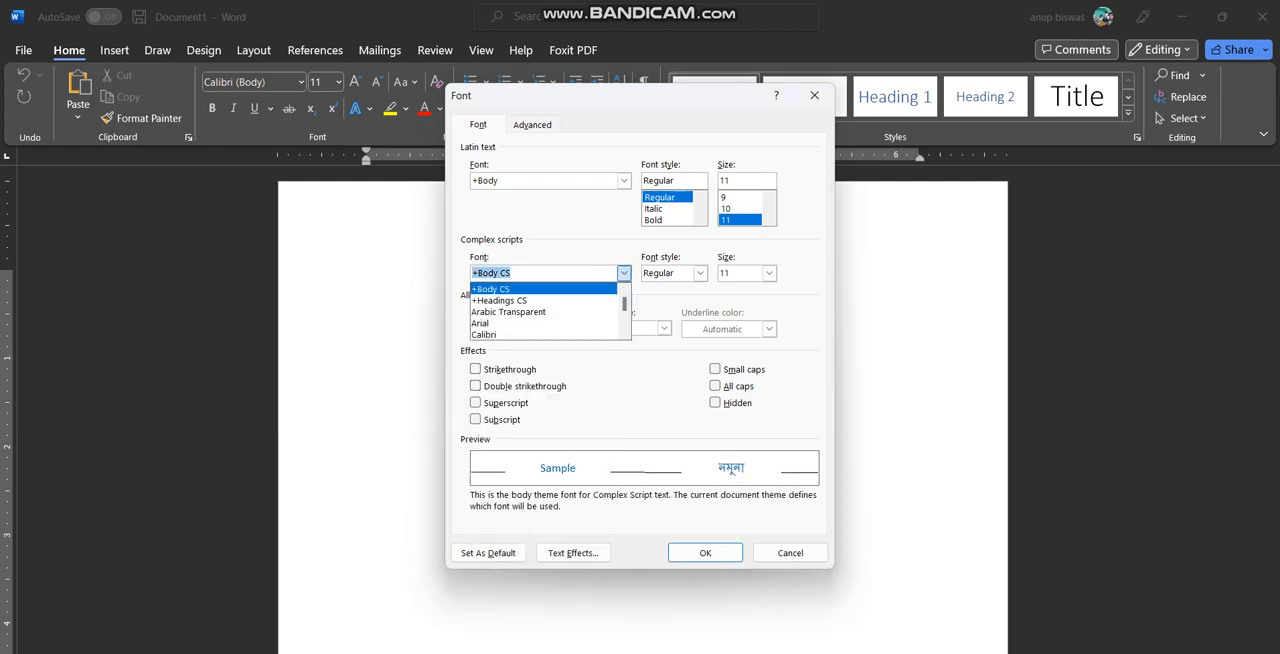
click(623, 273)
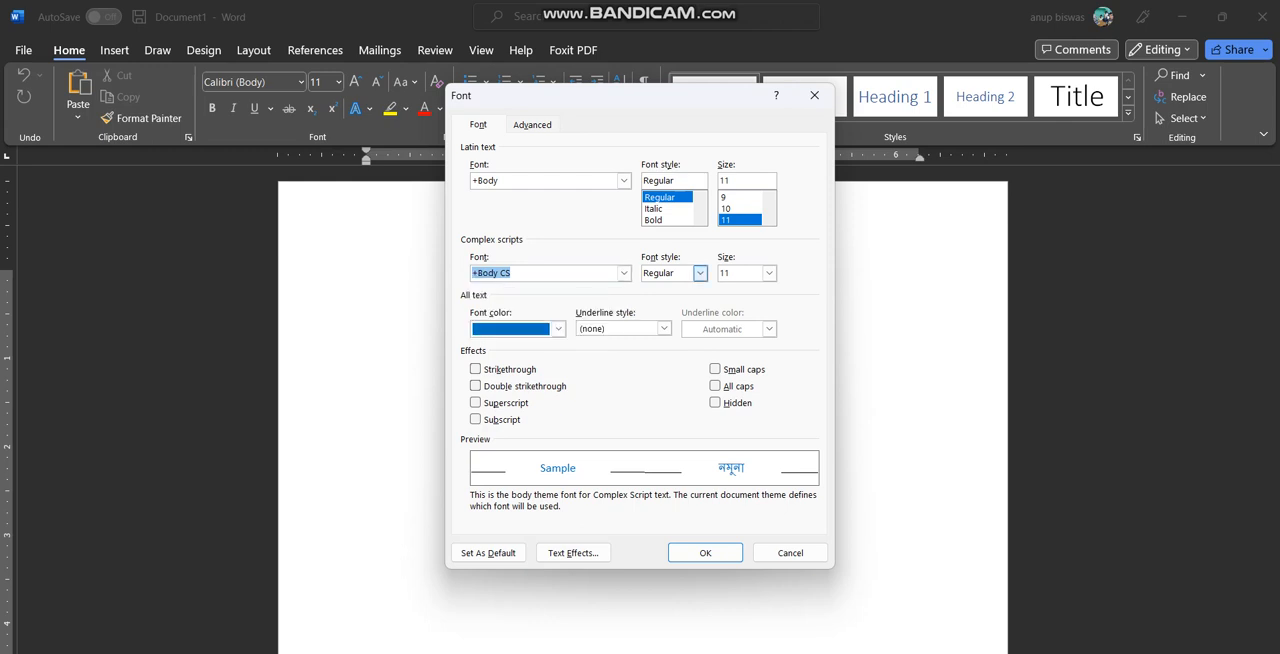
Set the Latin text font style to Italic and the font to Times New Roman
click(660, 208)
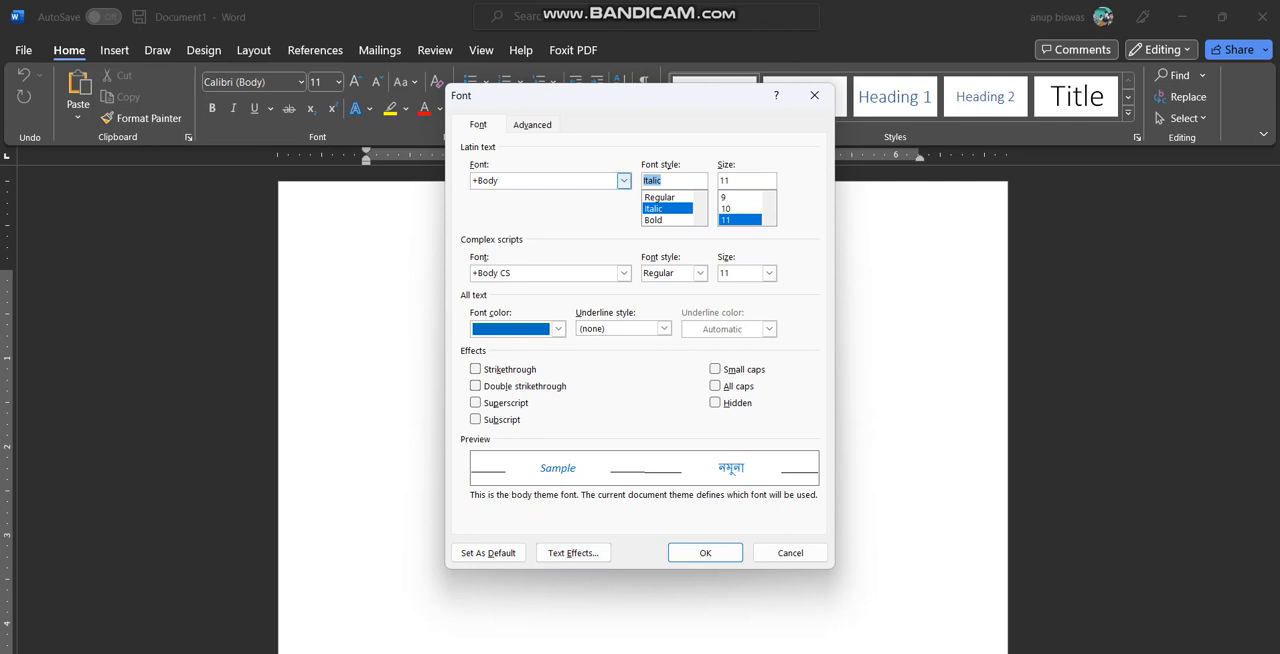
click(623, 180)
scroll(545, 220, down, 5)
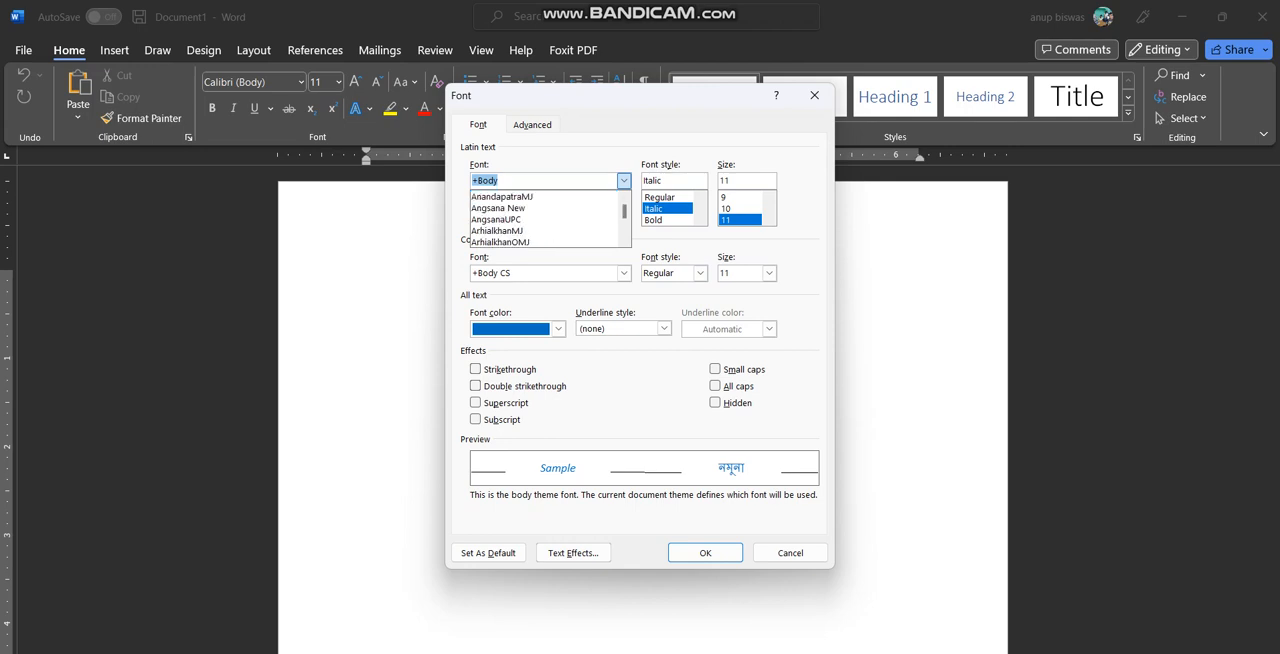
scroll(545, 220, down, 2)
click(545, 219)
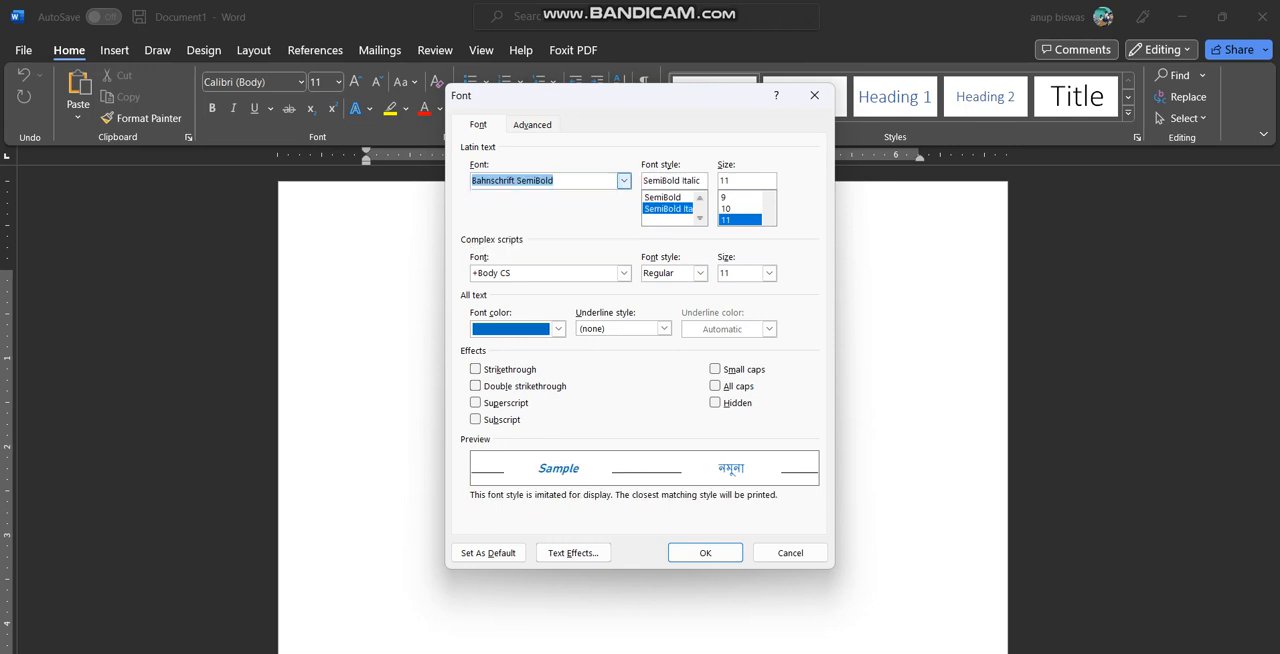
text(times)
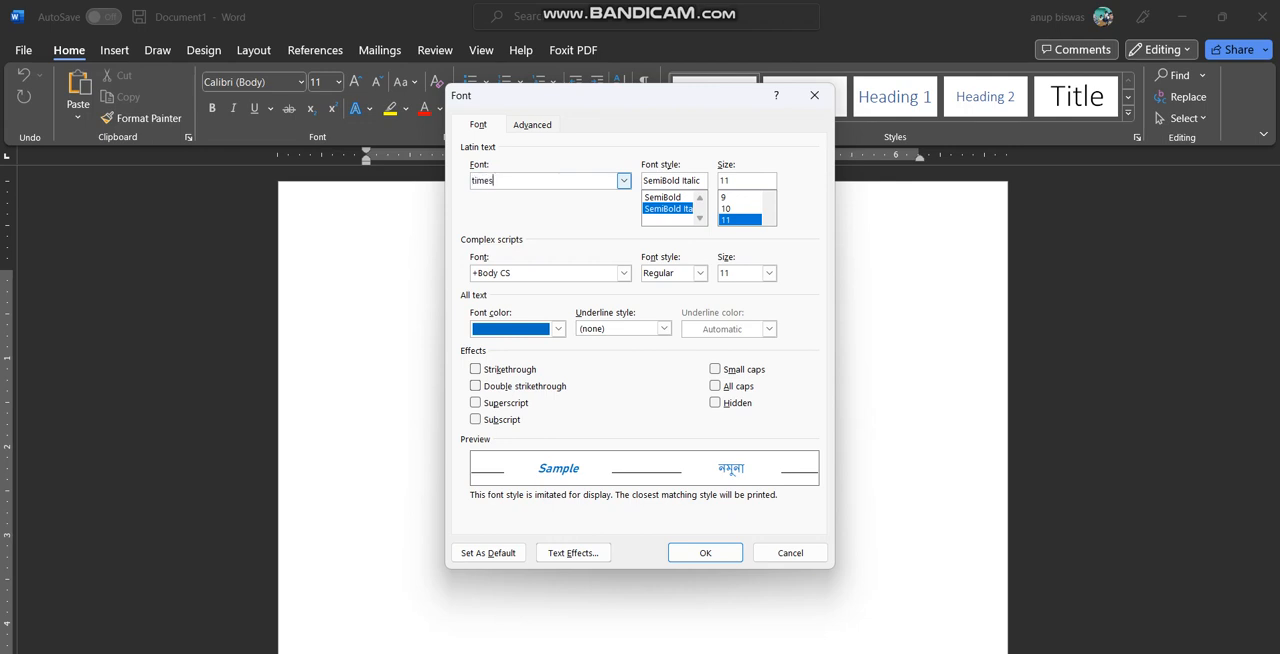
text( new roman)
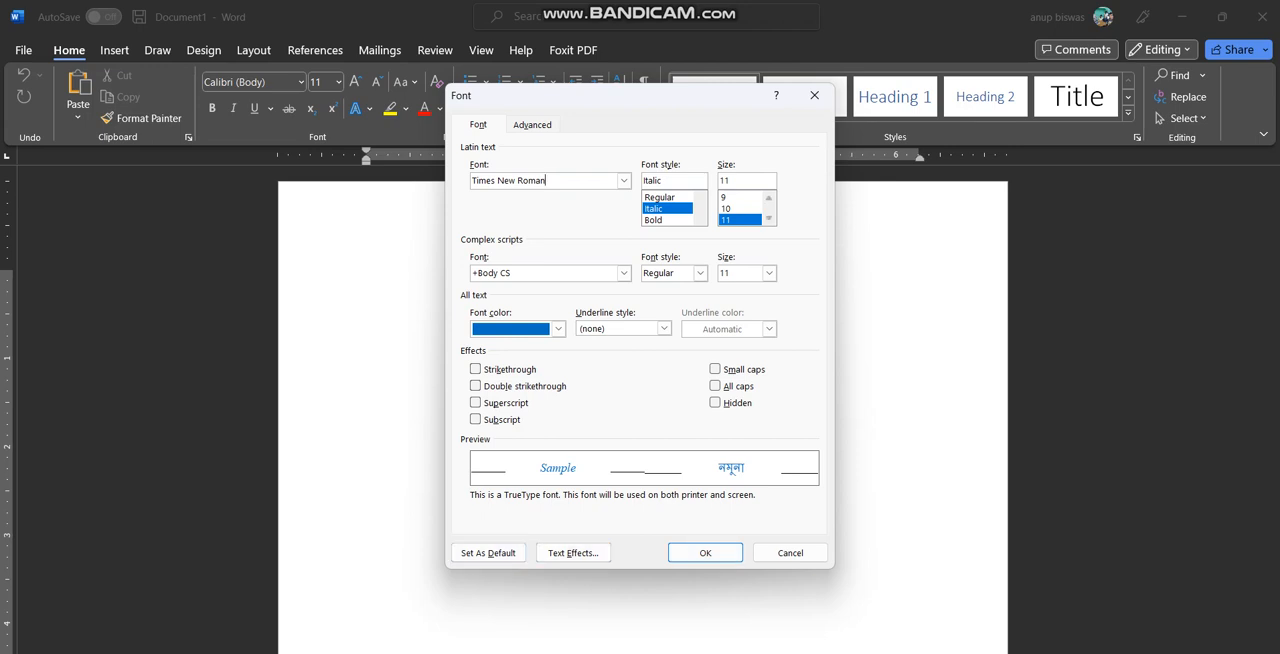
Set the font size to 16 and make these font settings the default for all documents based on the Normal template
scroll(742, 209, down, 1)
click(740, 220)
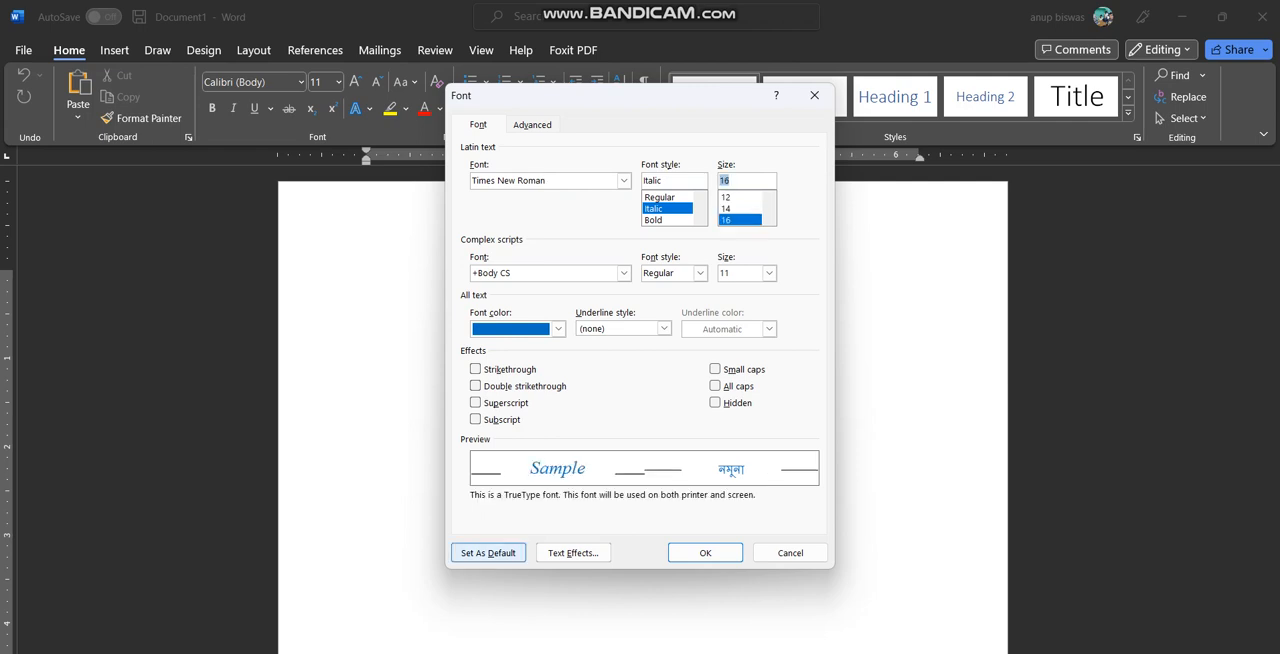
click(488, 552)
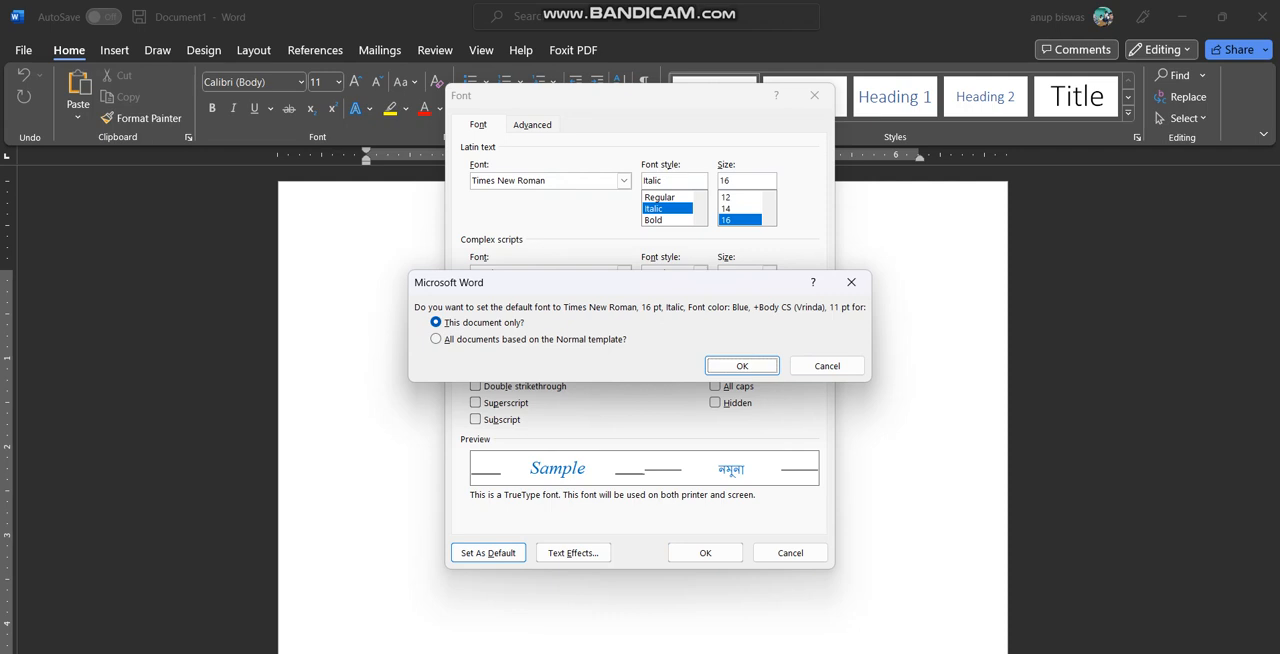
click(436, 339)
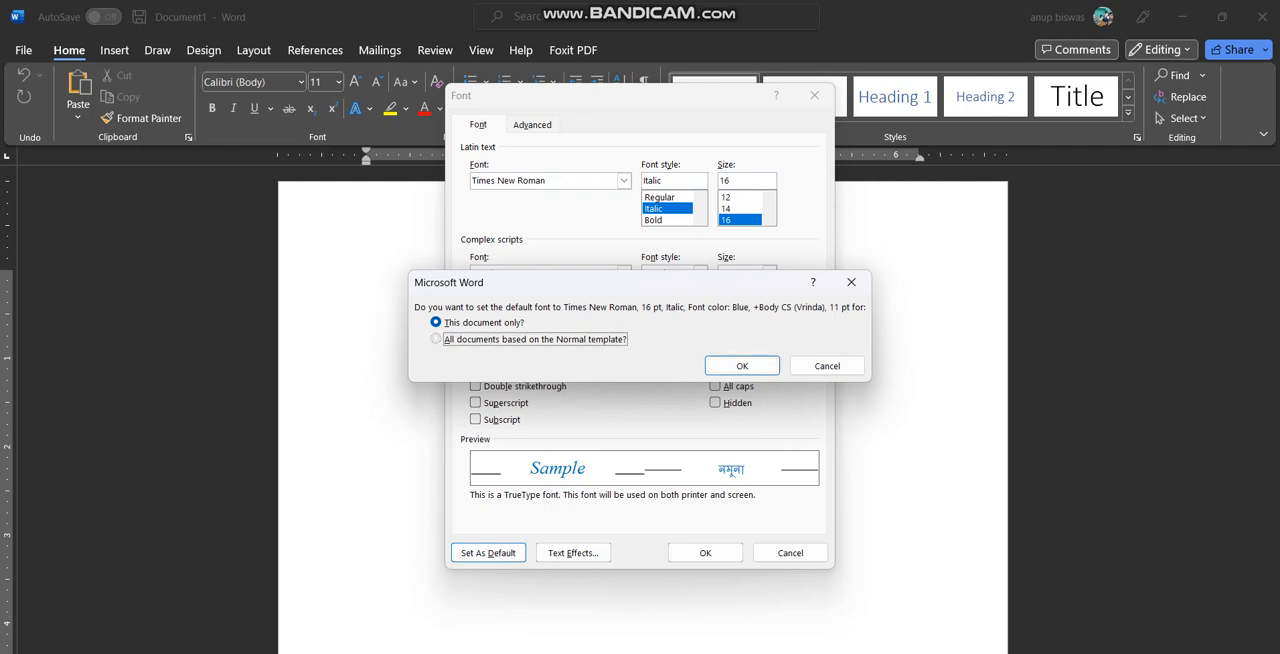
click(742, 366)
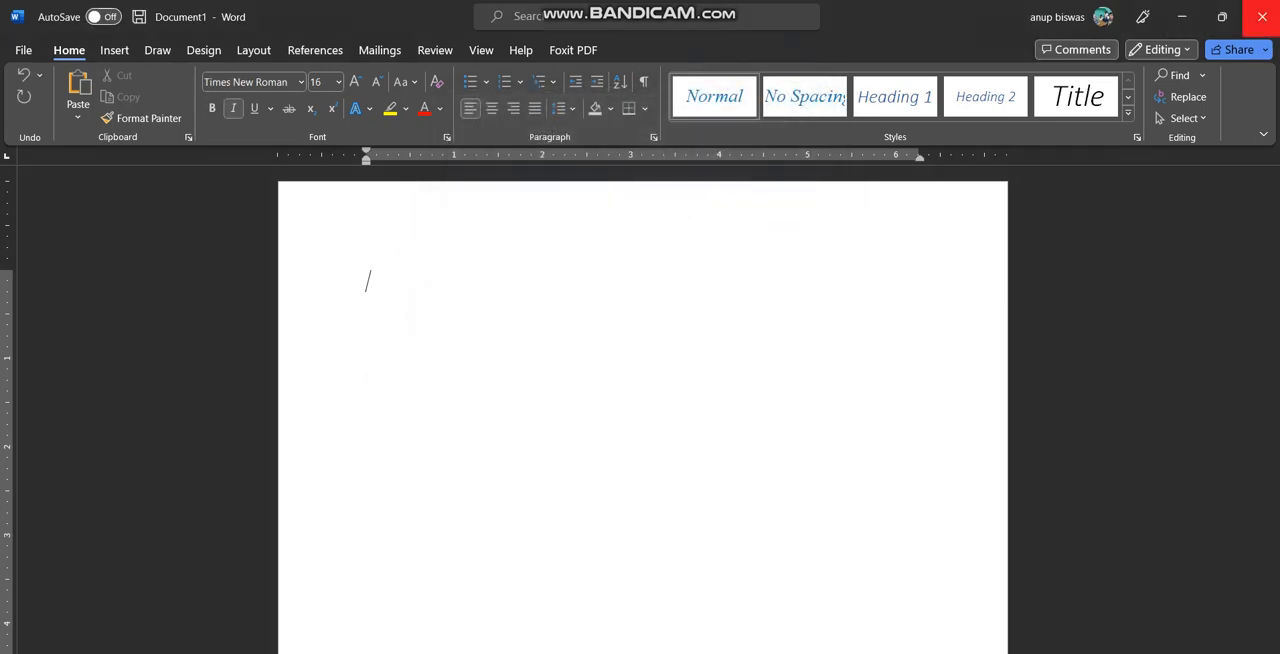
Enter the test text "sdsknkskl" in the document and close it without saving
click(1262, 16)
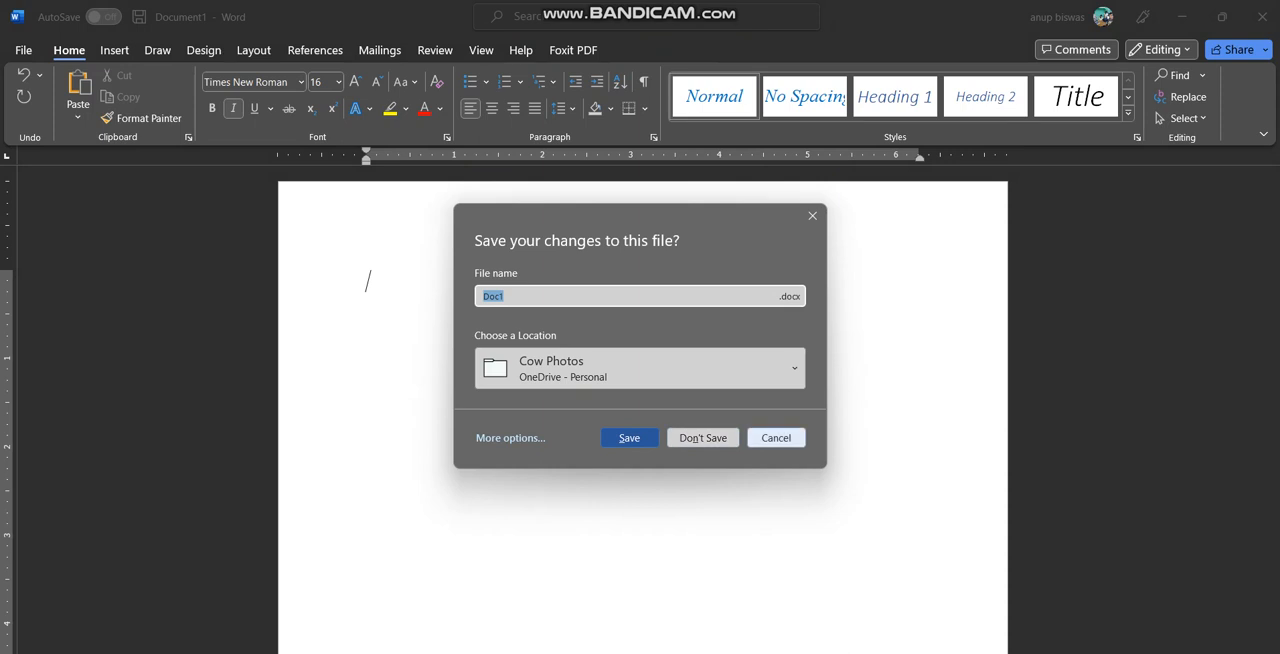
click(776, 438)
text(sdsknkskl)
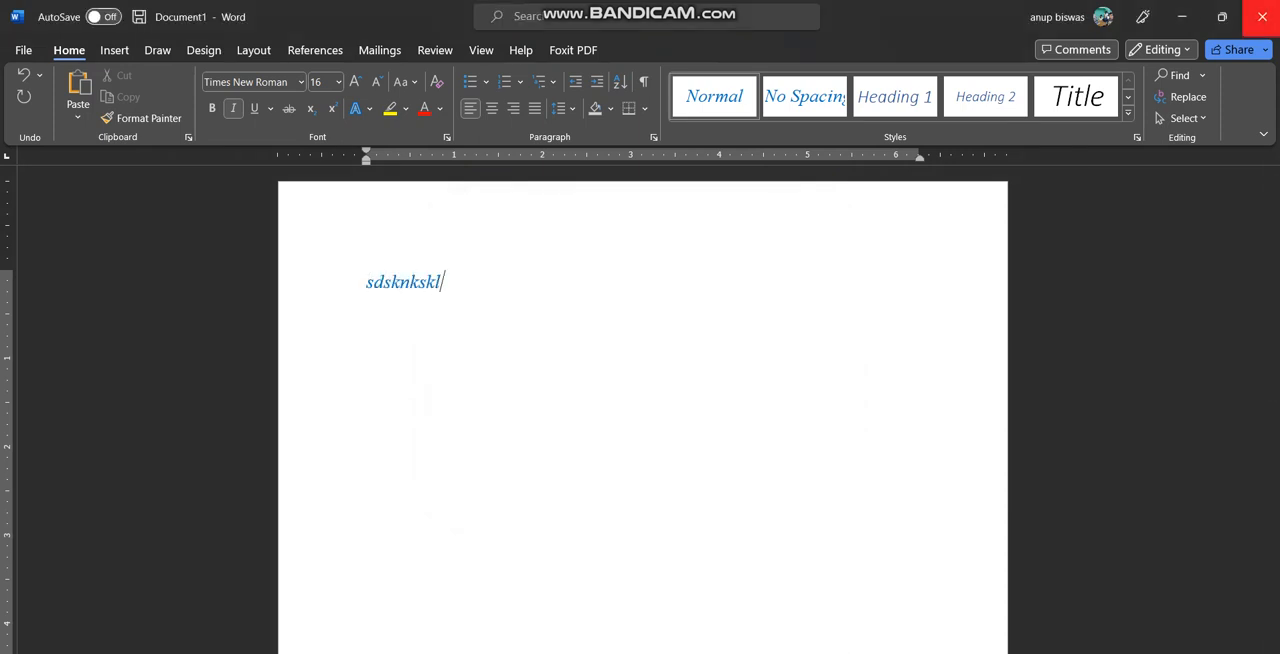
click(1262, 16)
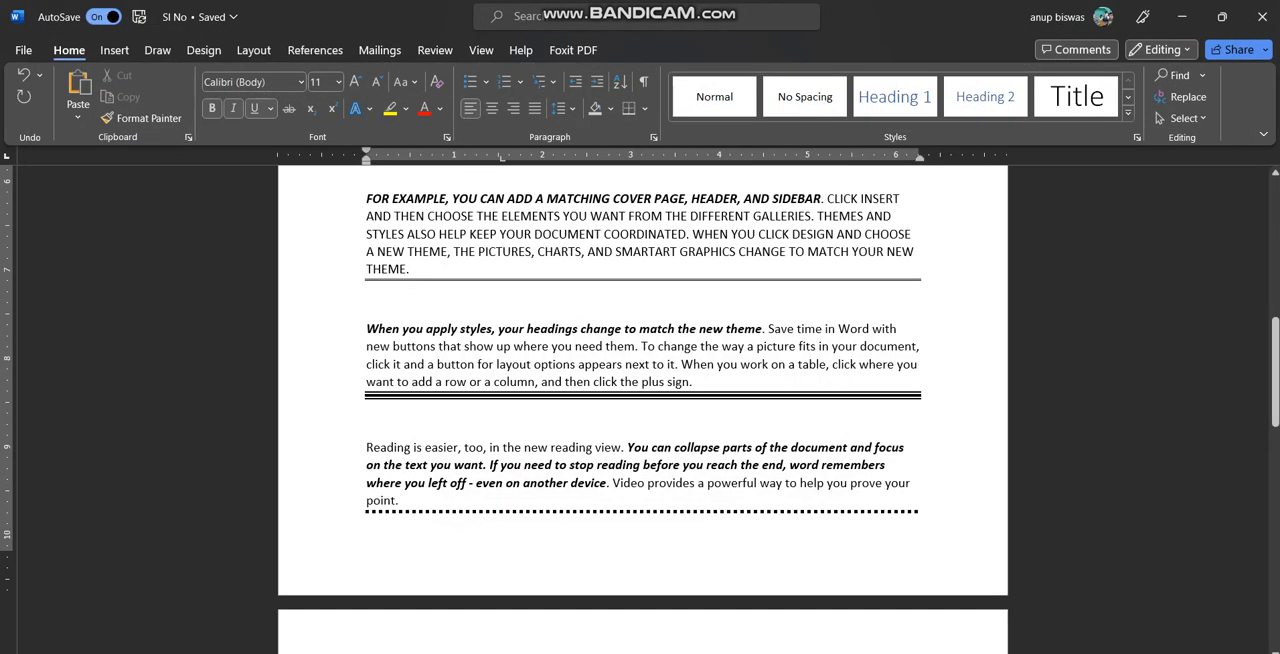
Create a new blank document and enter a sample first name to test the default font
click(23, 50)
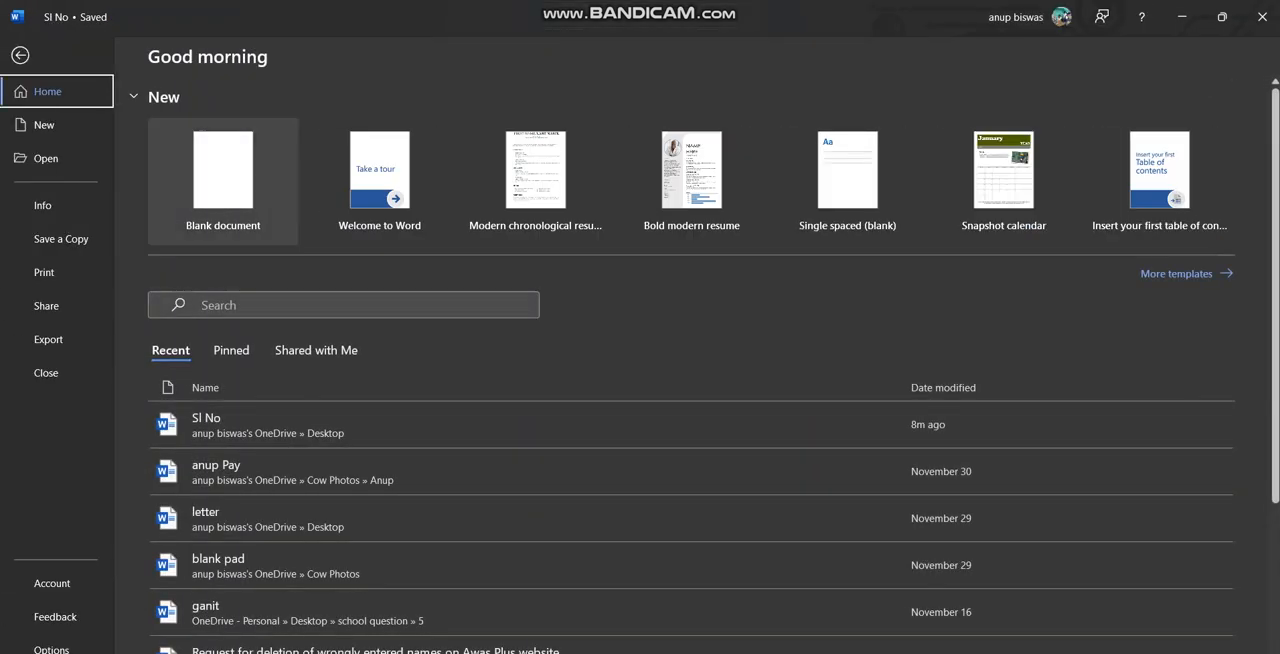
click(223, 170)
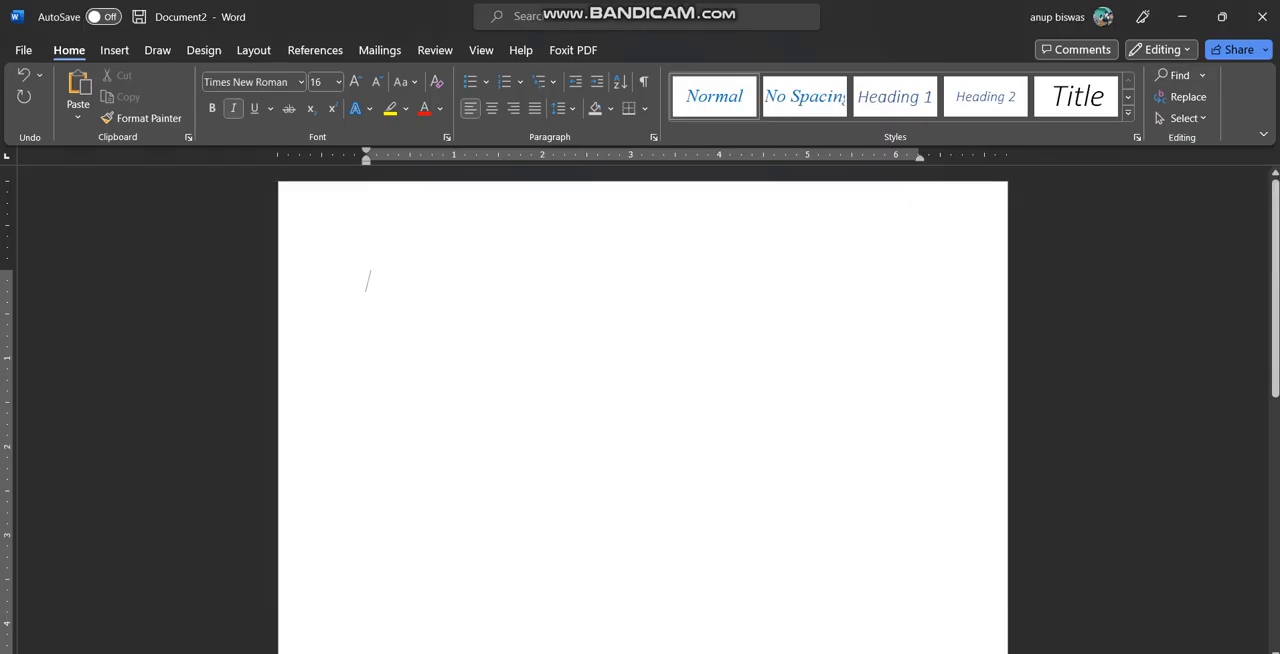
text(Majida)
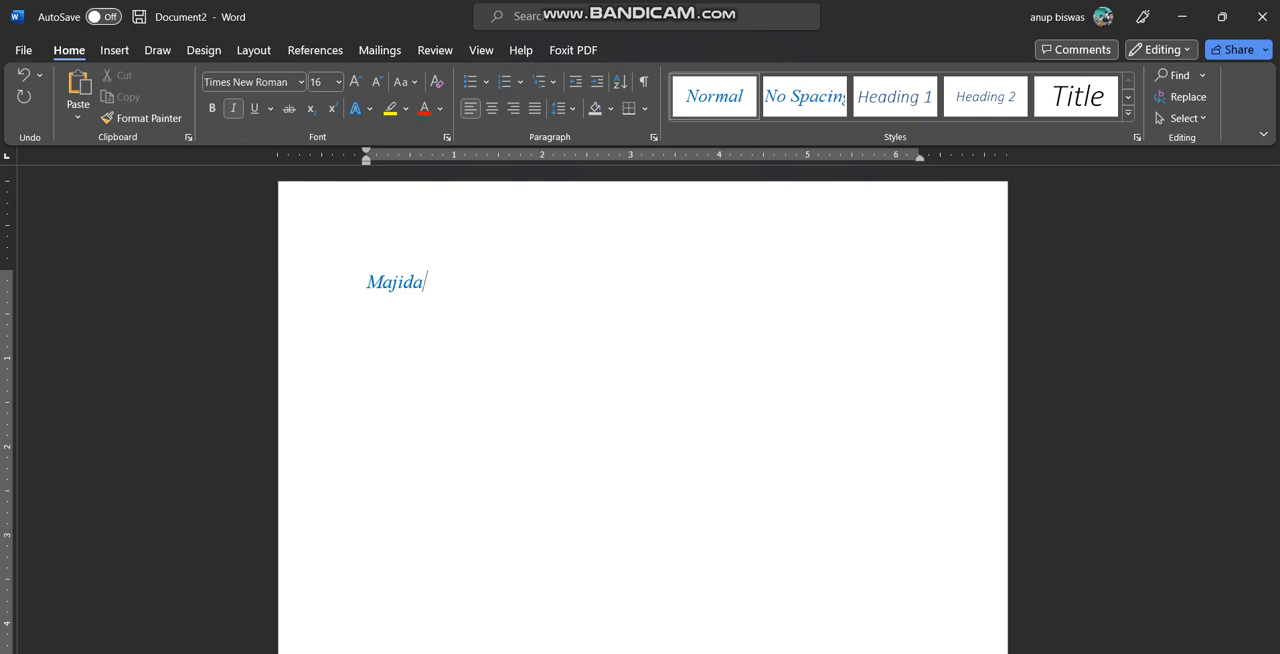
Set the font color to Automatic, the Latin font style to Regular and the size to 11
click(447, 137)
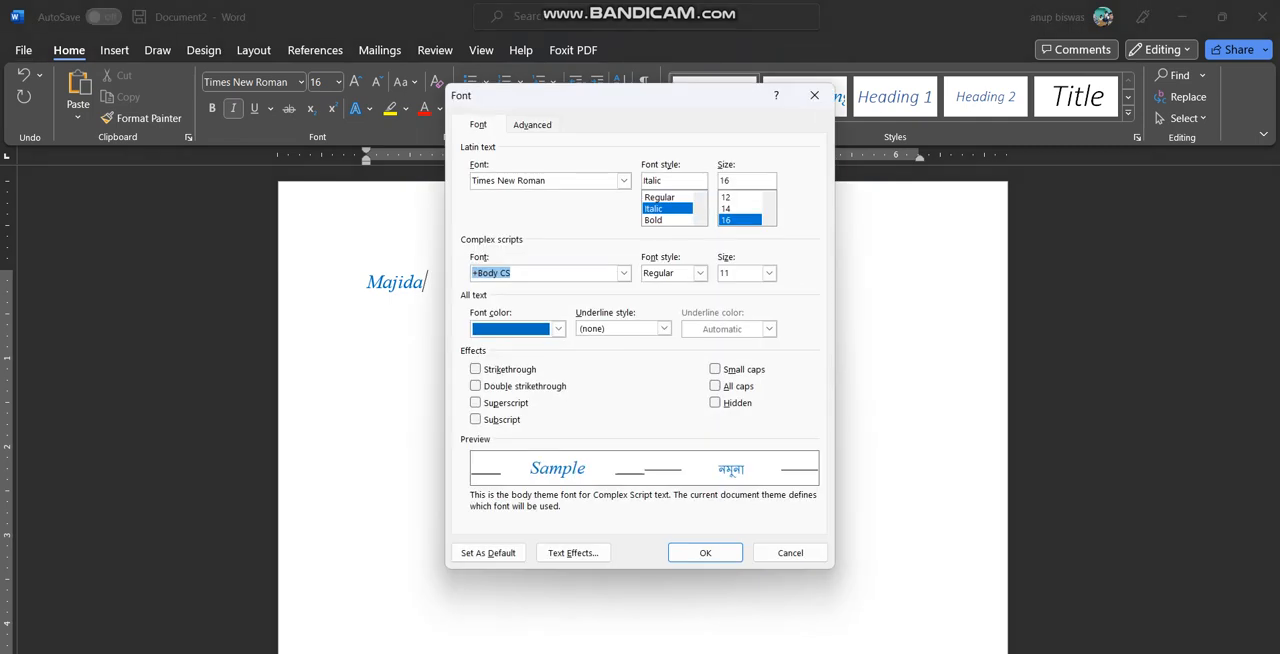
click(558, 329)
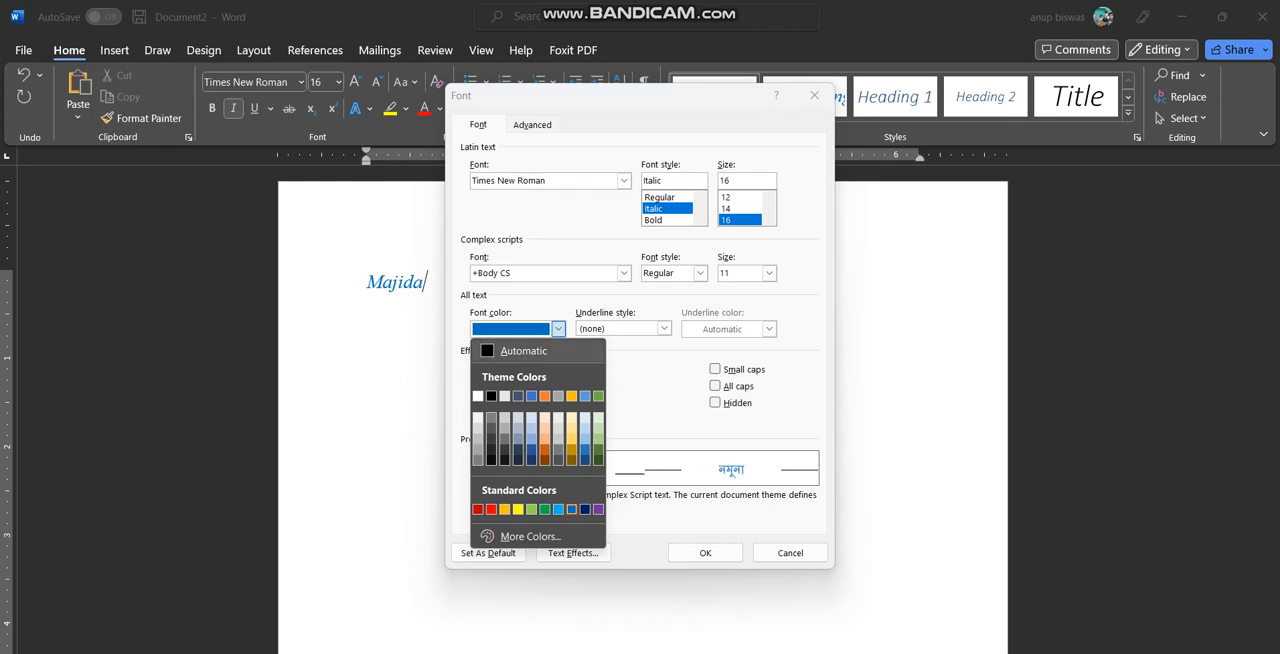
click(520, 350)
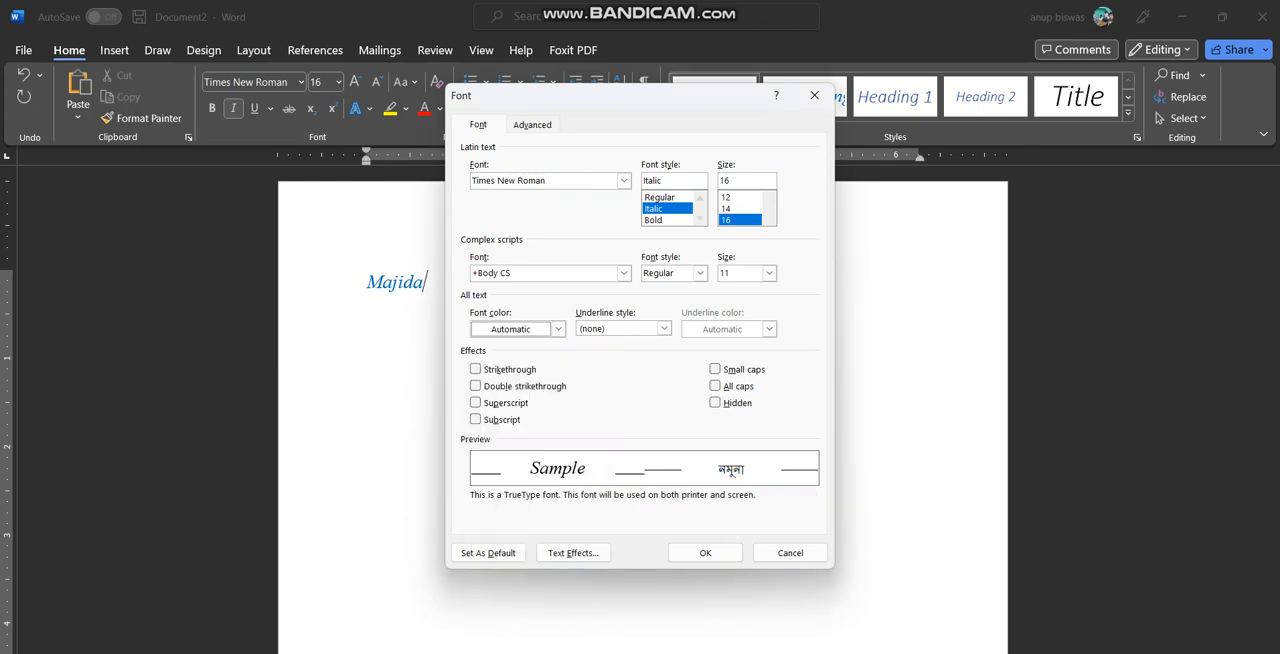
click(660, 197)
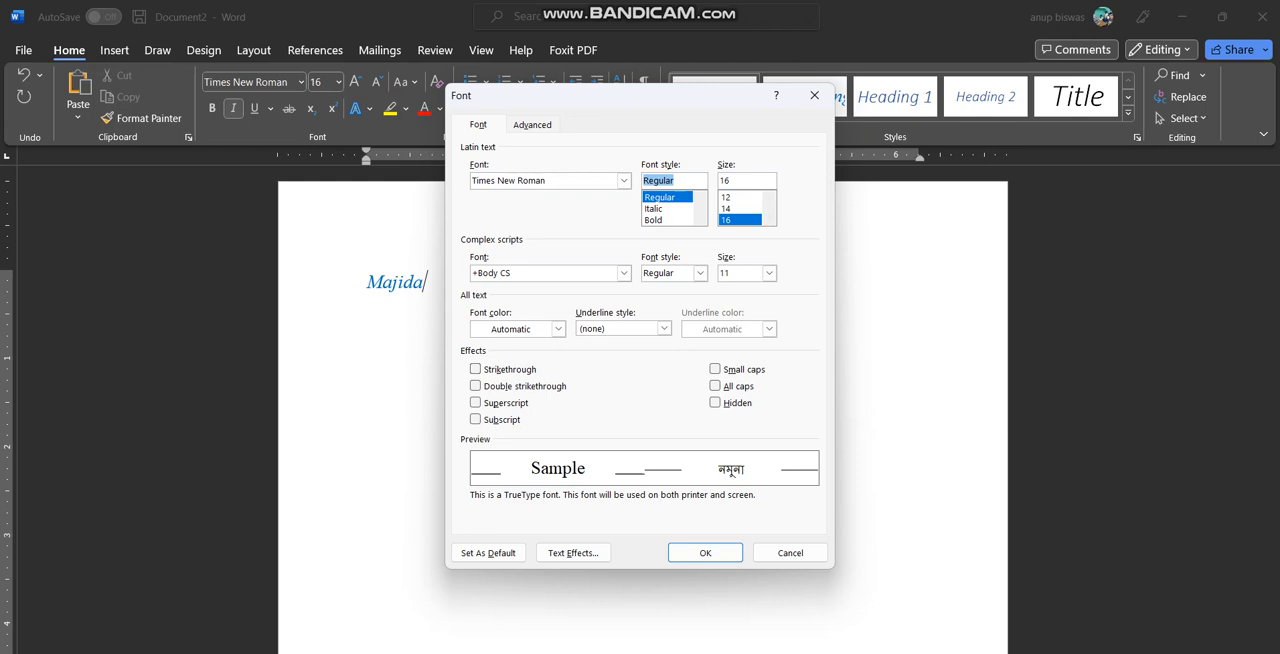
scroll(745, 208, up, 1)
click(738, 220)
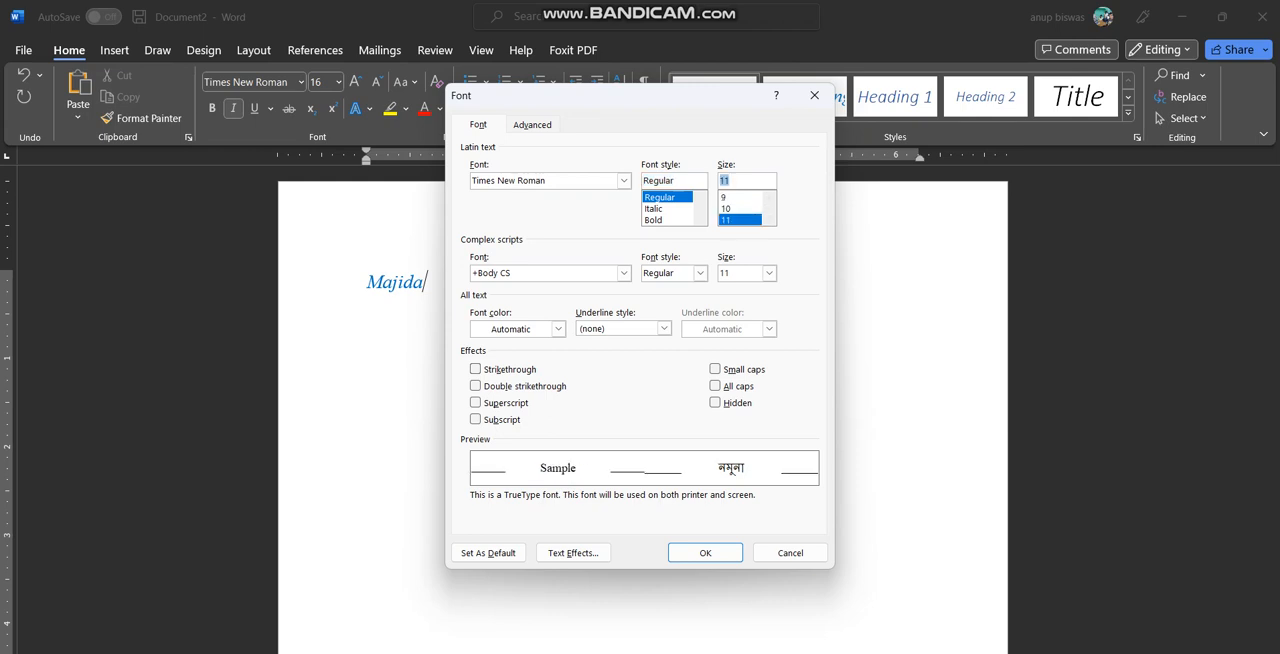
Make the chosen font settings the default for all documents based on the Normal template
click(488, 553)
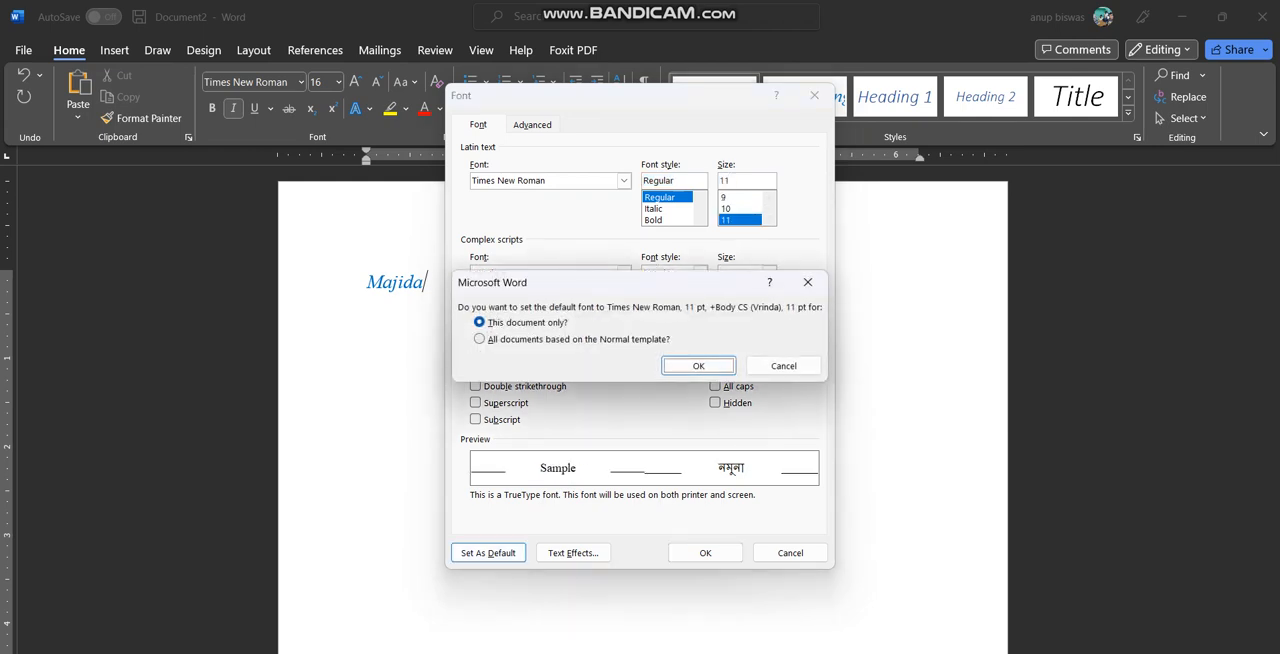
click(480, 339)
click(698, 366)
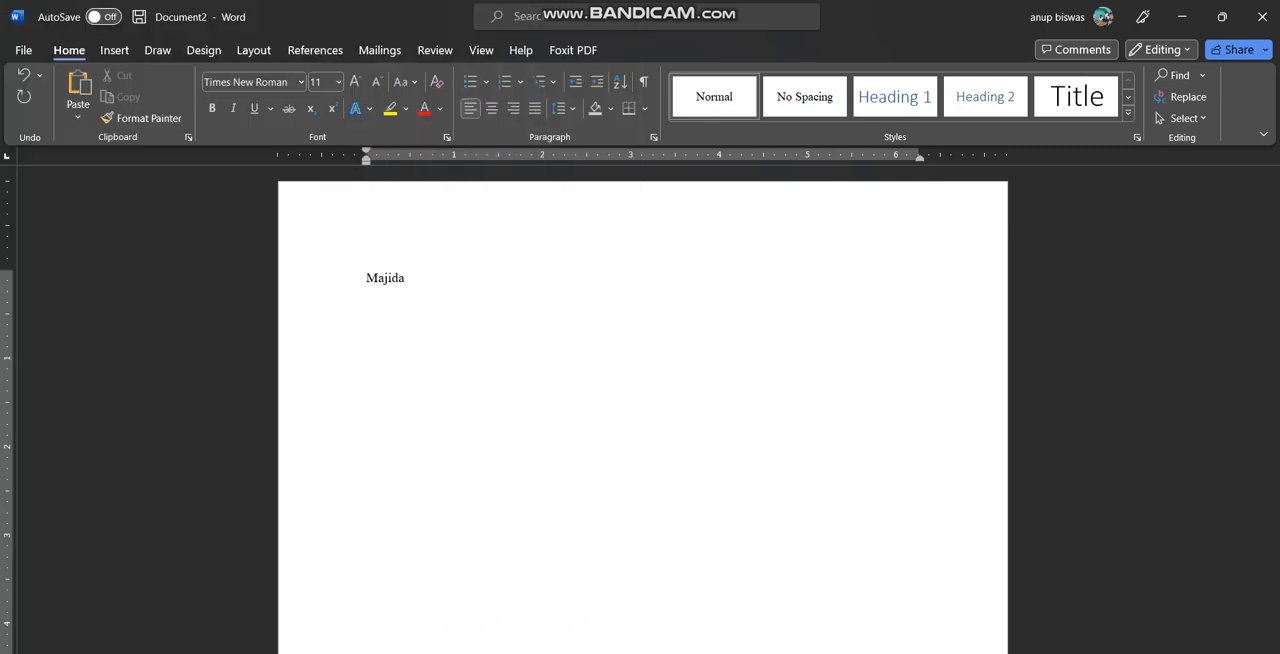
Switch to the Sl No document and enter a line of three comma-separated first names below the student table
key(alt+Tab)
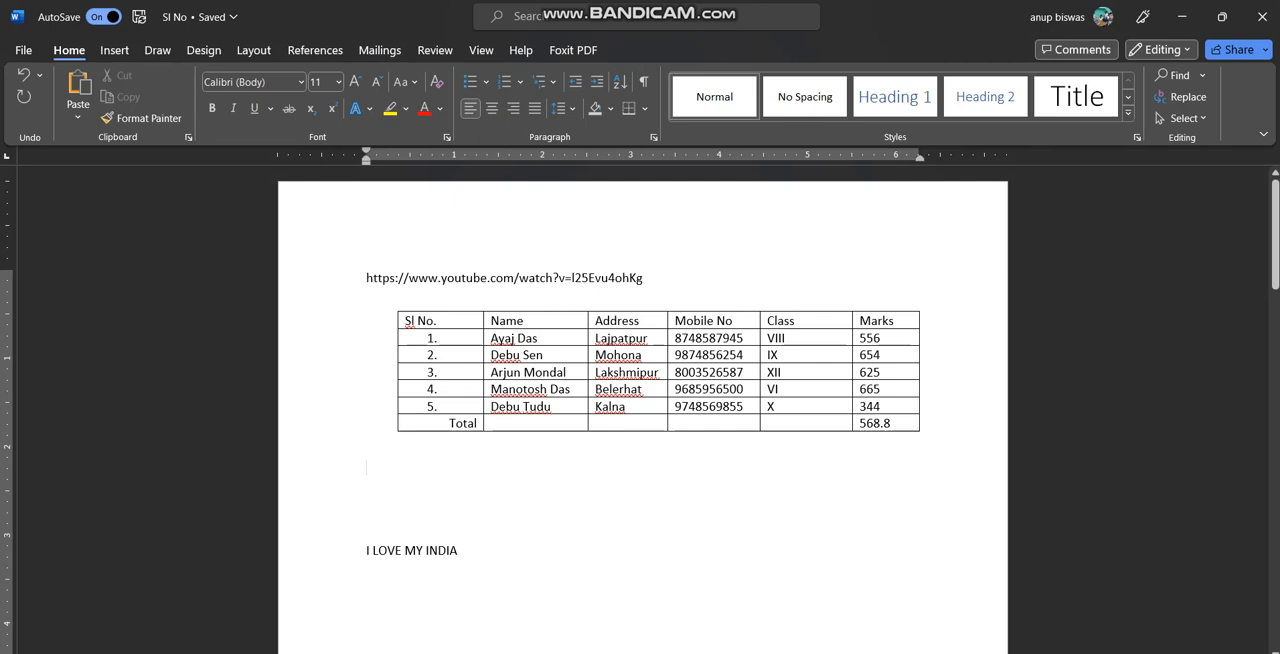
text(Taru, Manu, Sa)
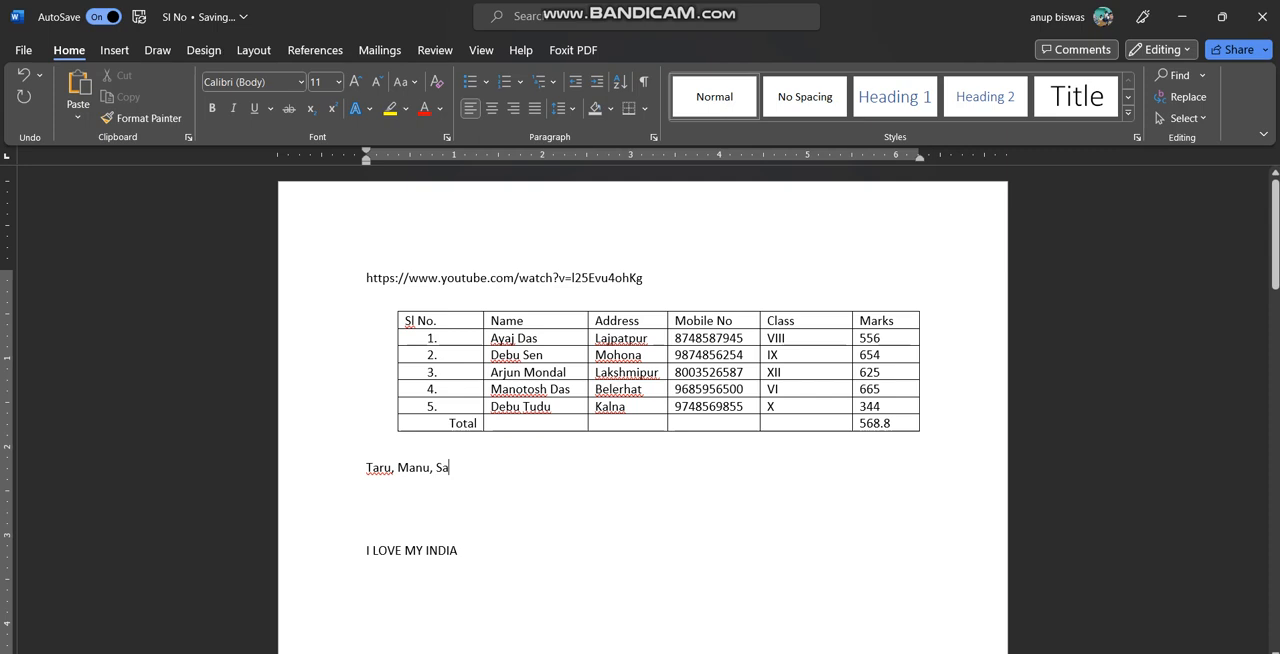
text(dhu)
key(Return)
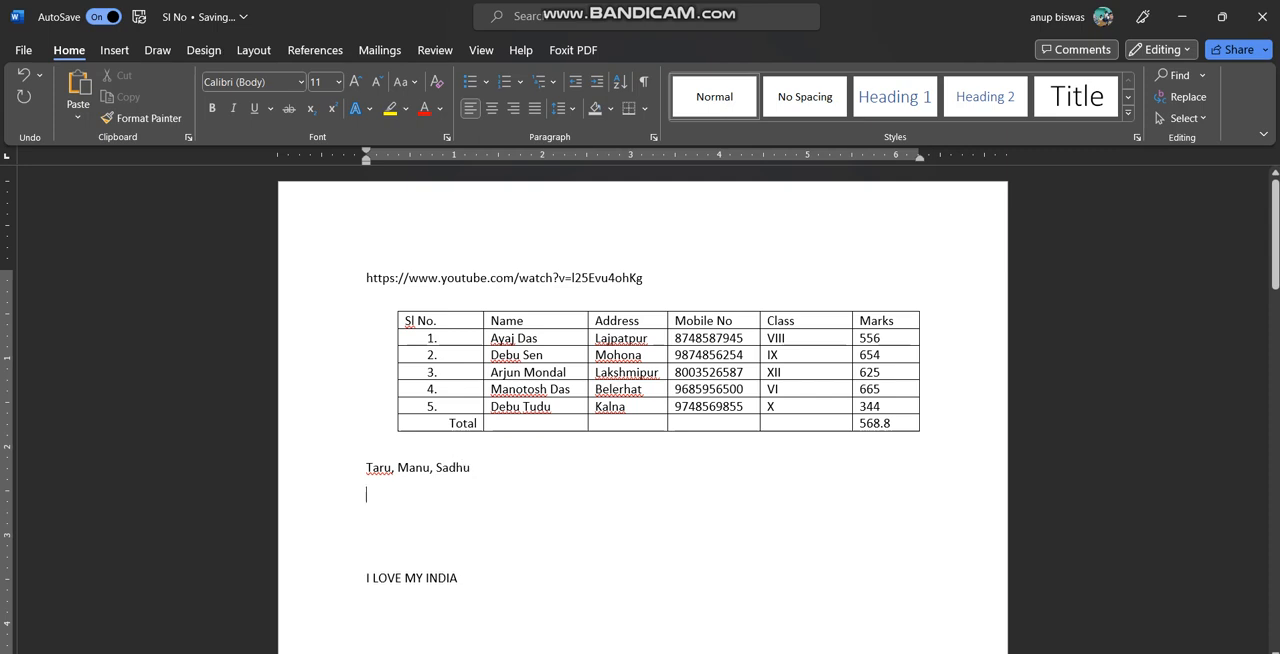
Add the two comma-separated number lines 44,22,55 and 44,57,84 below the names
text(44,22,55)
key(Return)
text(44)
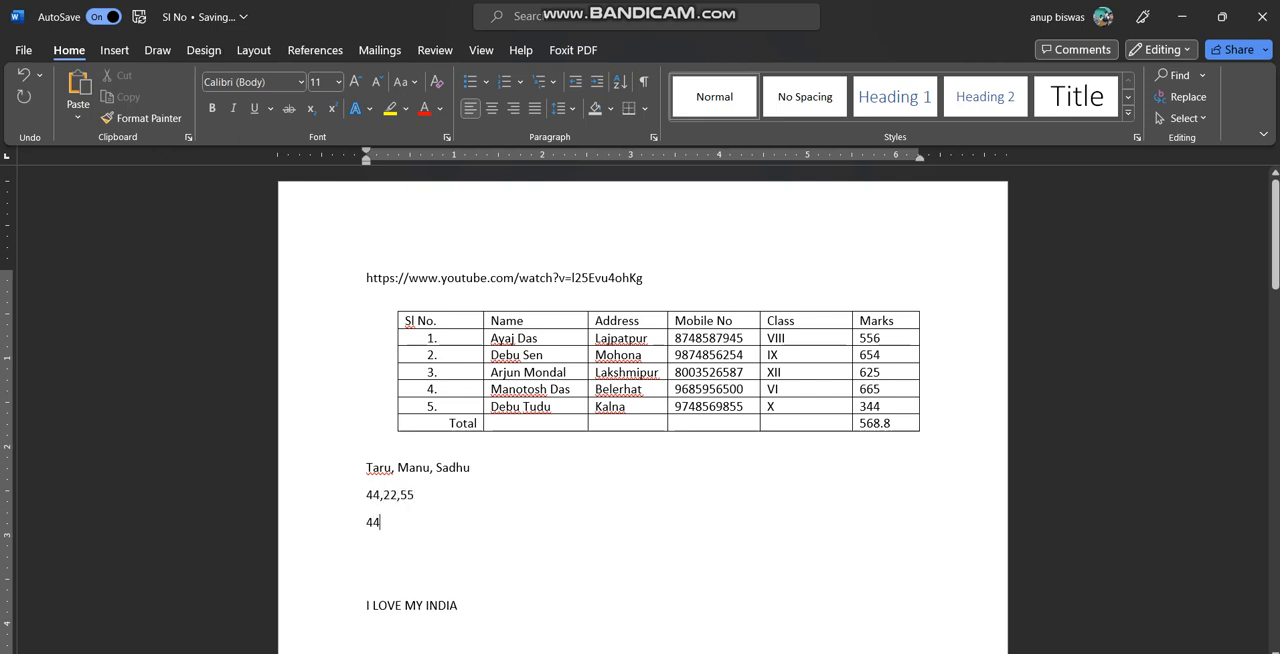
text(,57,84)
Convert the three comma-separated lines into a three-column table, separating the text at commas
click(414, 495)
drag(366, 467, 421, 524)
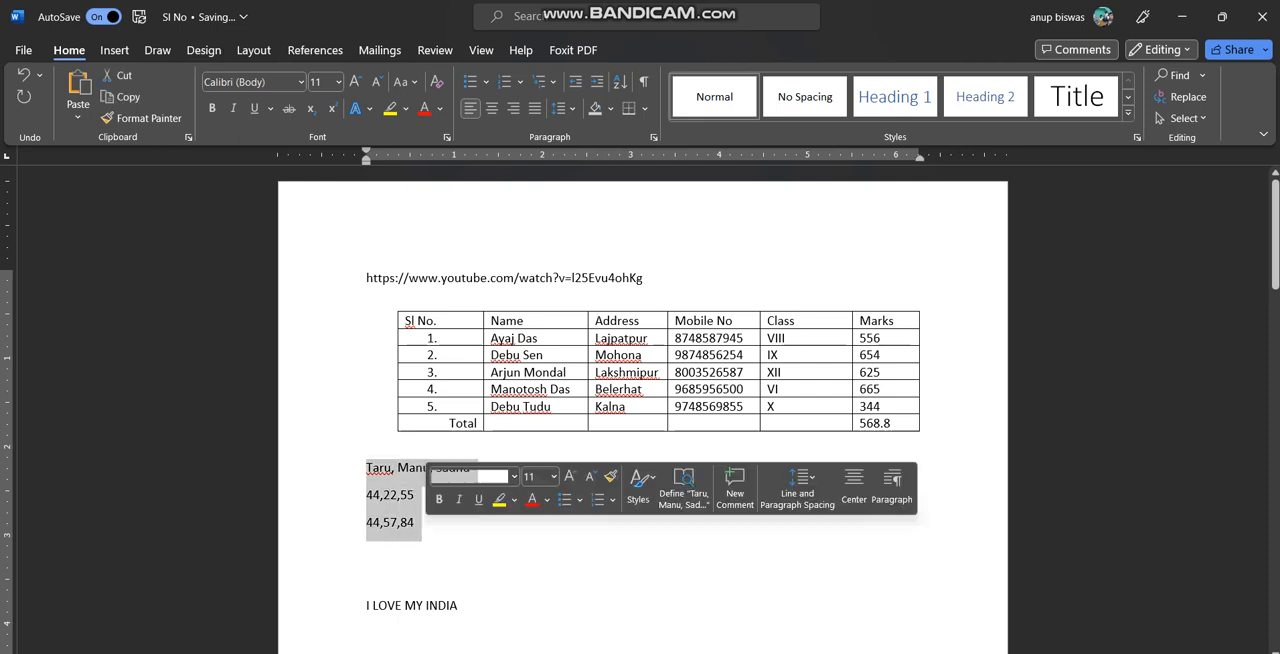
click(254, 50)
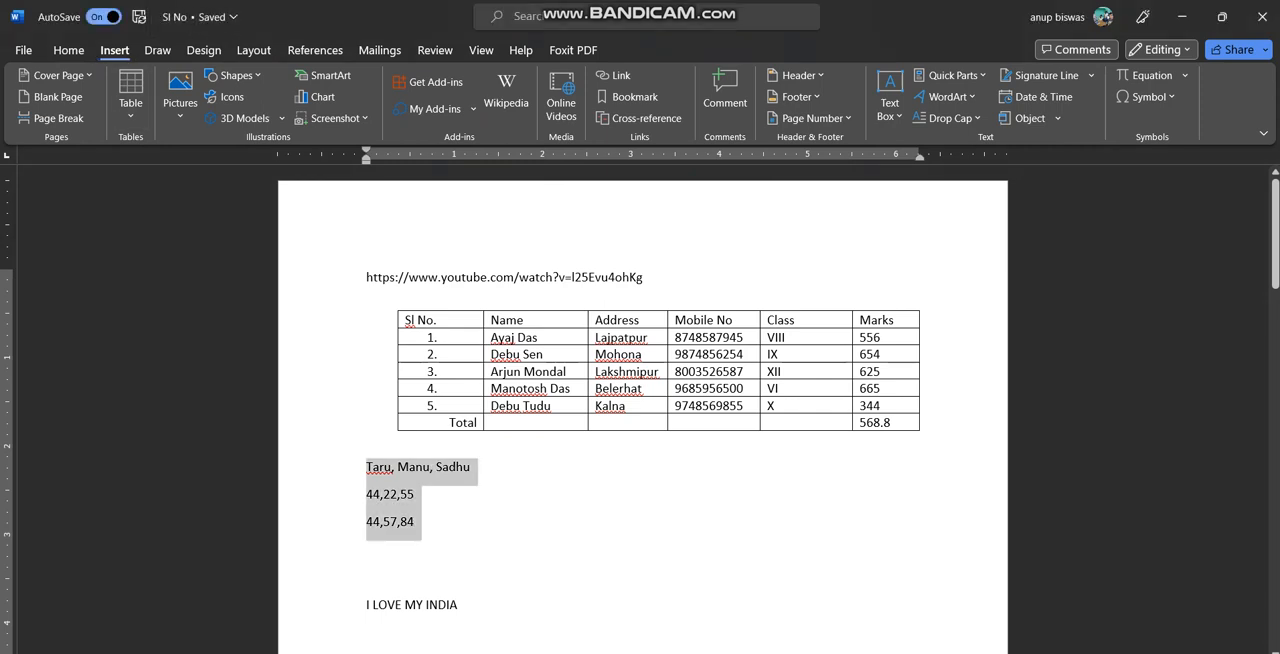
click(131, 95)
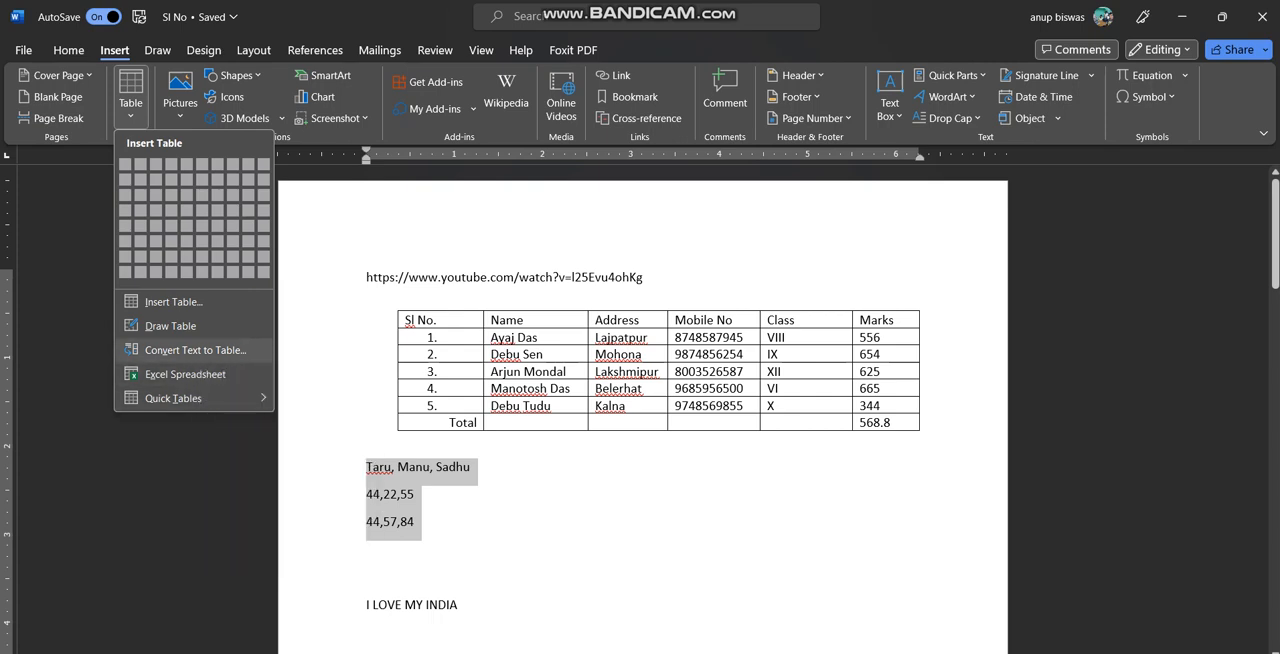
click(195, 350)
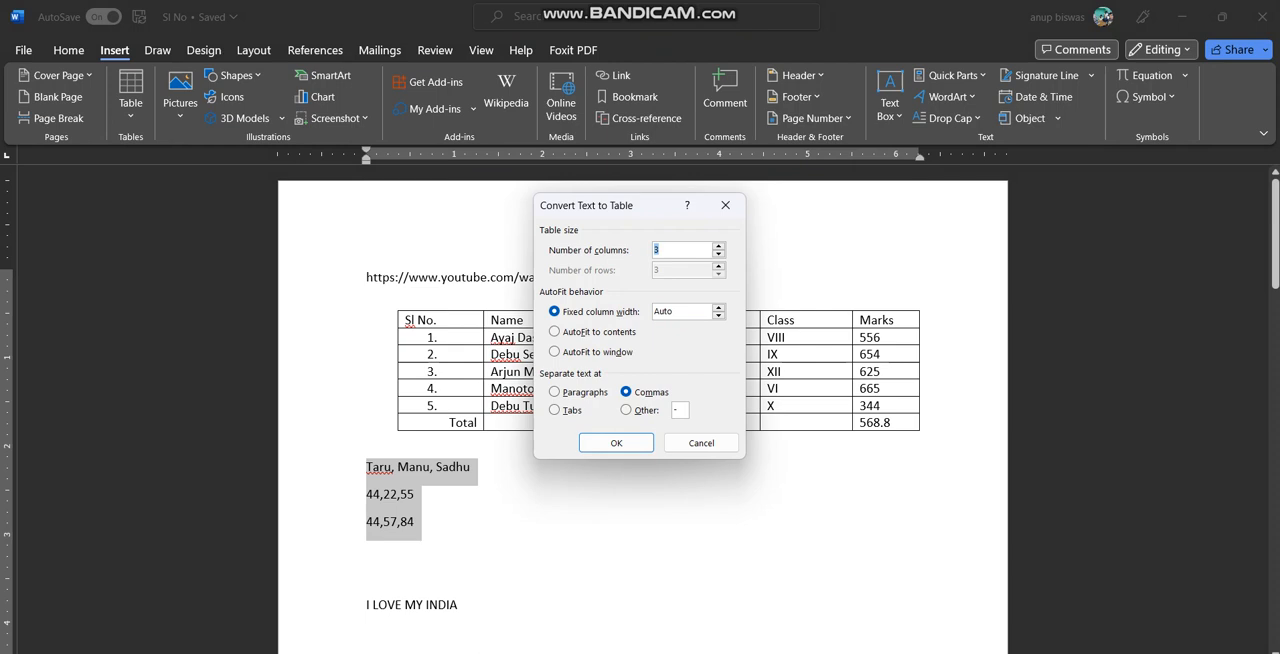
click(616, 442)
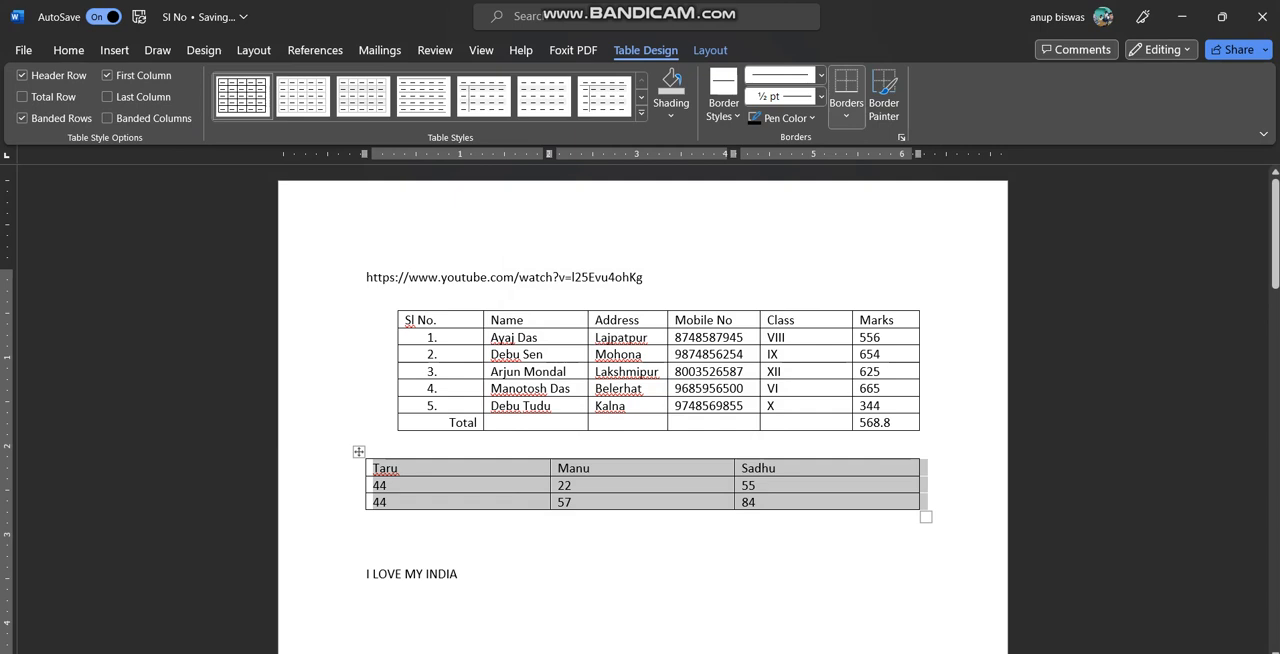
Convert the student table with the Sl No., Name and Marks columns to text, separated with tabs
click(624, 338)
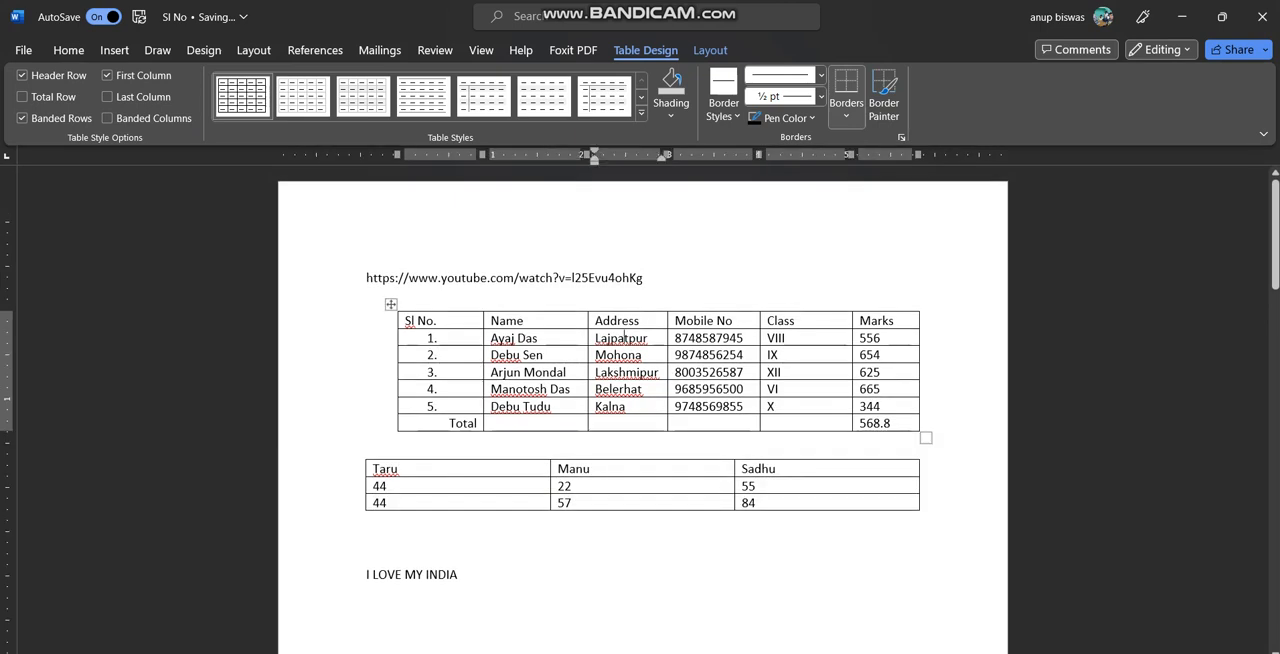
click(618, 338)
click(625, 338)
double_click(611, 338)
click(625, 338)
click(68, 50)
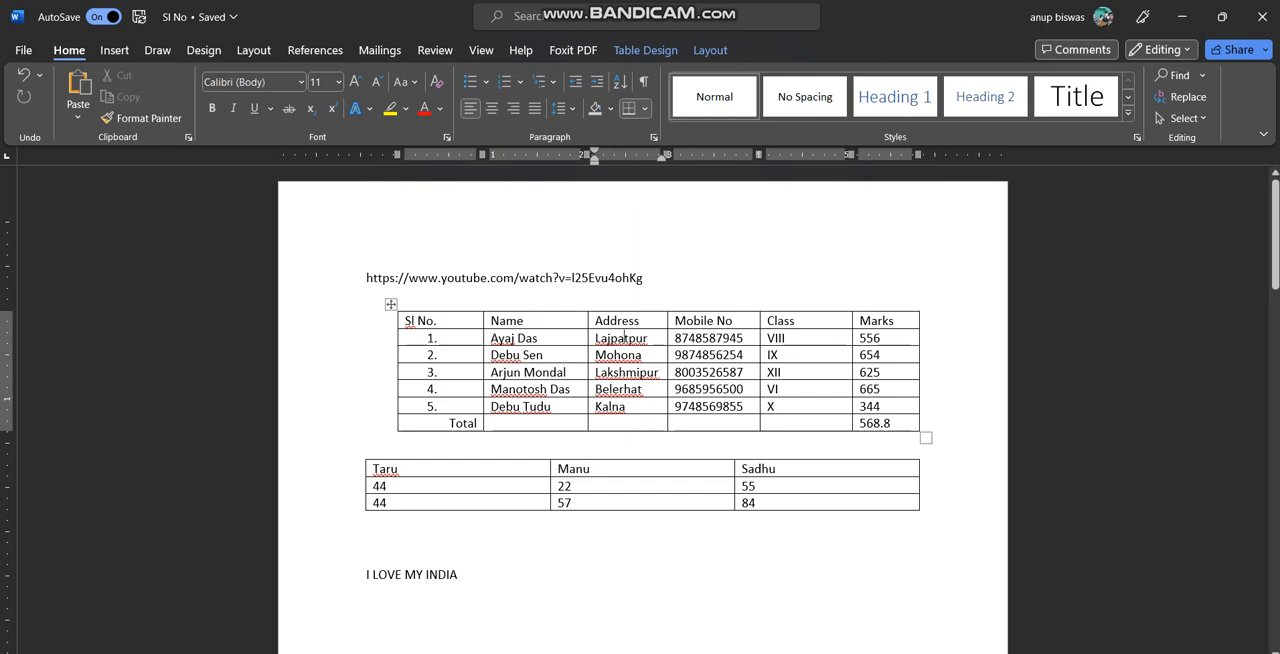
click(710, 50)
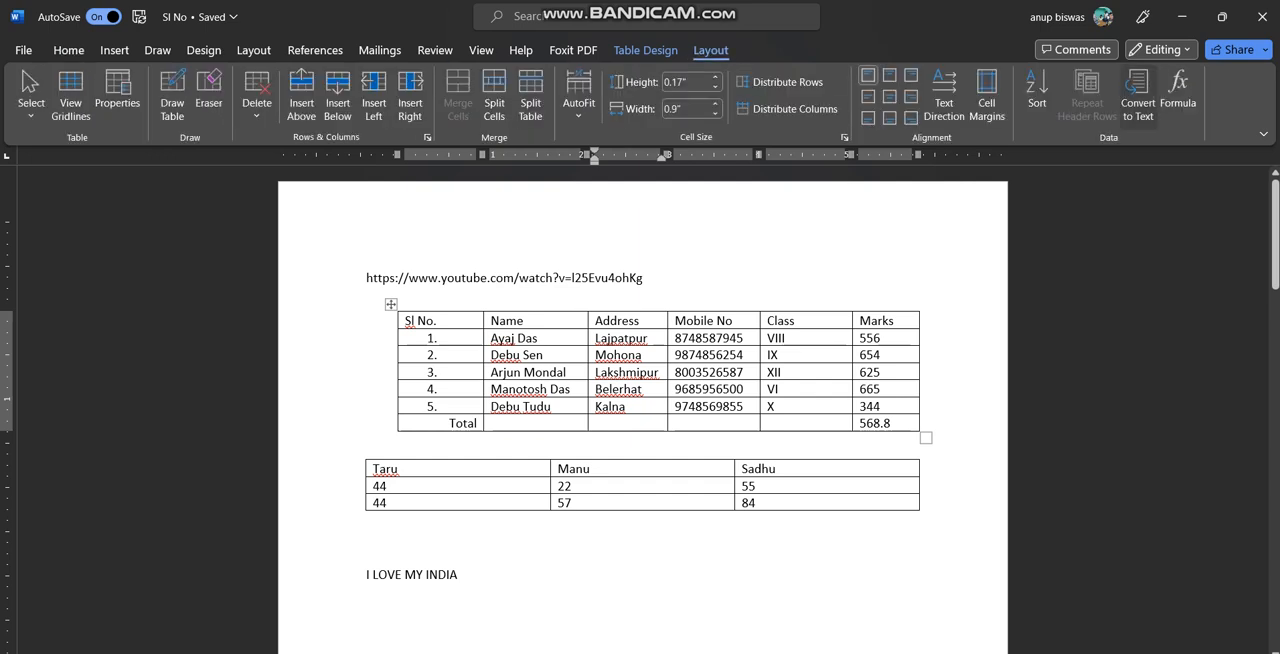
click(1138, 103)
drag(630, 247, 1000, 242)
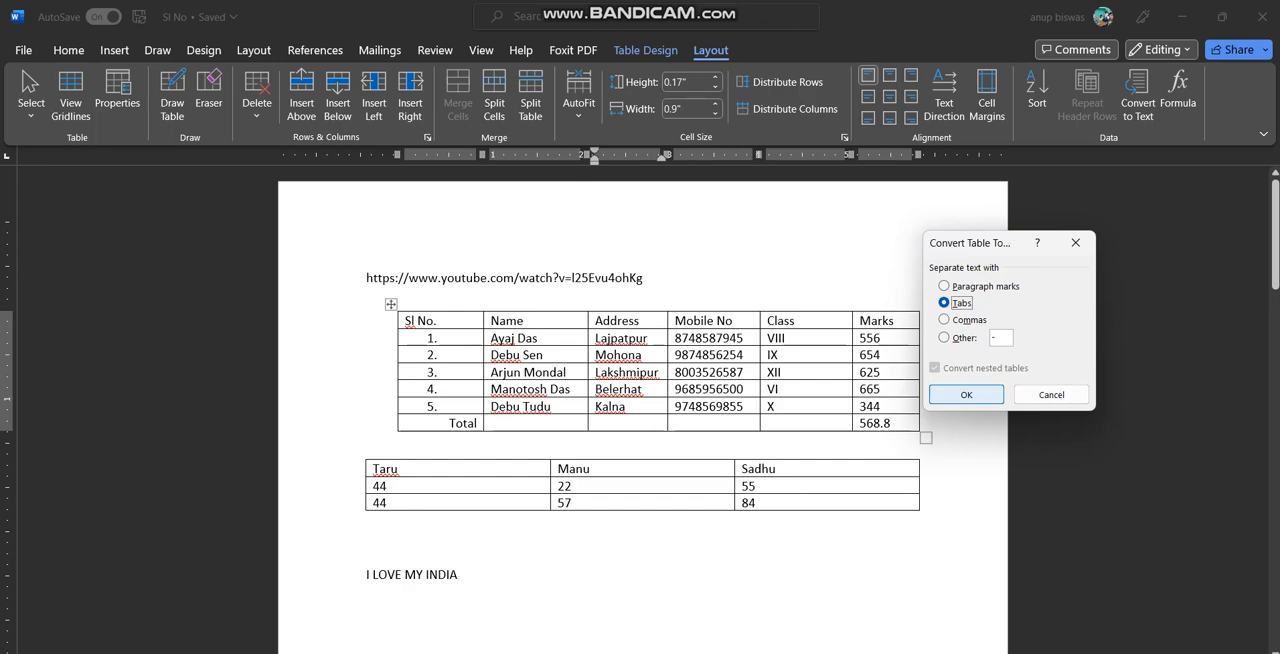
click(966, 394)
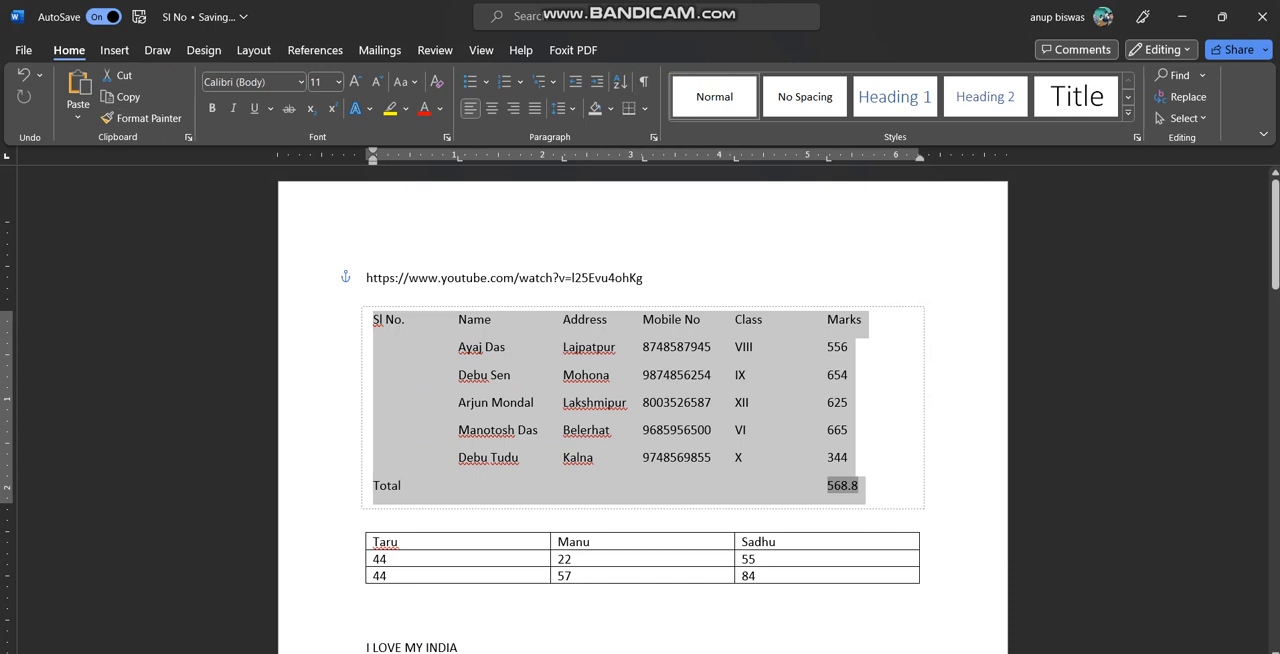
Undo the conversion of the student table to text
click(643, 375)
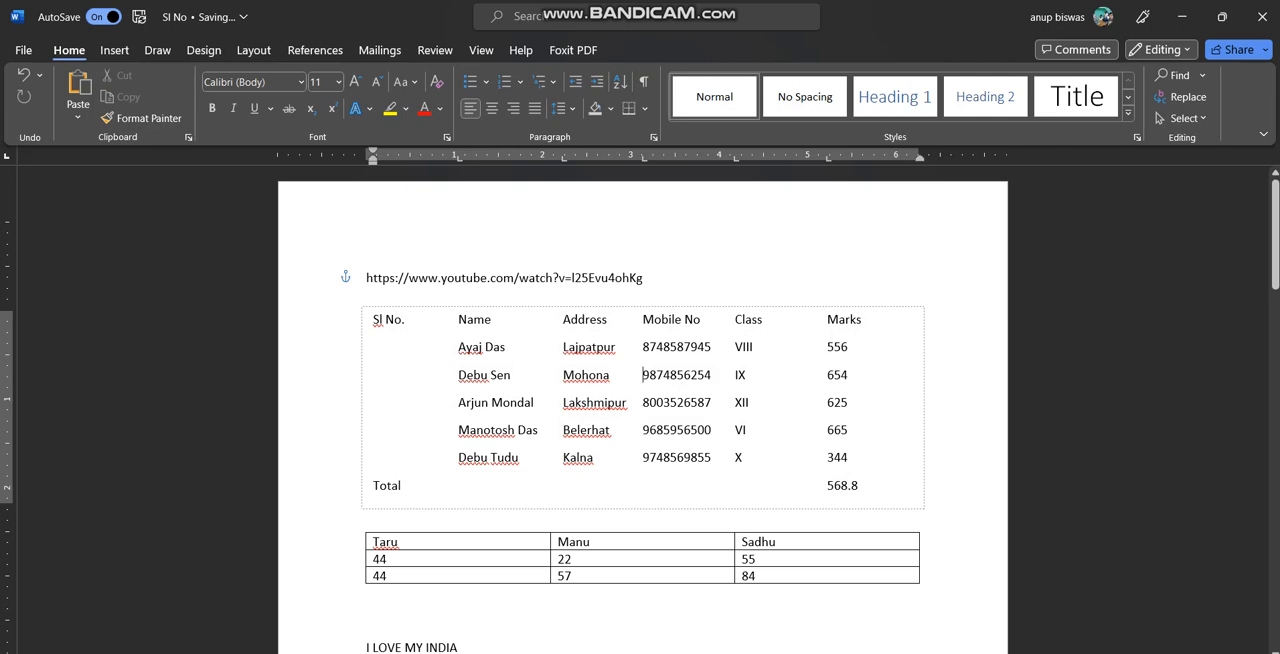
key(ctrl+z)
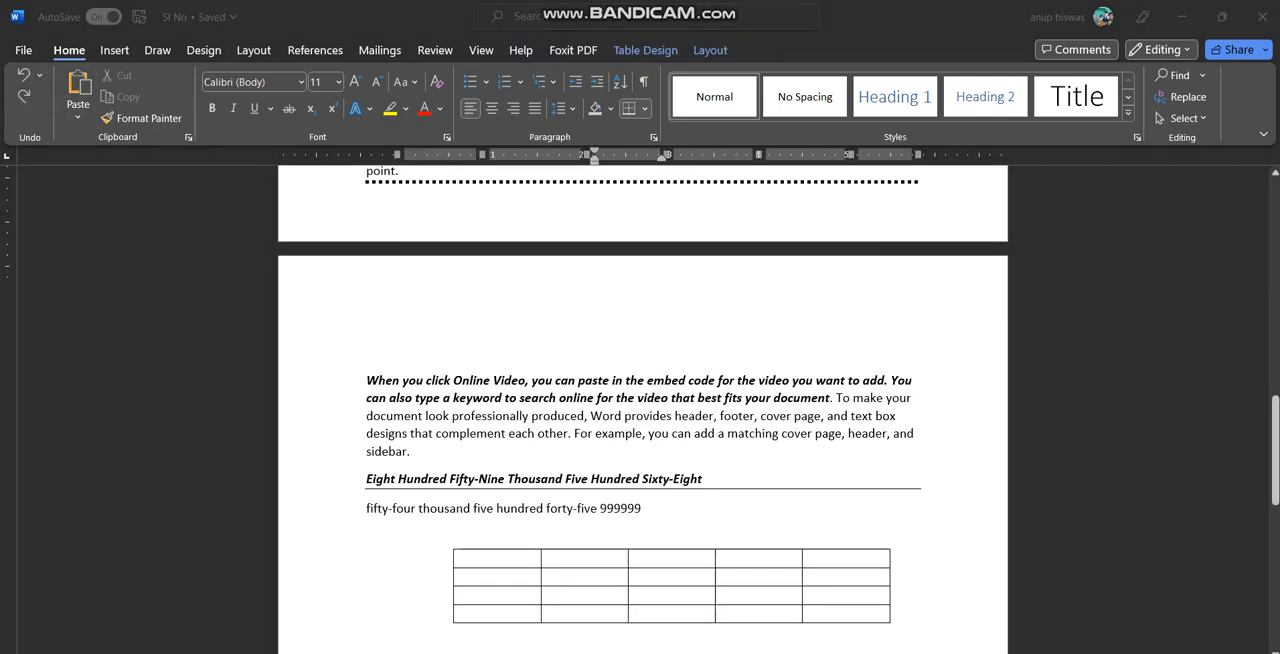
Generate random sample text with =rand(10,9) below the last table at the end of the document
scroll(643, 409, up, 8)
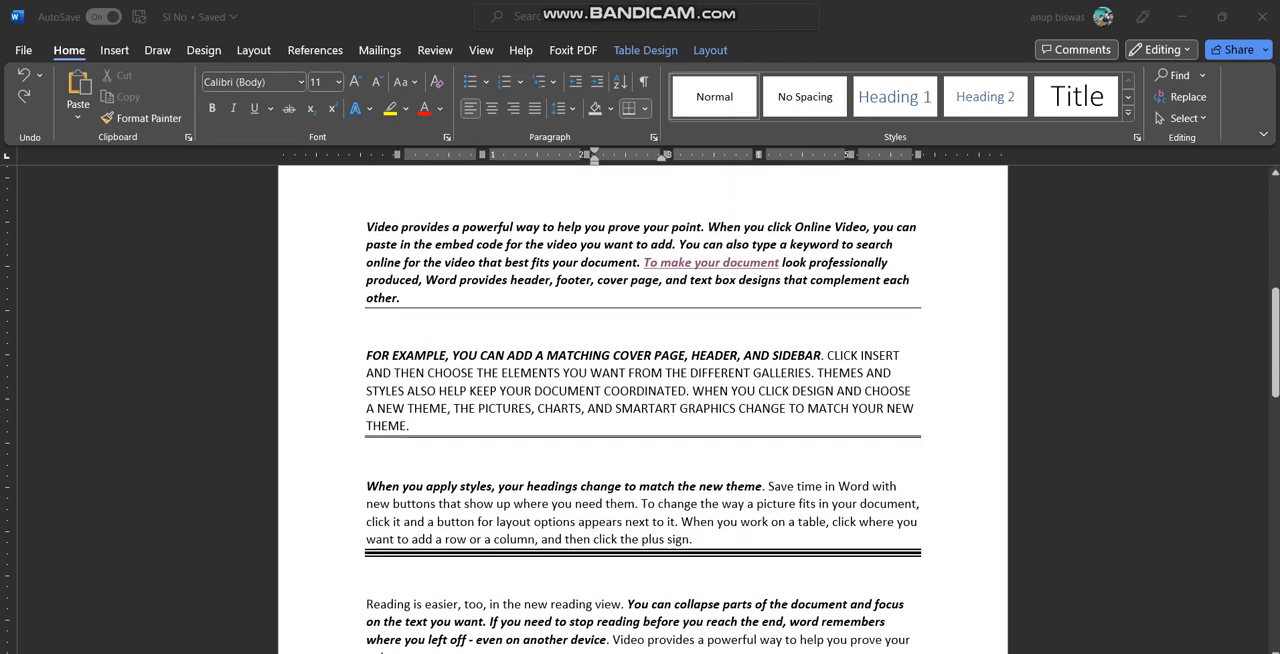
scroll(643, 409, down, 3)
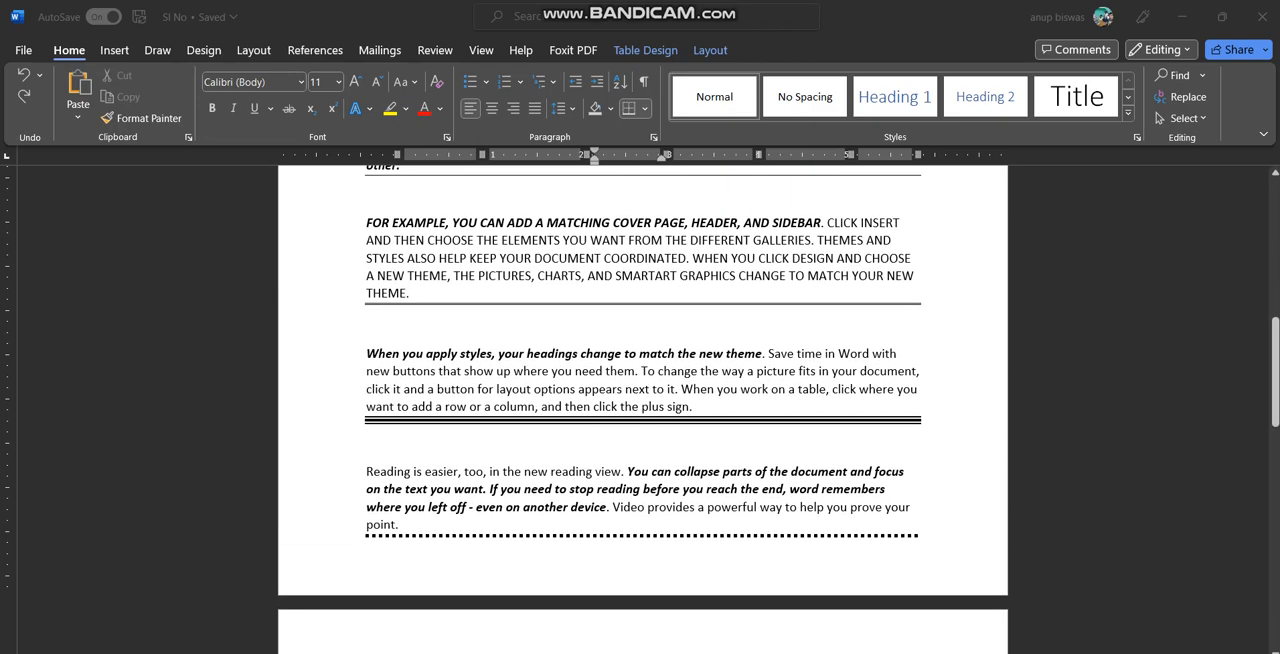
scroll(643, 409, up, 5)
scroll(643, 409, down, 8)
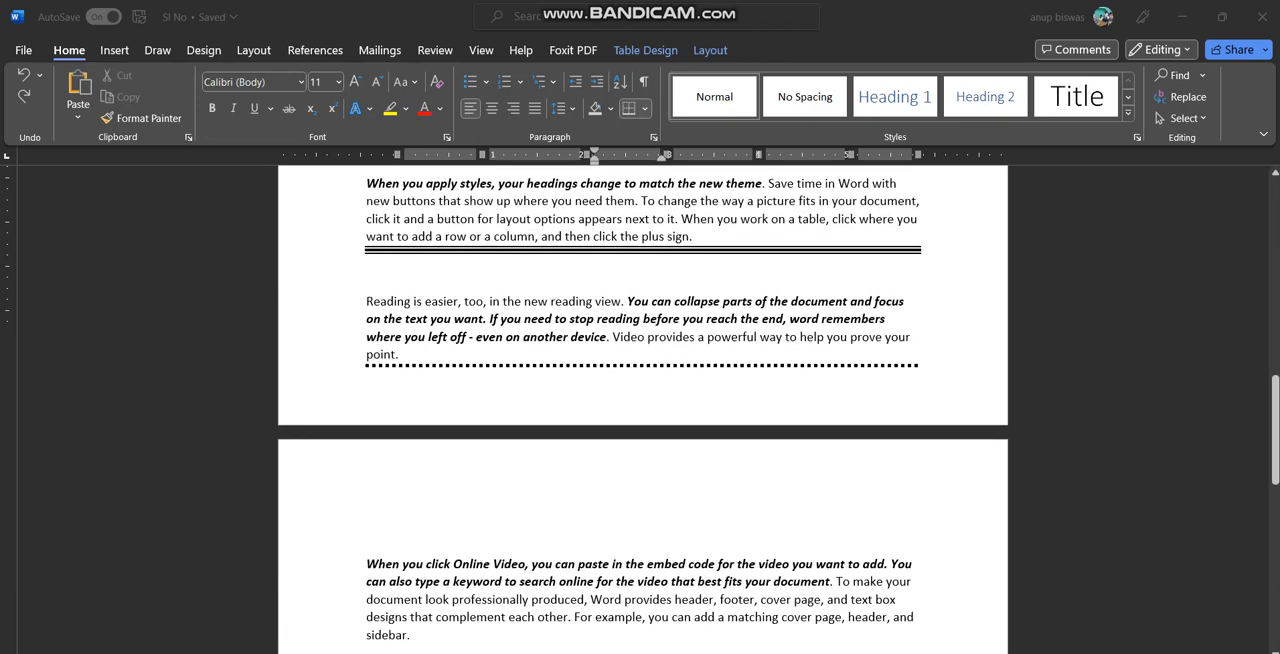
scroll(643, 409, down, 10)
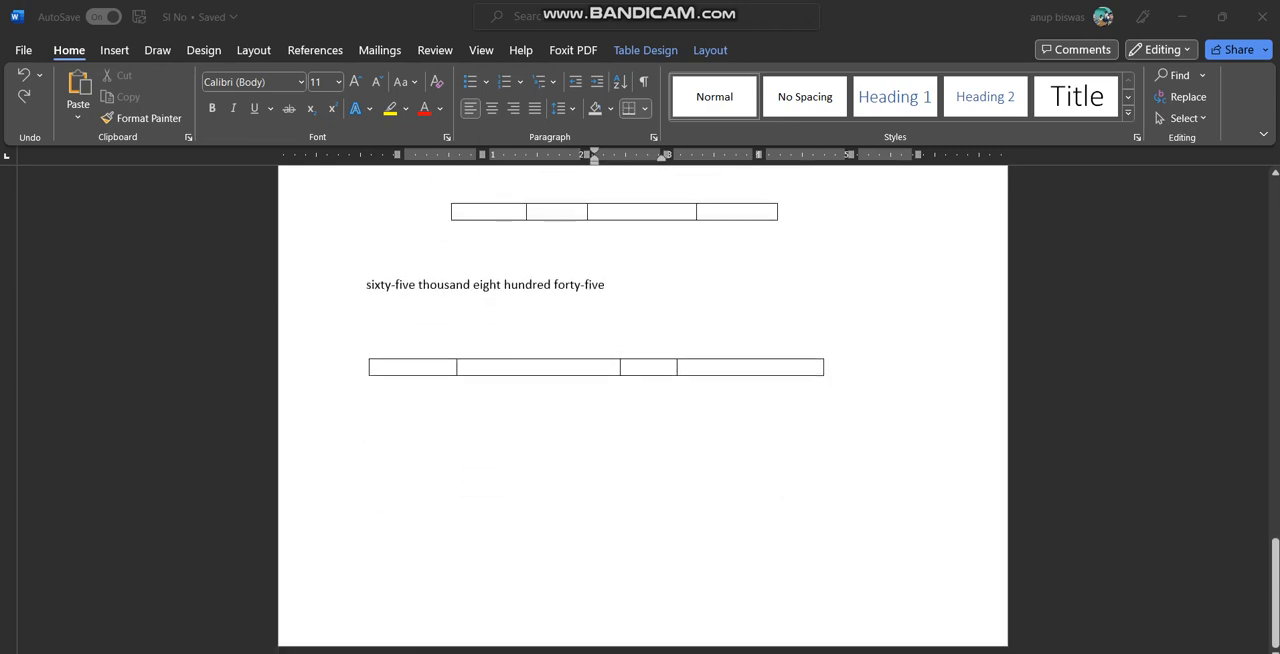
click(643, 409)
click(367, 386)
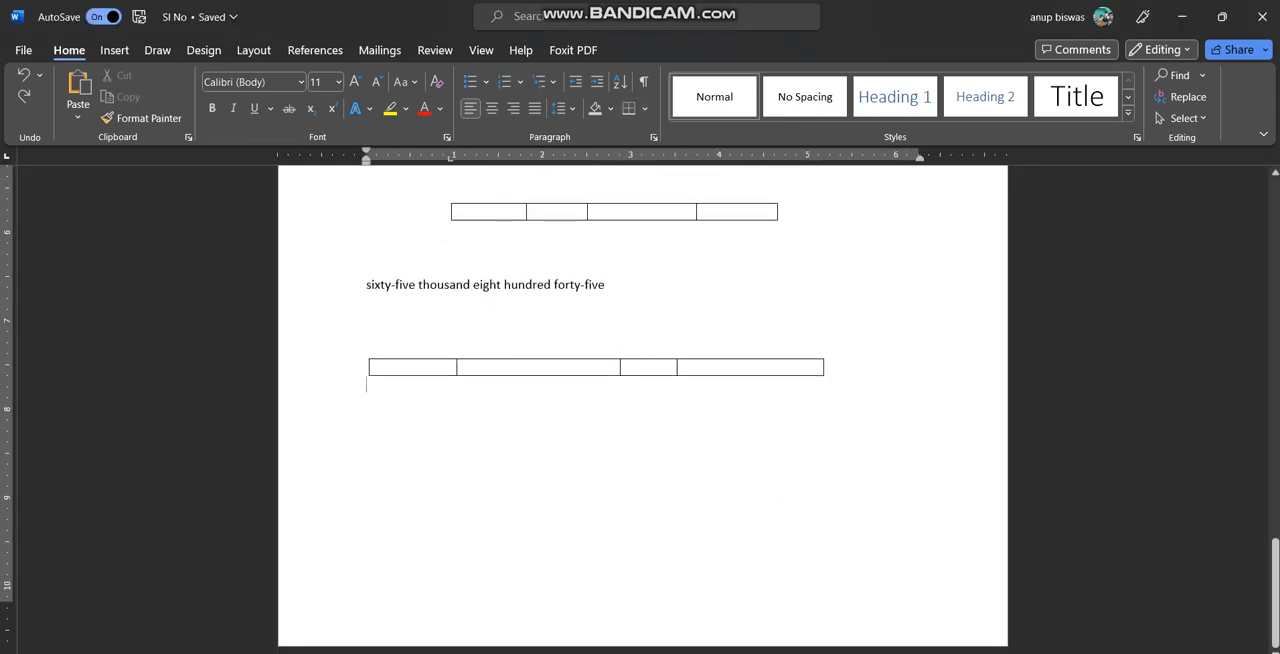
key(Return)
text(=rand(10,)
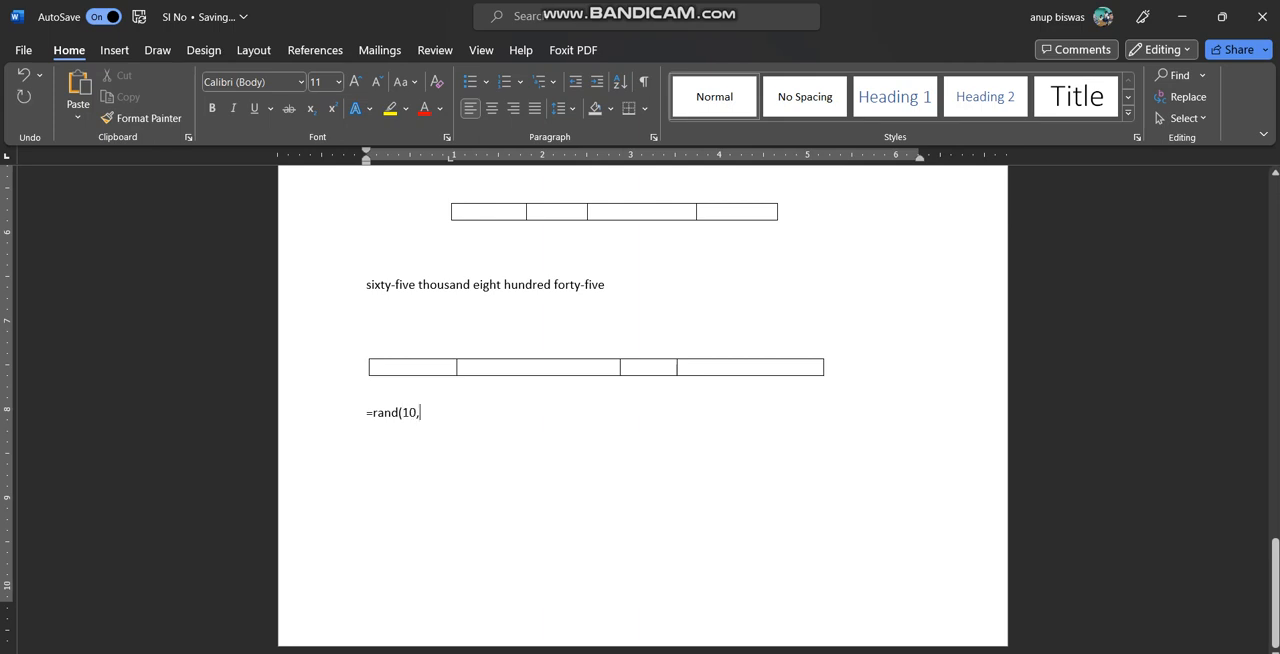
text(9))
key(Return)
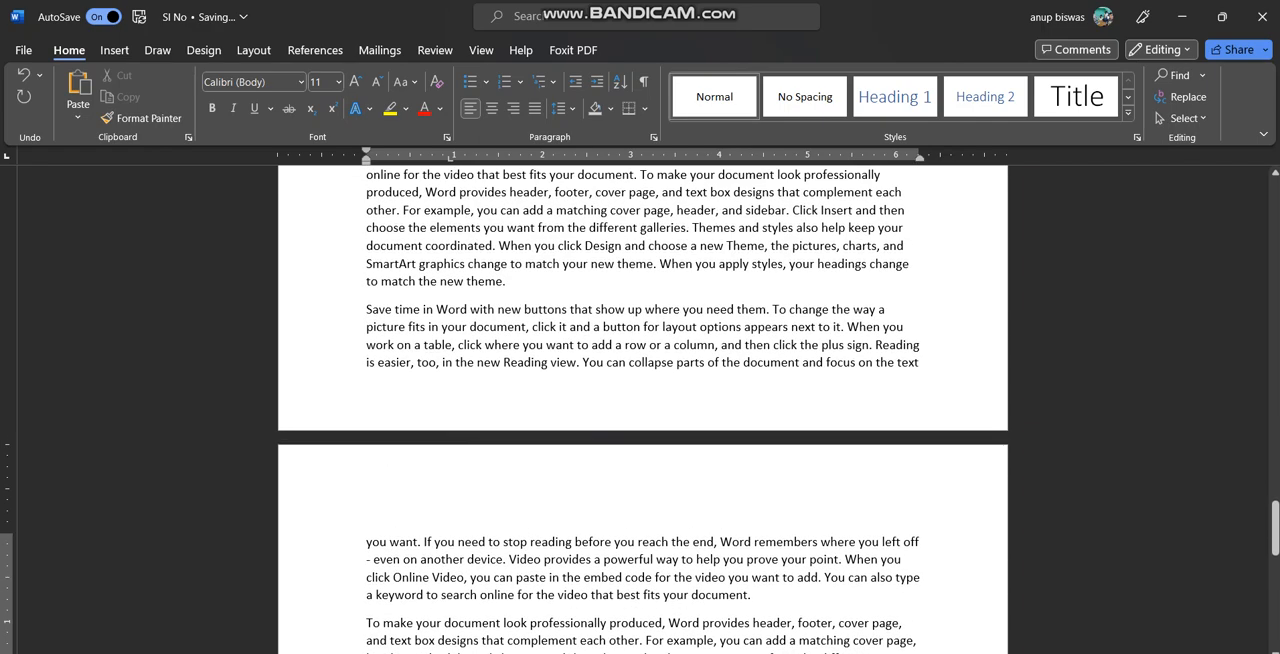
Look through the document's pages at a reduced zoom to find a page filled entirely with the generated text
ctrl+scroll(643, 410, down, 5)
scroll(658, 370, up, 15)
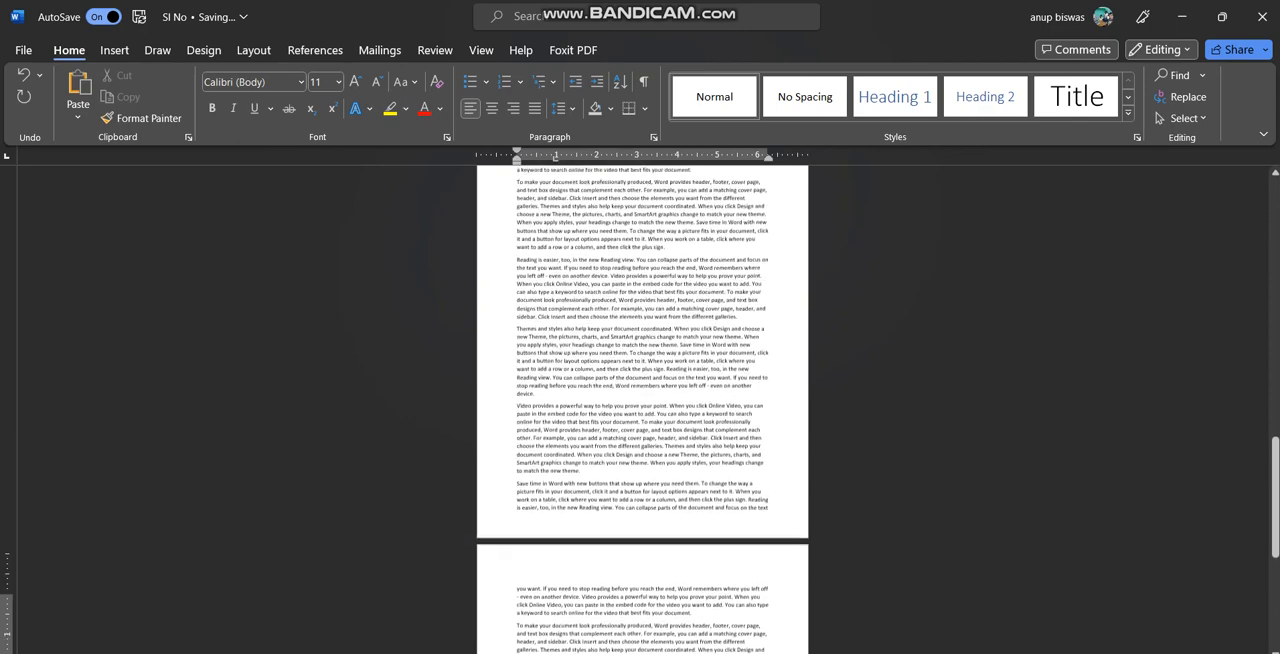
scroll(658, 368, down, 1)
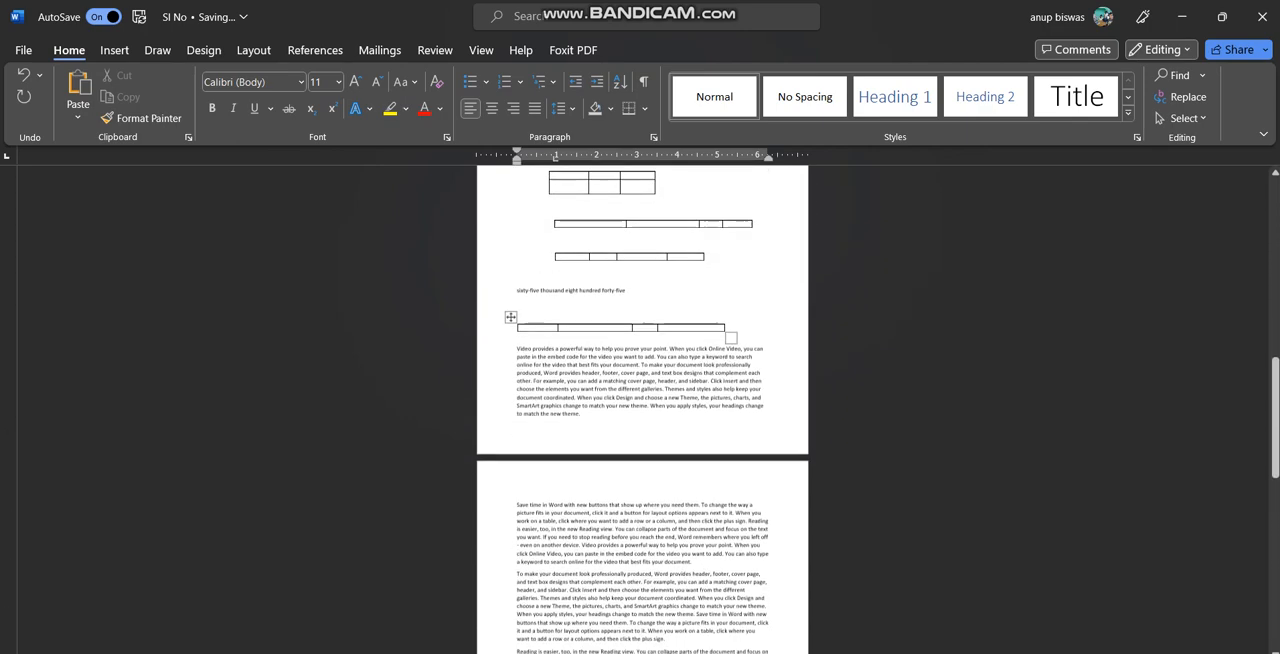
scroll(658, 368, up, 10)
scroll(642, 400, up, 5)
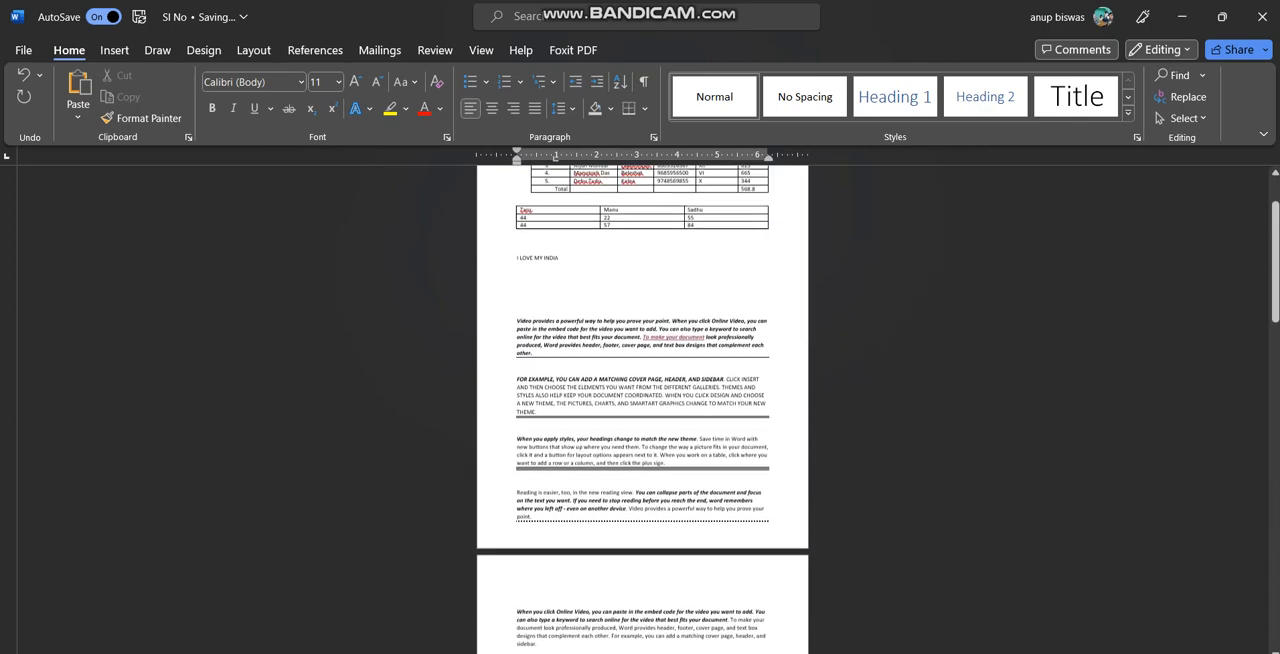
scroll(642, 400, down, 15)
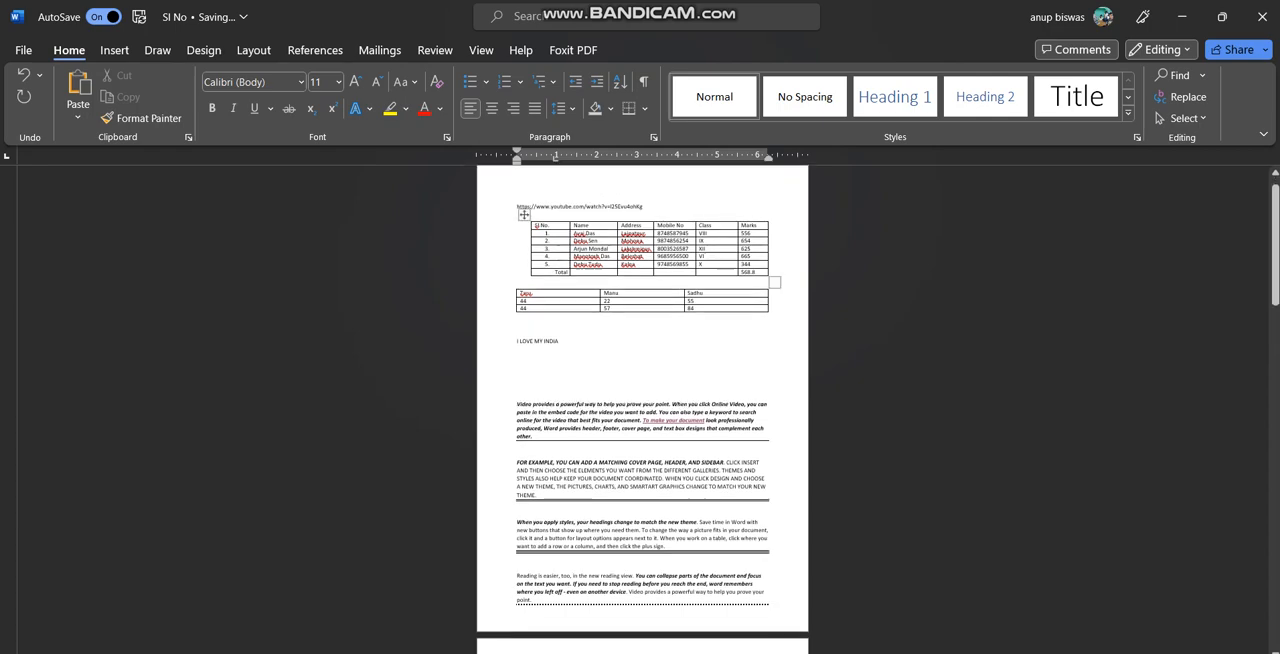
scroll(586, 297, down, 8)
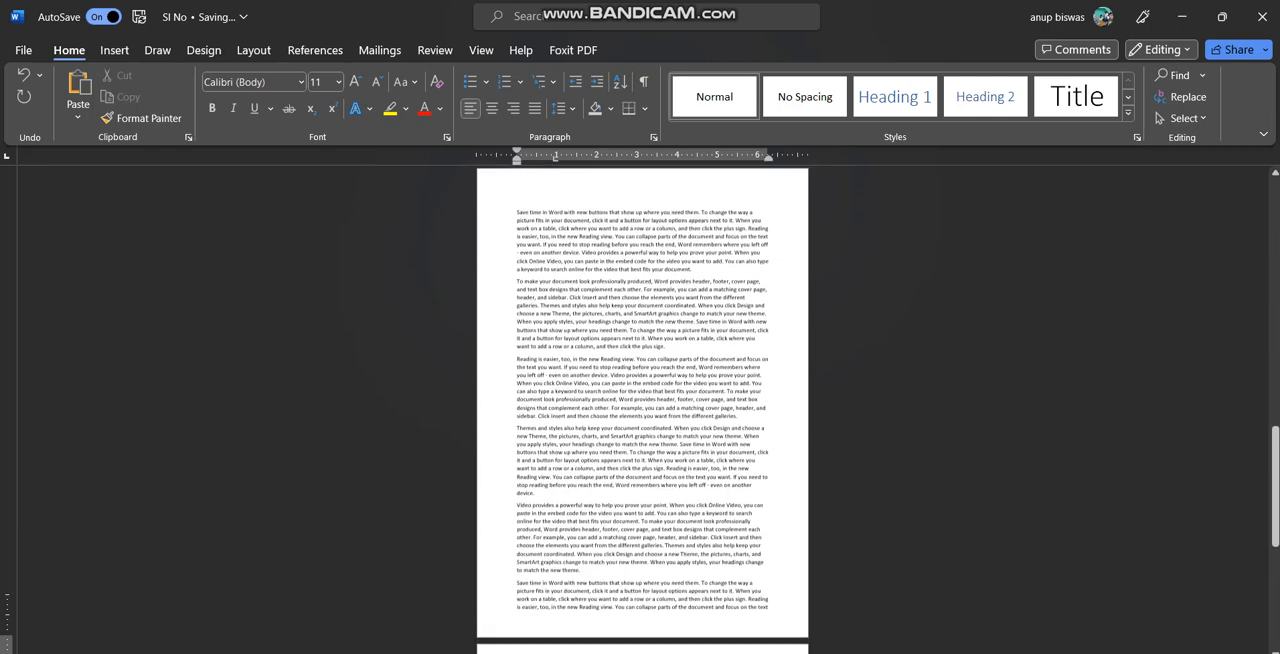
scroll(642, 400, up, 4)
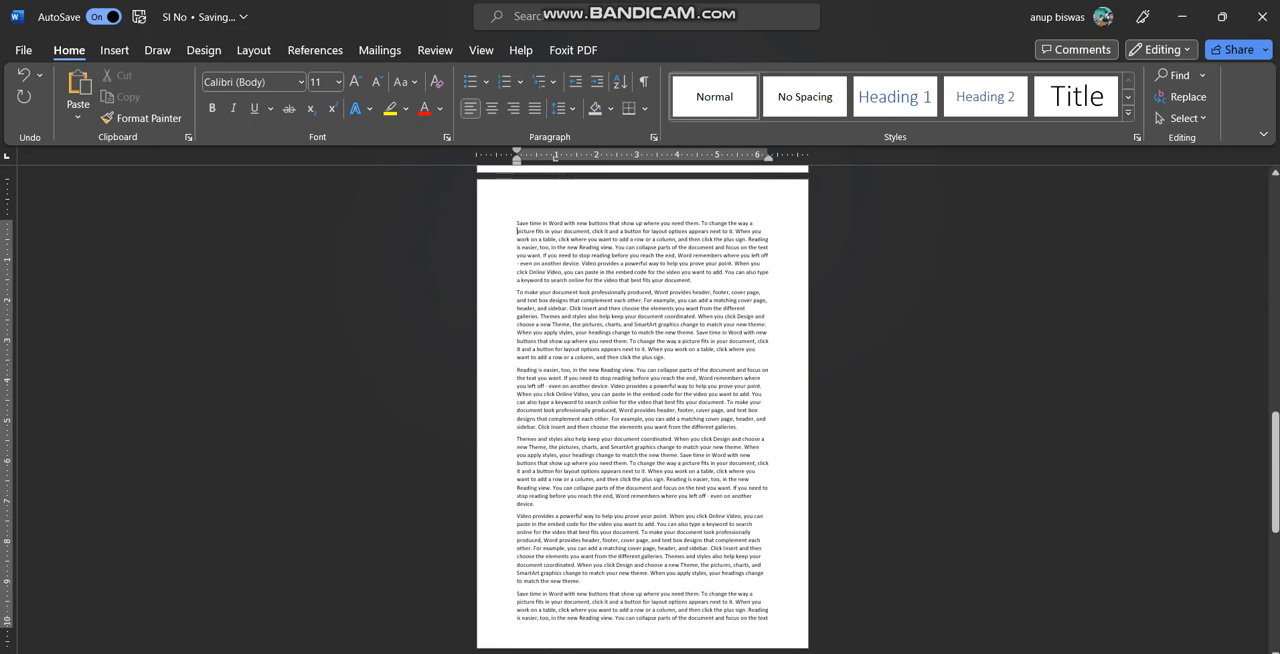
Insert a Continuous section break at the start of the full page beginning "Save time in Word" and a Next Page section break at its end
drag(517, 222, 768, 618)
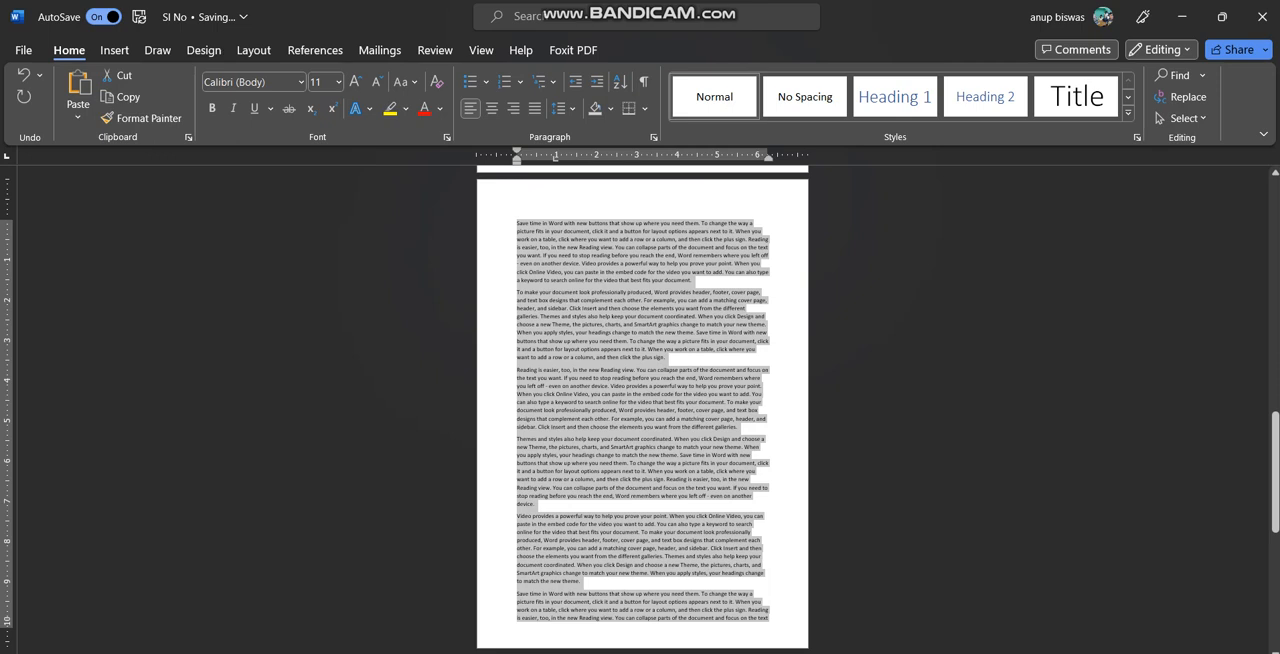
click(650, 356)
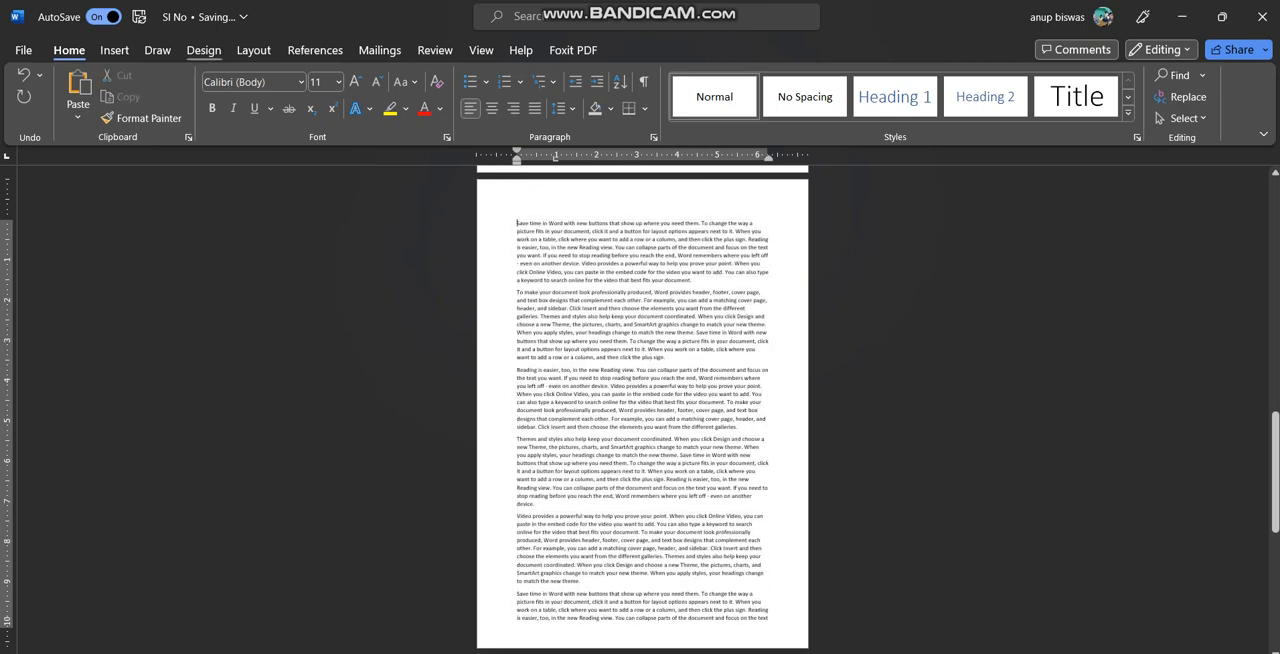
click(253, 50)
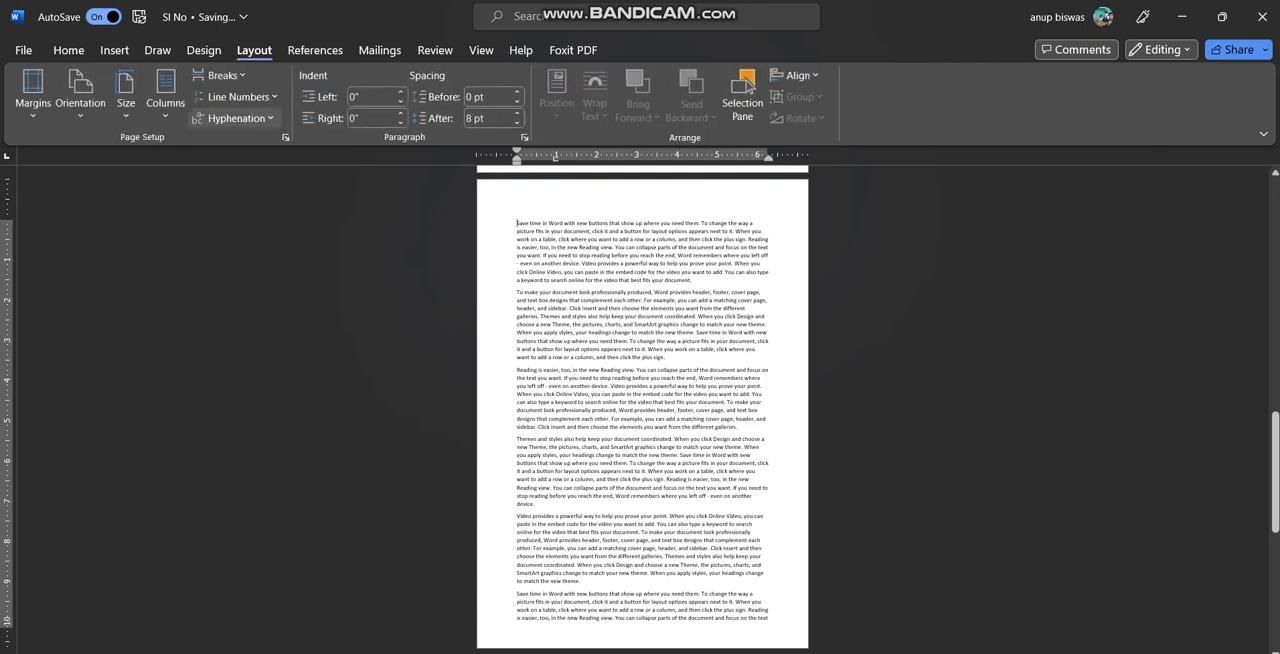
click(221, 75)
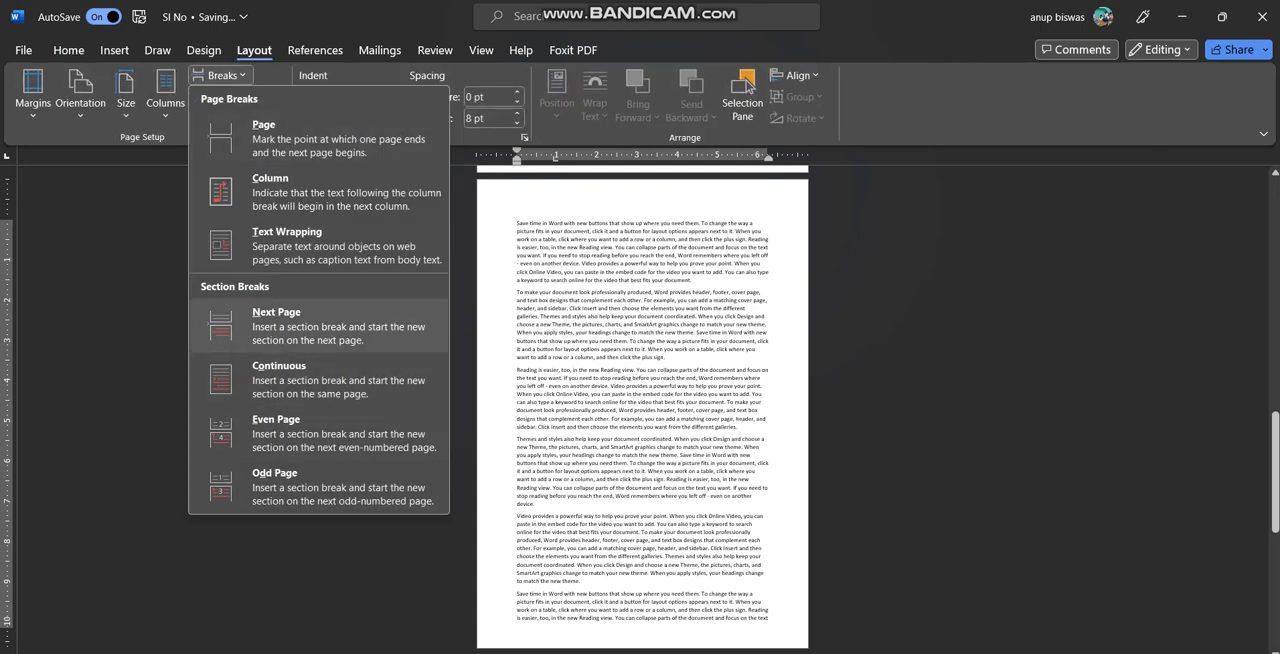
click(300, 378)
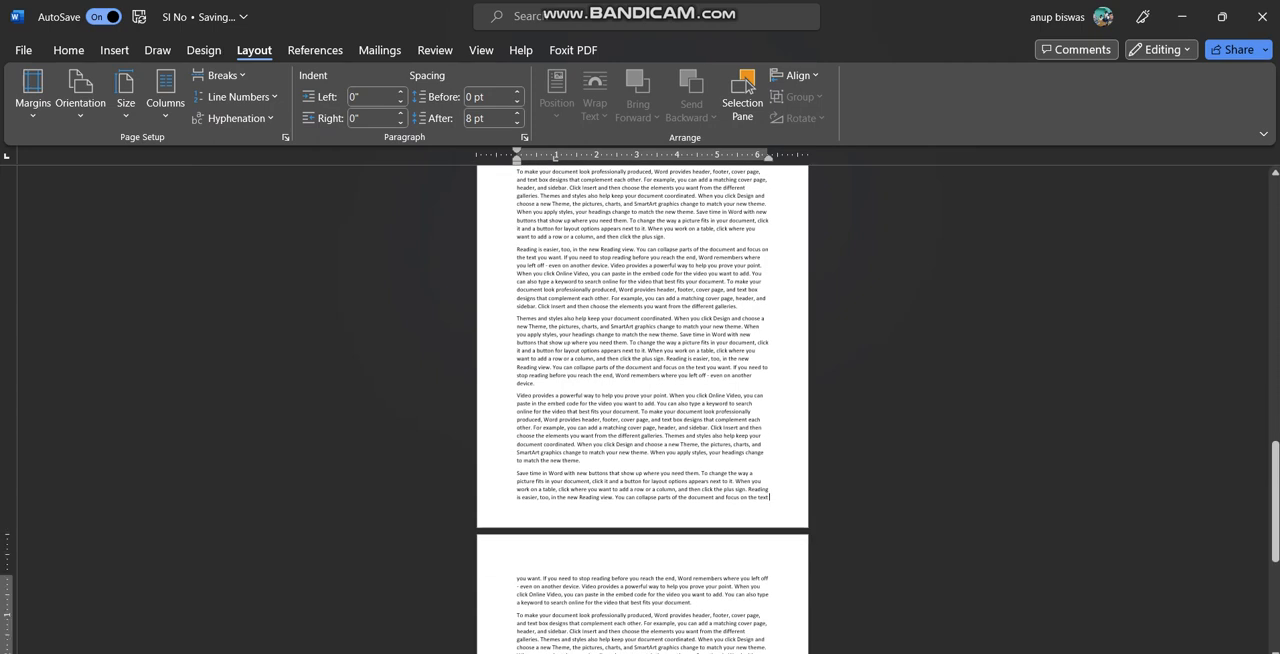
click(222, 75)
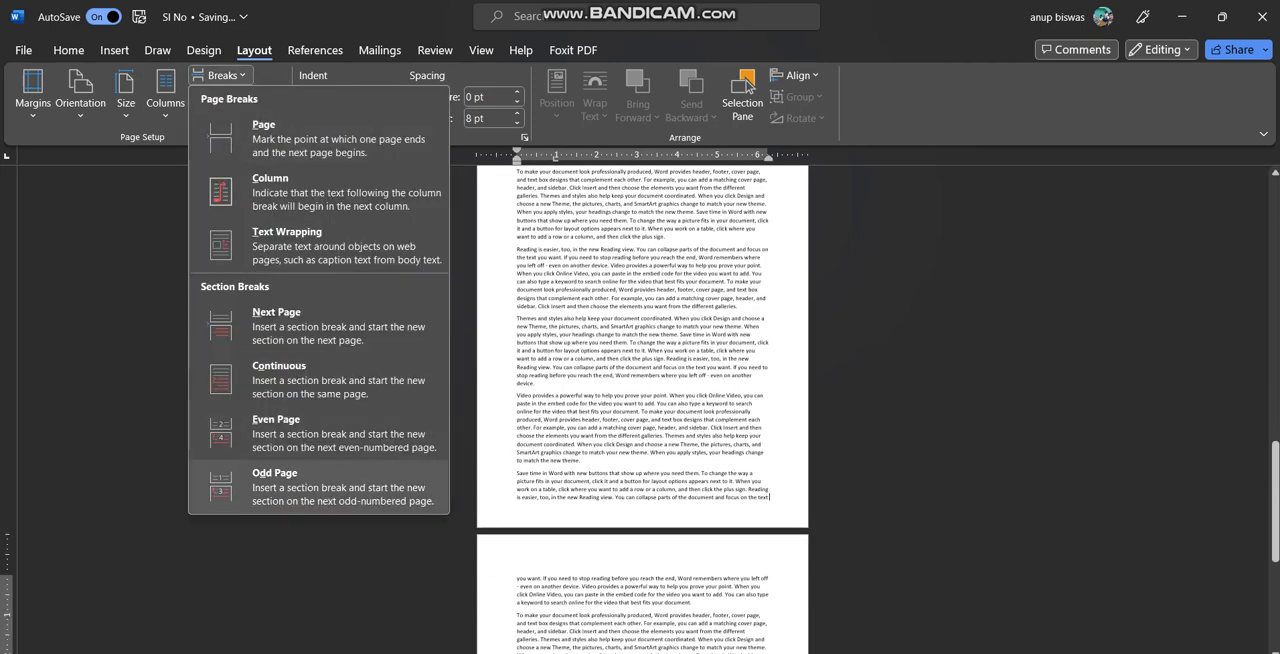
click(310, 326)
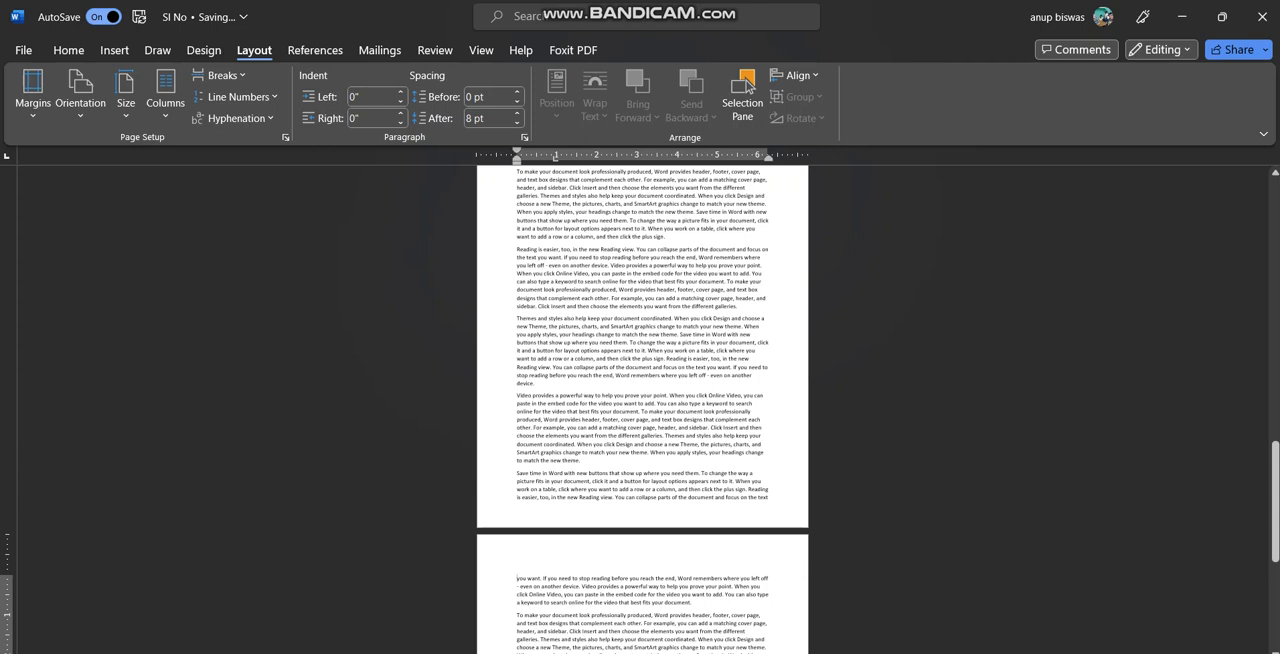
Color all text on the page between the two section breaks red
scroll(642, 400, up, 3)
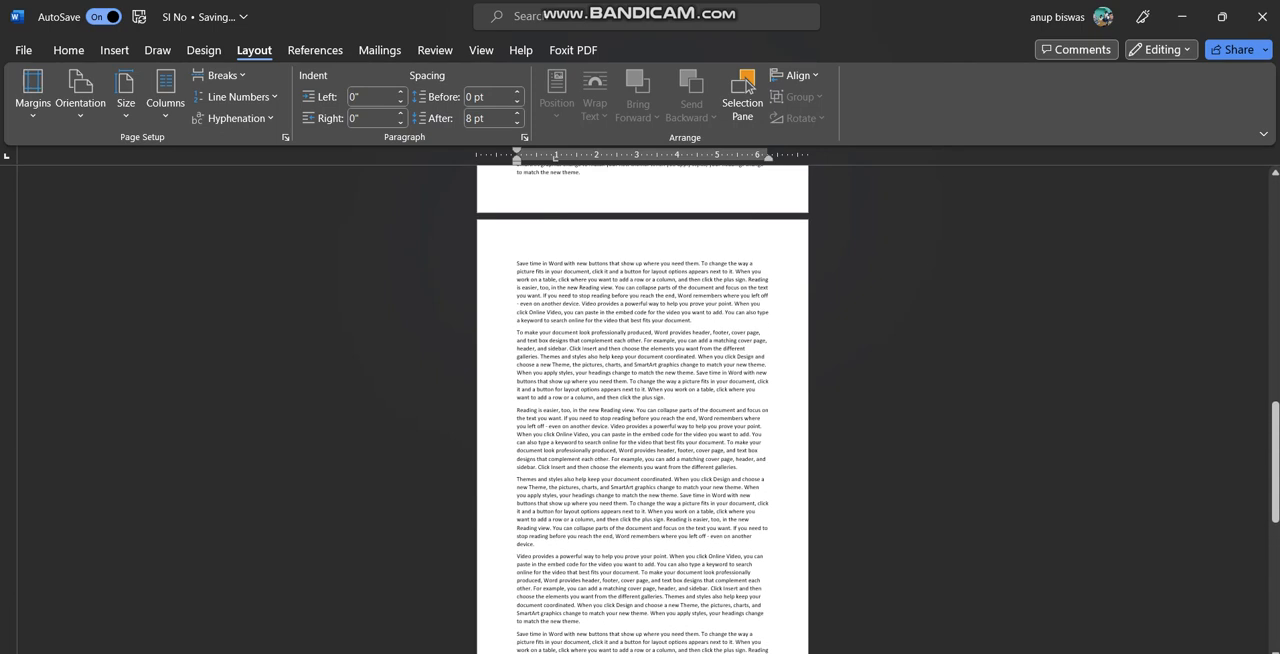
drag(517, 263, 768, 620)
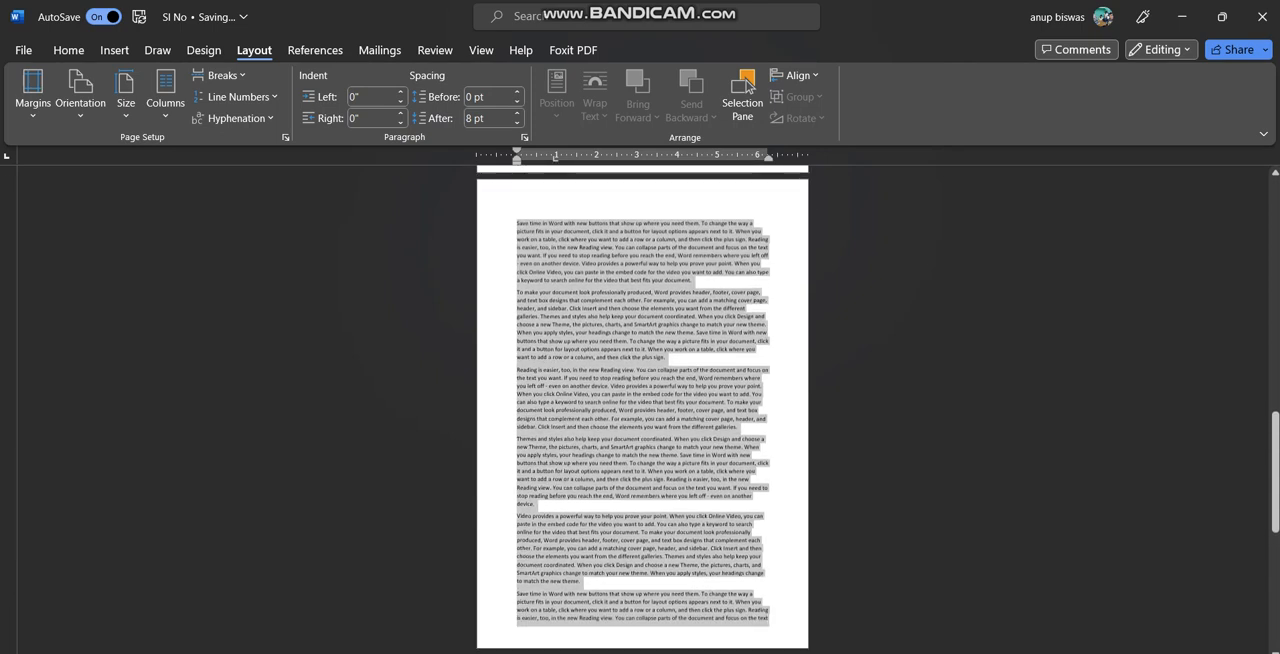
click(68, 50)
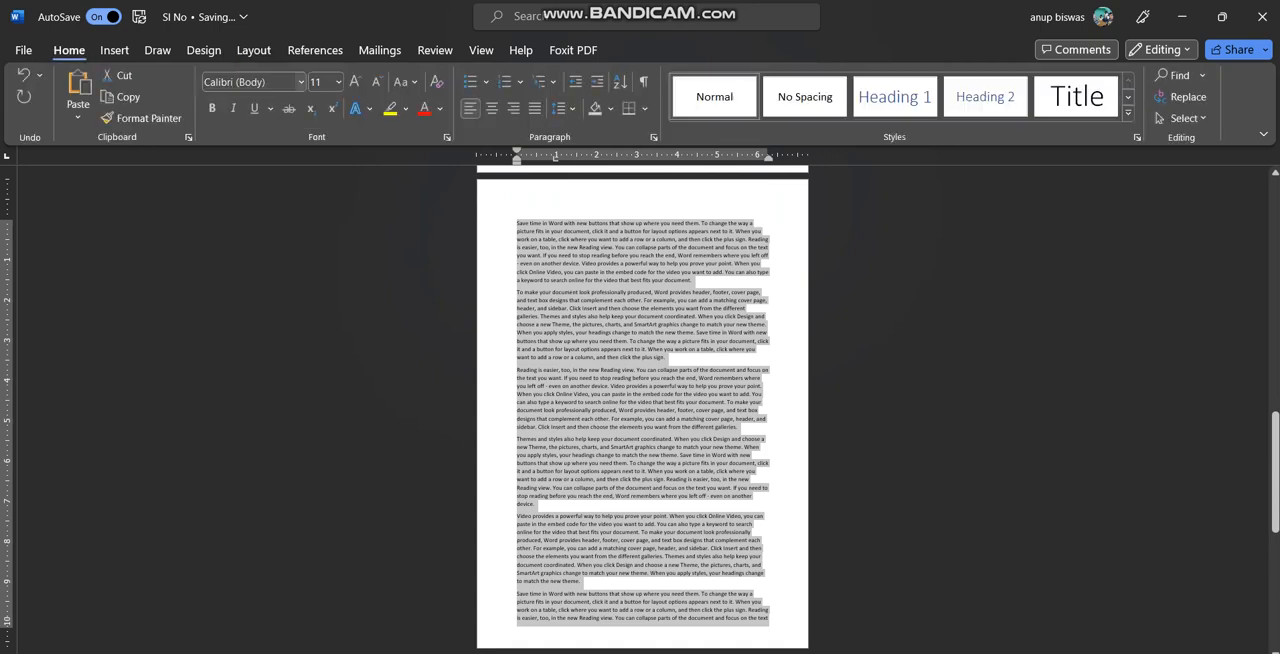
click(424, 108)
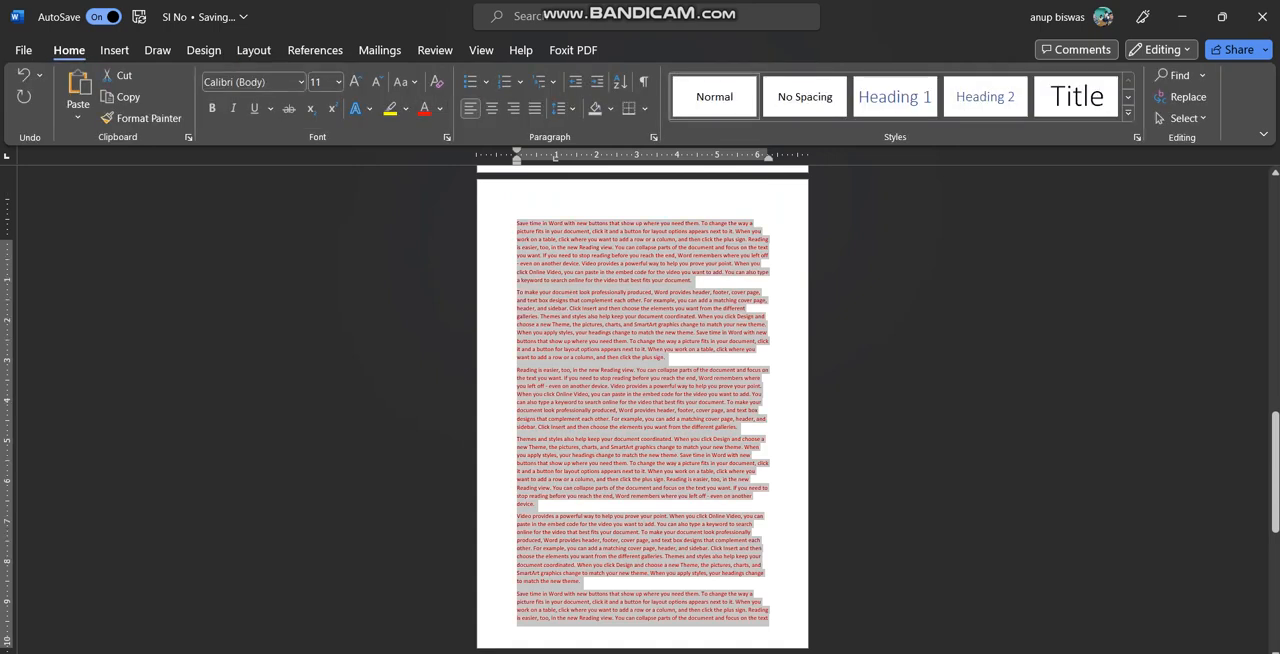
Set the page orientation of the section with the red text to Landscape
scroll(642, 409, up, 5)
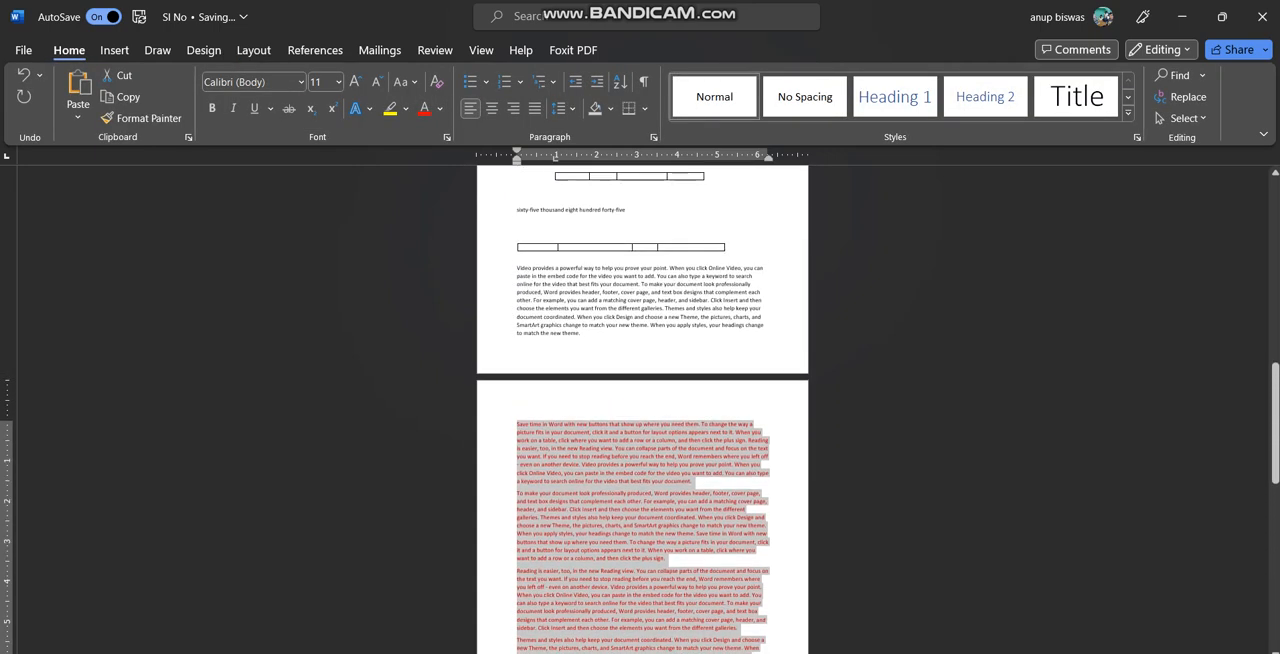
scroll(642, 409, up, 1)
scroll(642, 409, down, 4)
click(692, 381)
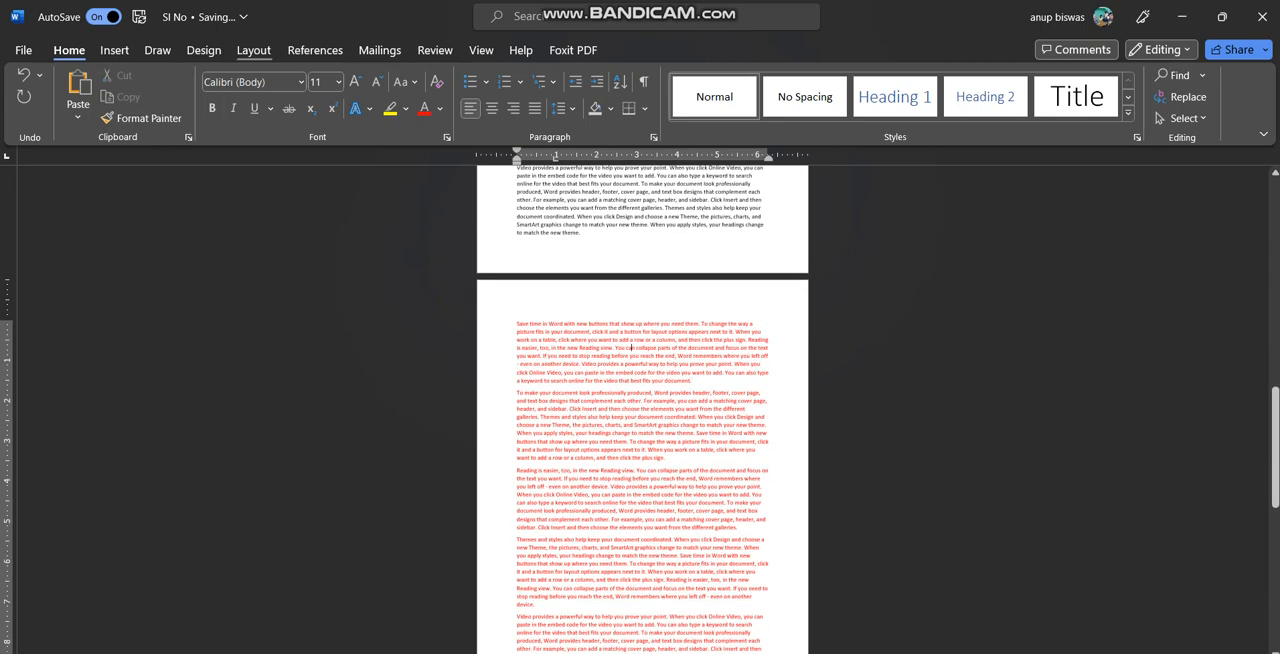
click(253, 49)
click(80, 97)
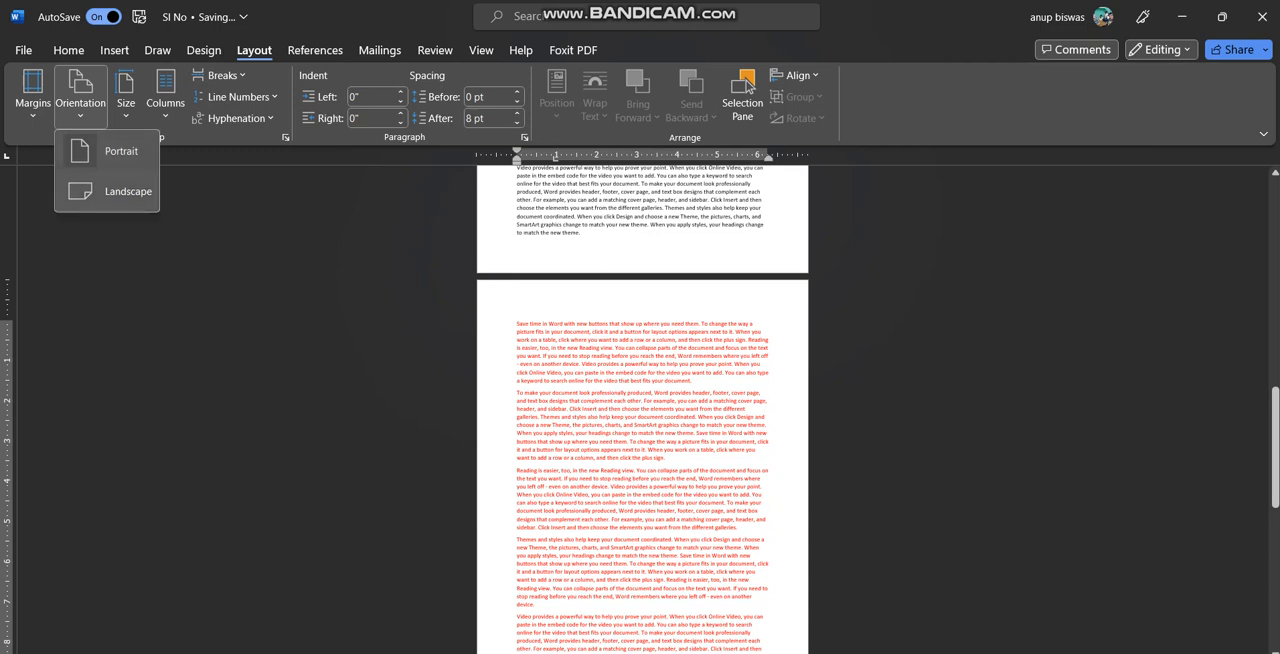
click(127, 191)
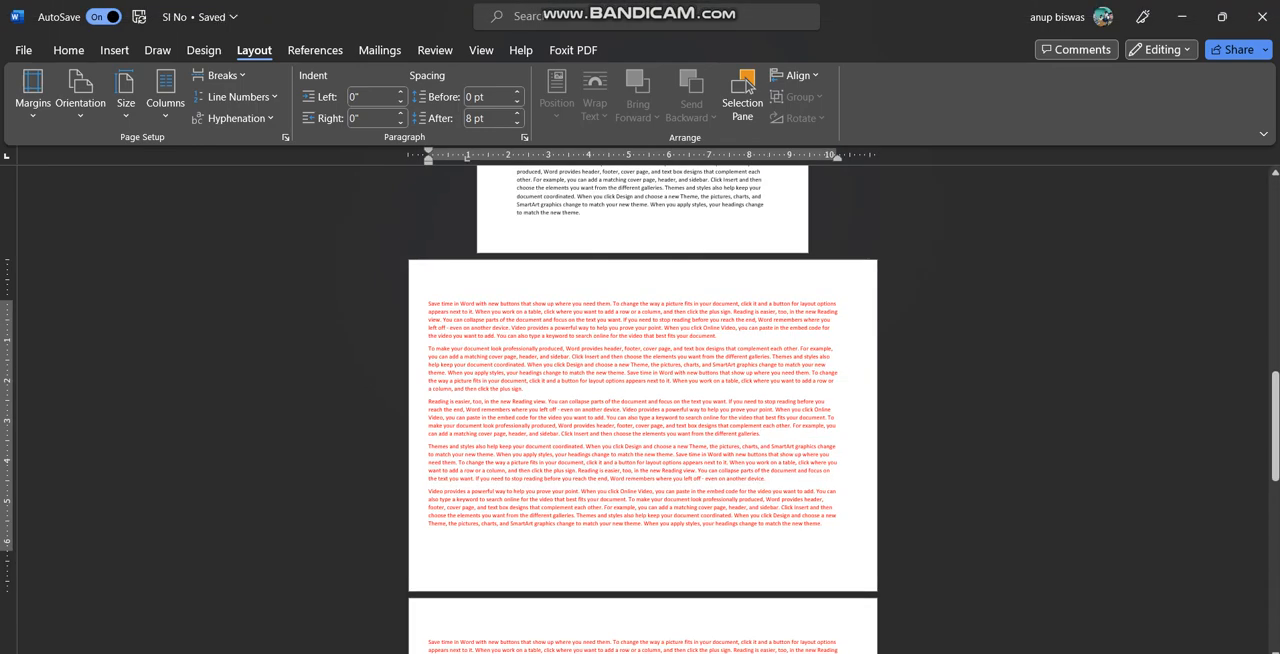
Delete the leftover lines of red text that spill onto the second landscape page
scroll(640, 410, down, 5)
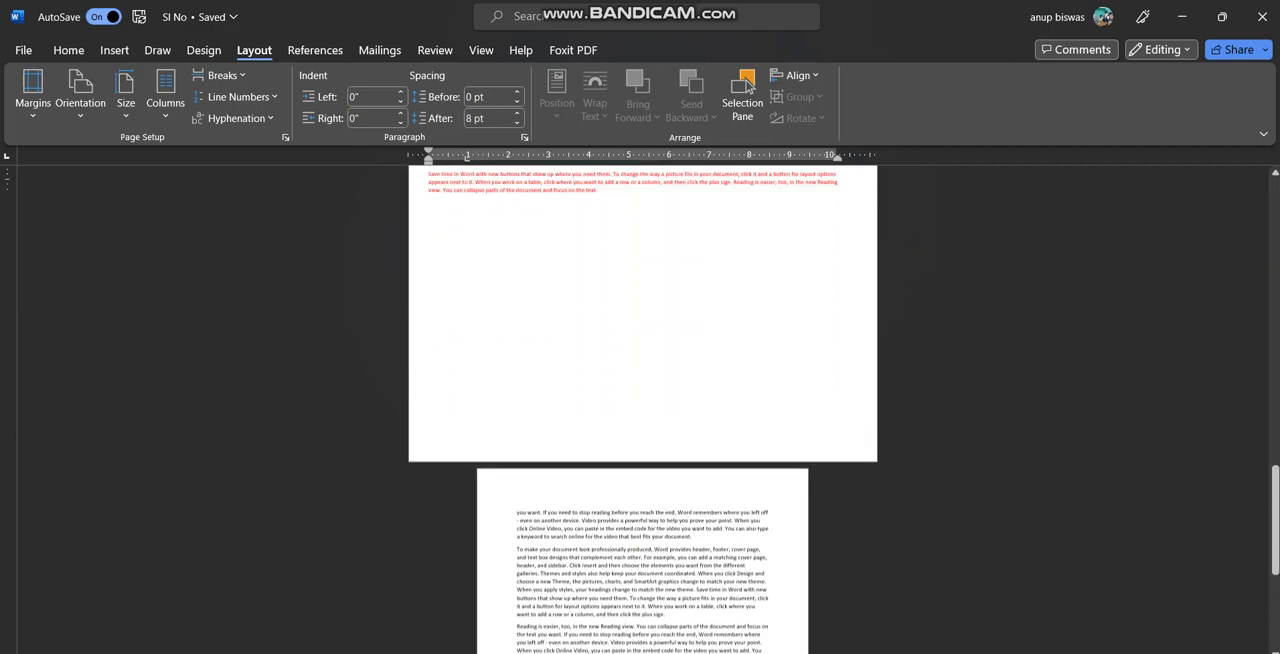
scroll(640, 410, up, 5)
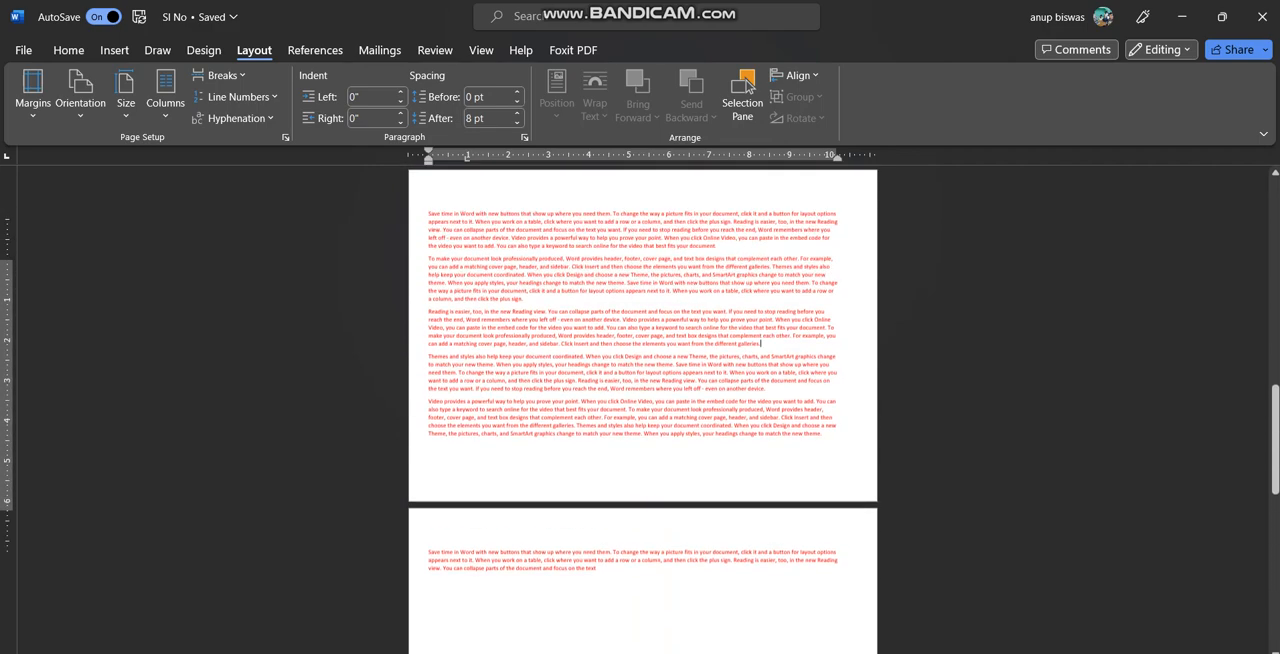
scroll(640, 410, down, 2)
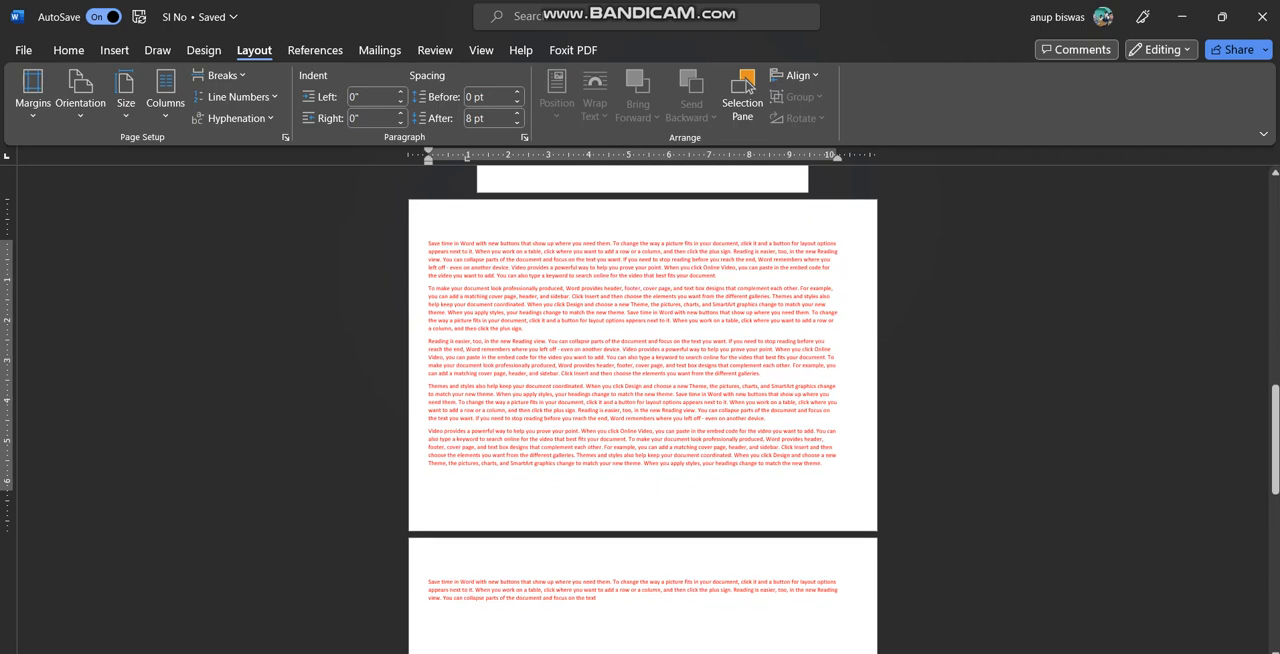
drag(429, 244, 827, 467)
click(453, 275)
key(ctrl+a)
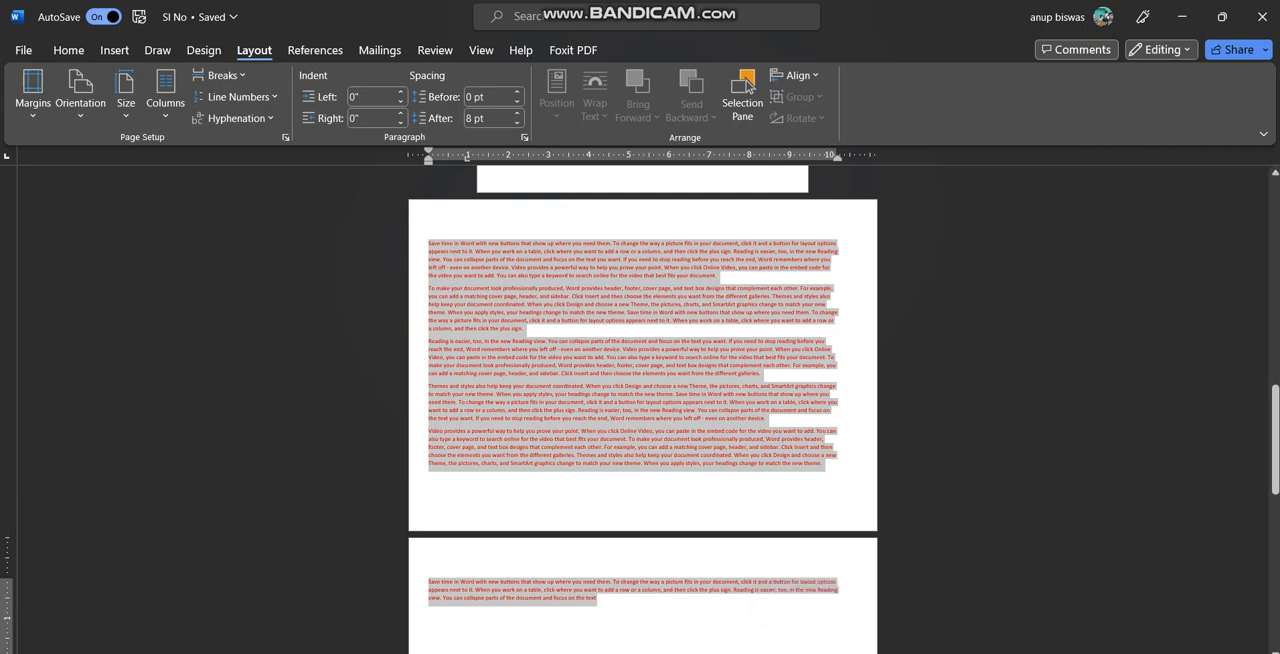
click(578, 463)
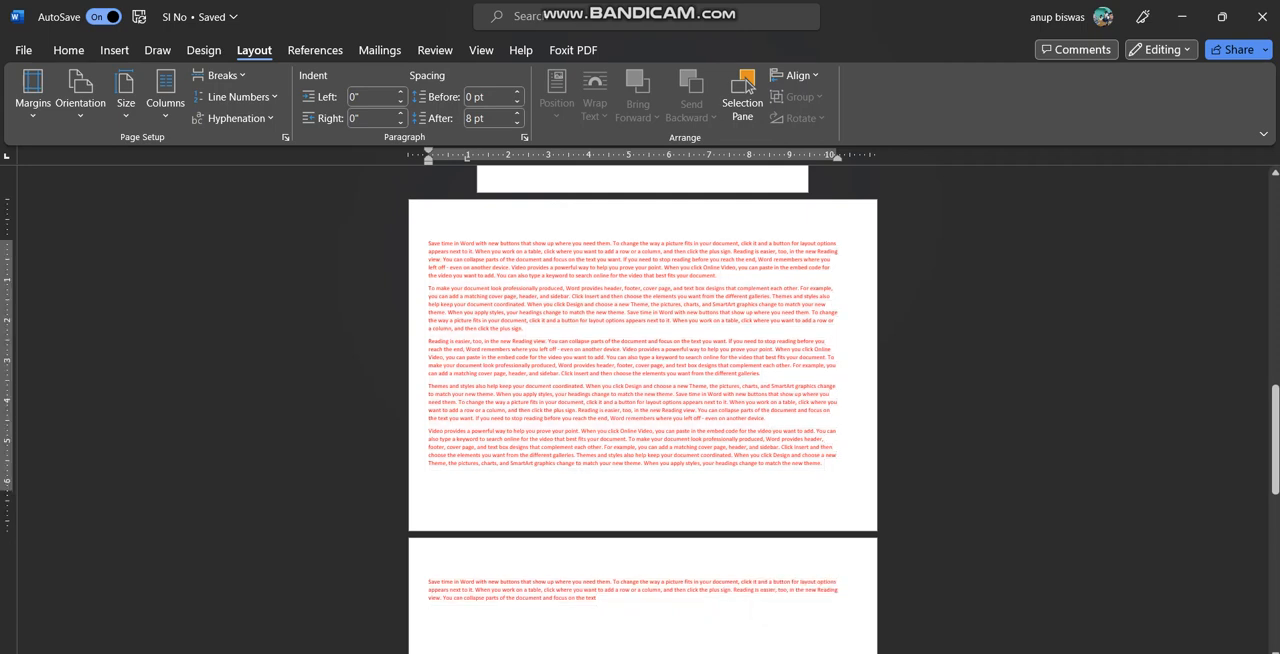
drag(428, 243, 827, 465)
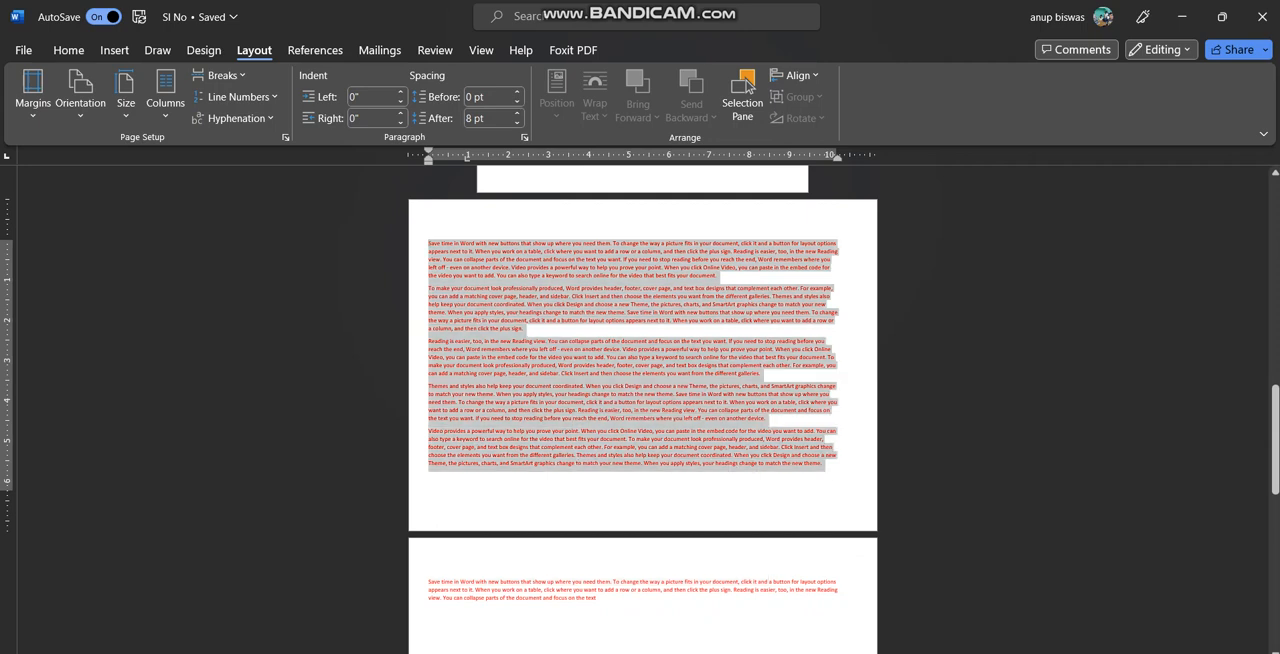
drag(598, 598, 428, 582)
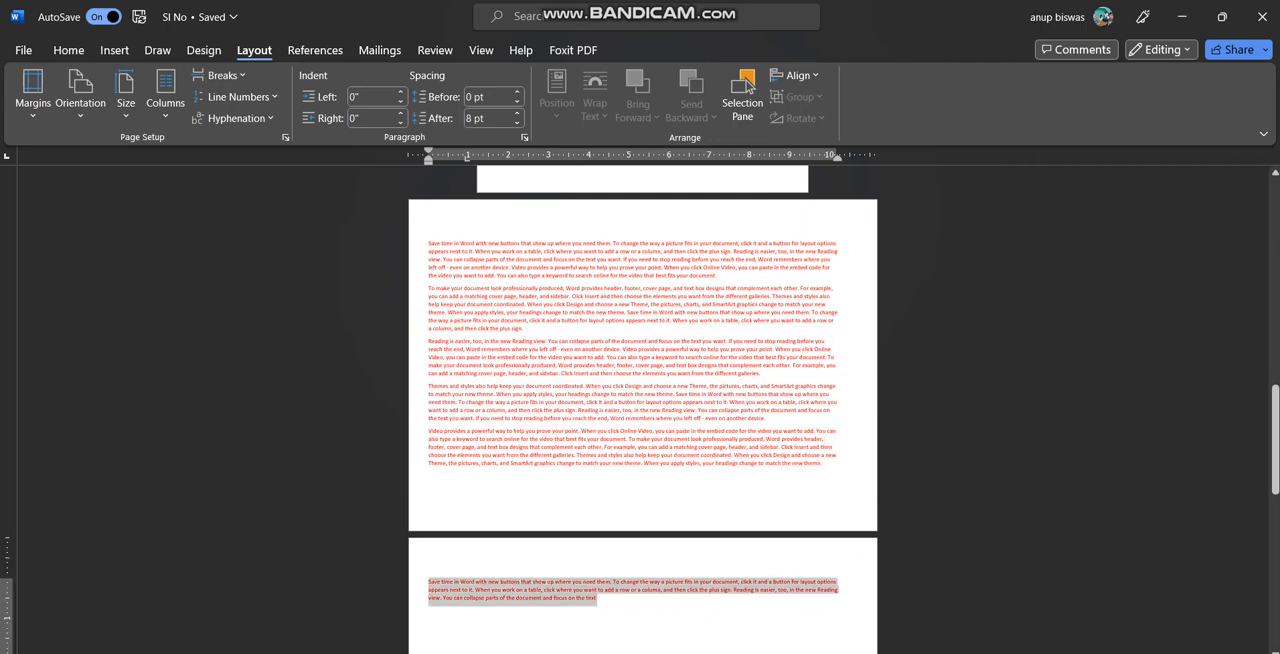
key(ctrl+z)
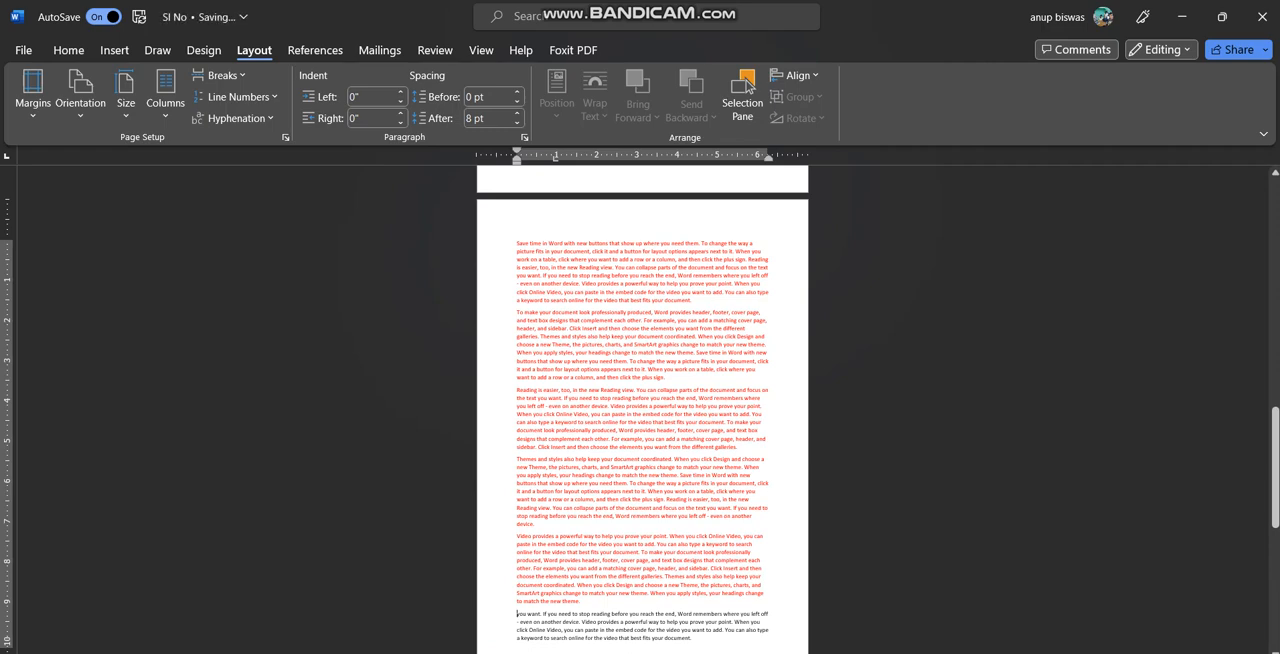
Insert a Next Page section break after the last red paragraph, before the black text beginning "you want"
scroll(642, 409, up, 3)
scroll(642, 409, down, 5)
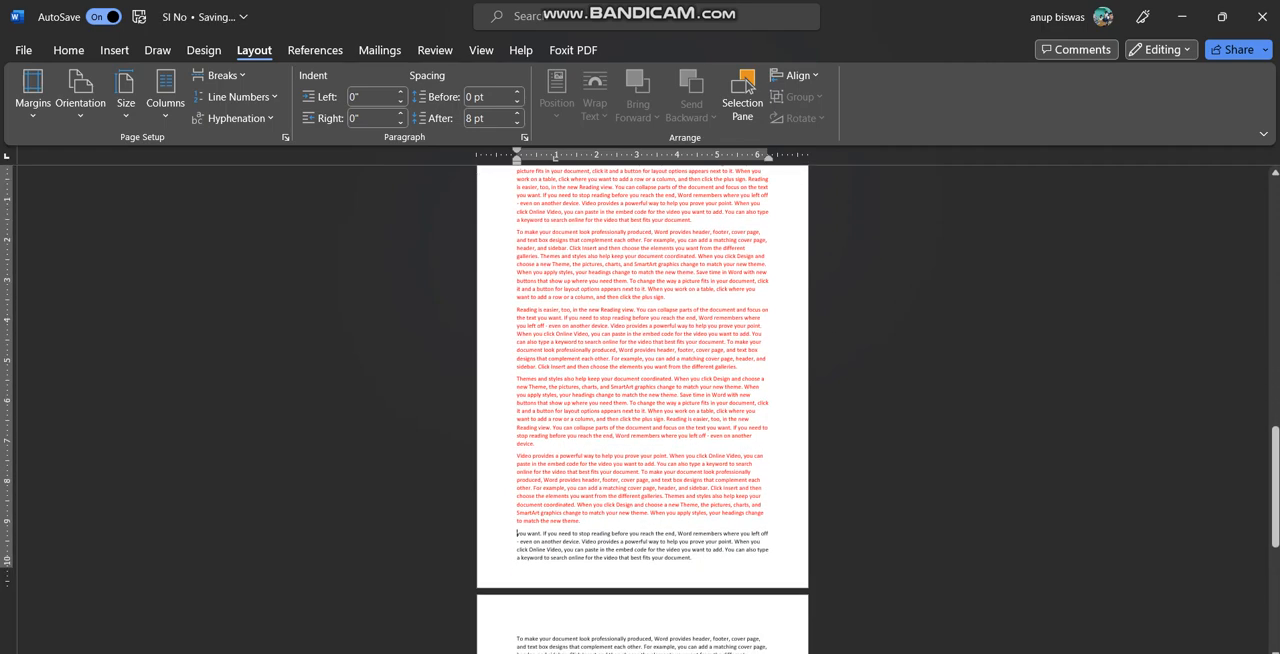
right_click(598, 522)
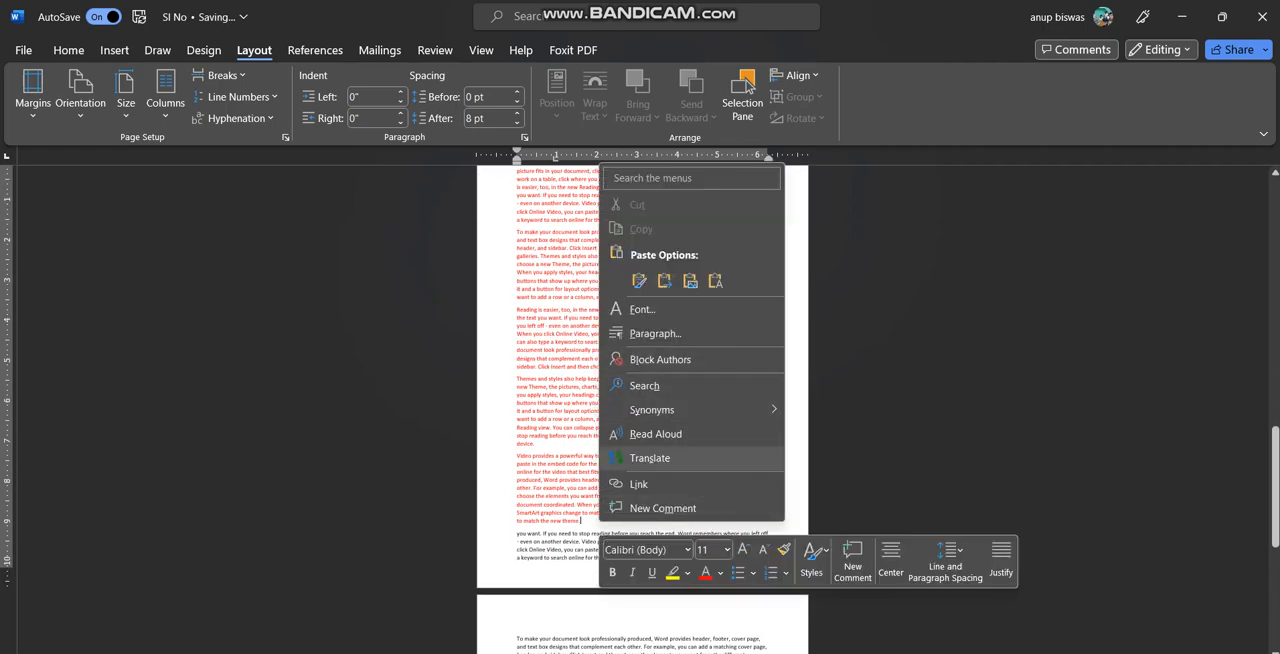
key(Escape)
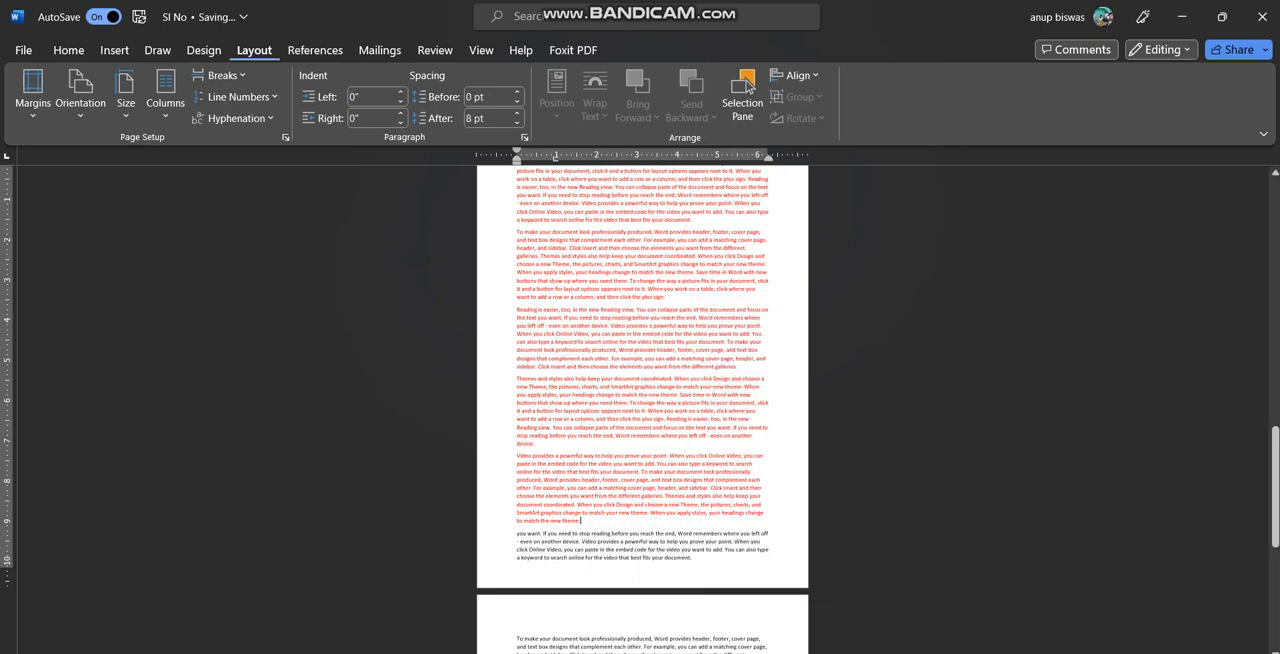
click(220, 75)
click(276, 325)
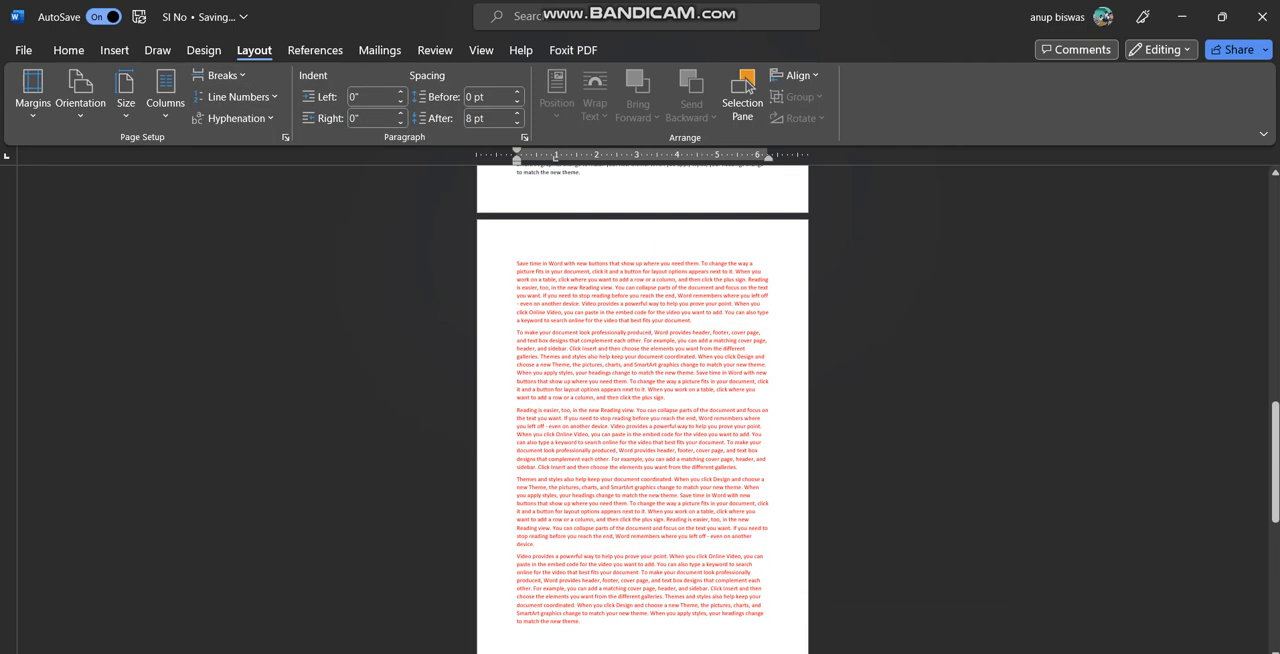
Try to push the last red paragraph, beginning "Video provides", onto a new page with blank lines, and undo it
key(Return)
key(Return)
key(Return)
key(Return)
key(Return)
key(Return)
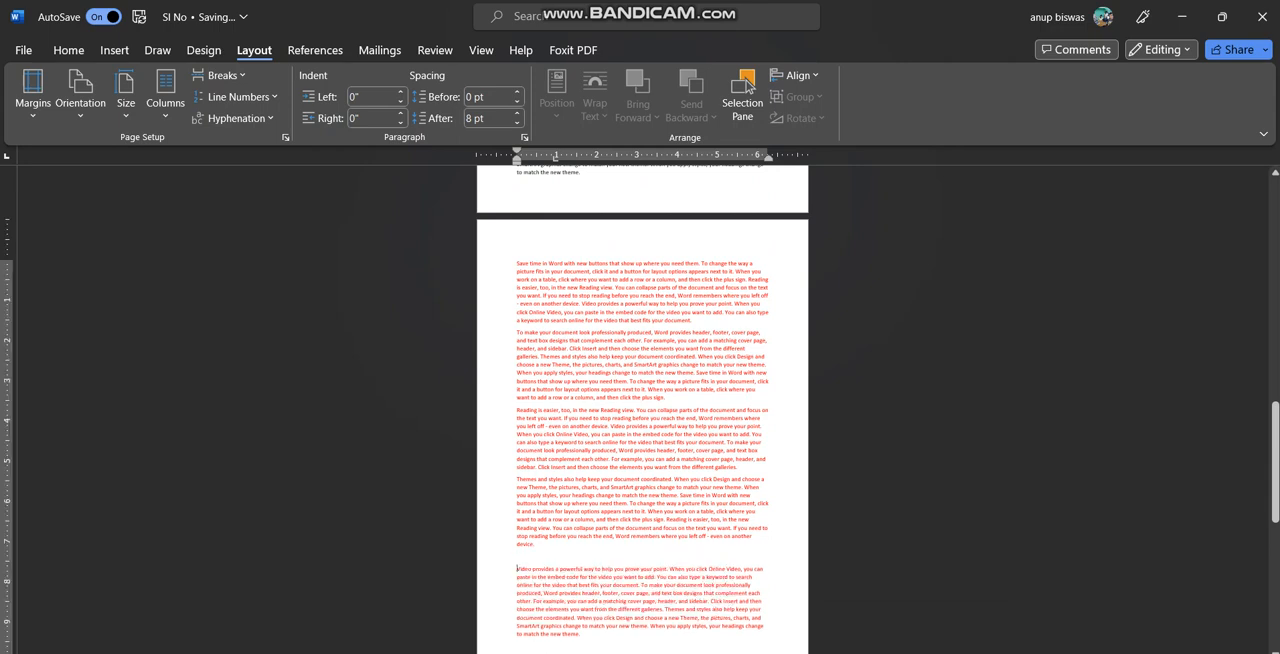
key(Return)
key(Return)
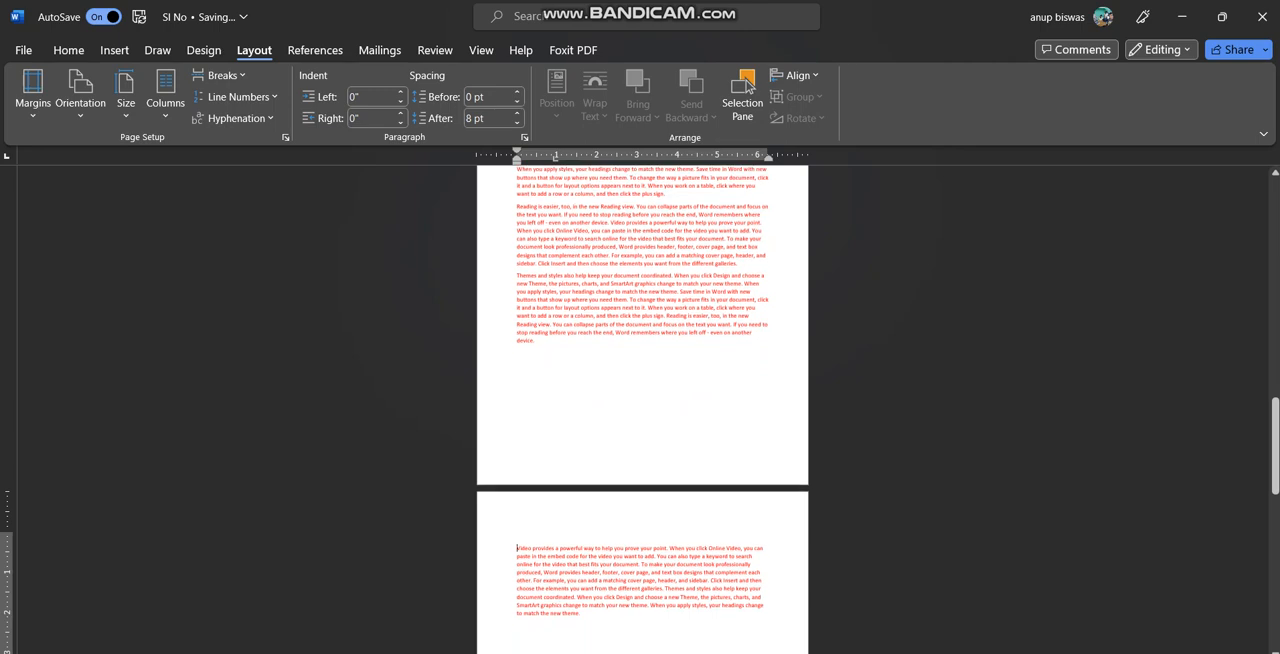
key(shift+Down)
key(shift+Down)
key(shift+Down)
key(shift+Down)
key(shift+Down)
key(shift+Down)
key(shift+Down)
key(shift+Down)
key(shift+Down)
key(ctrl+z)
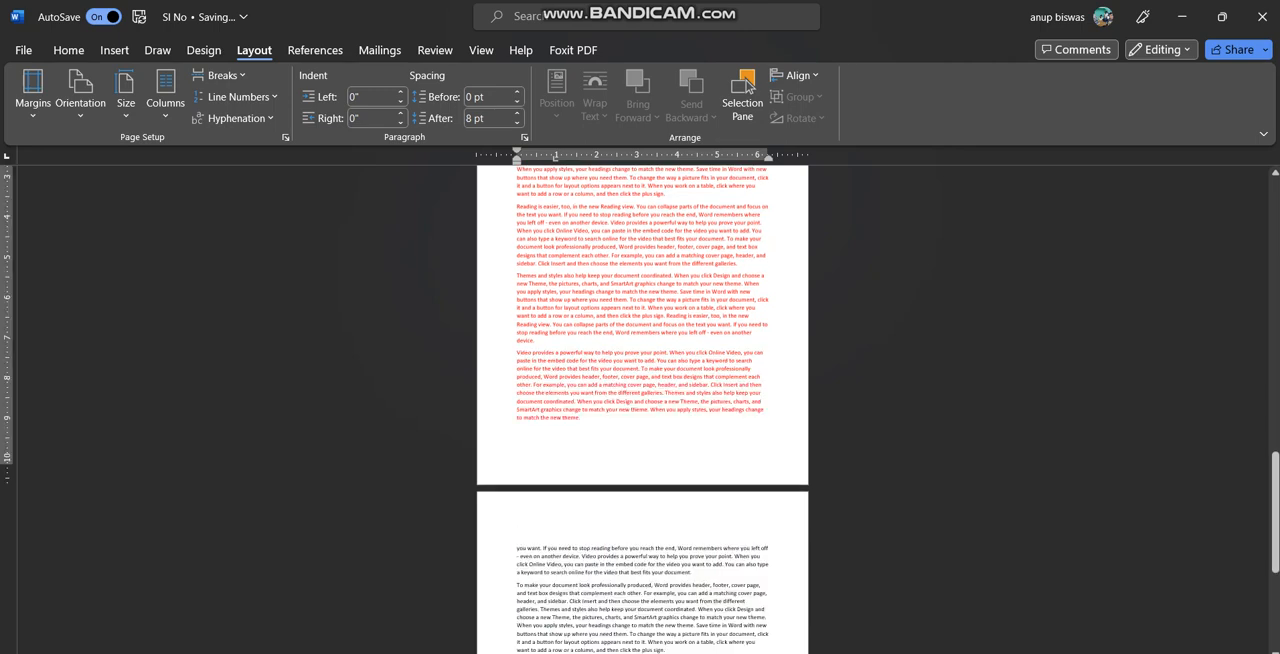
Delete the last red paragraph, beginning "Video provides", and insert a Next Page section break in its place
drag(517, 353, 580, 418)
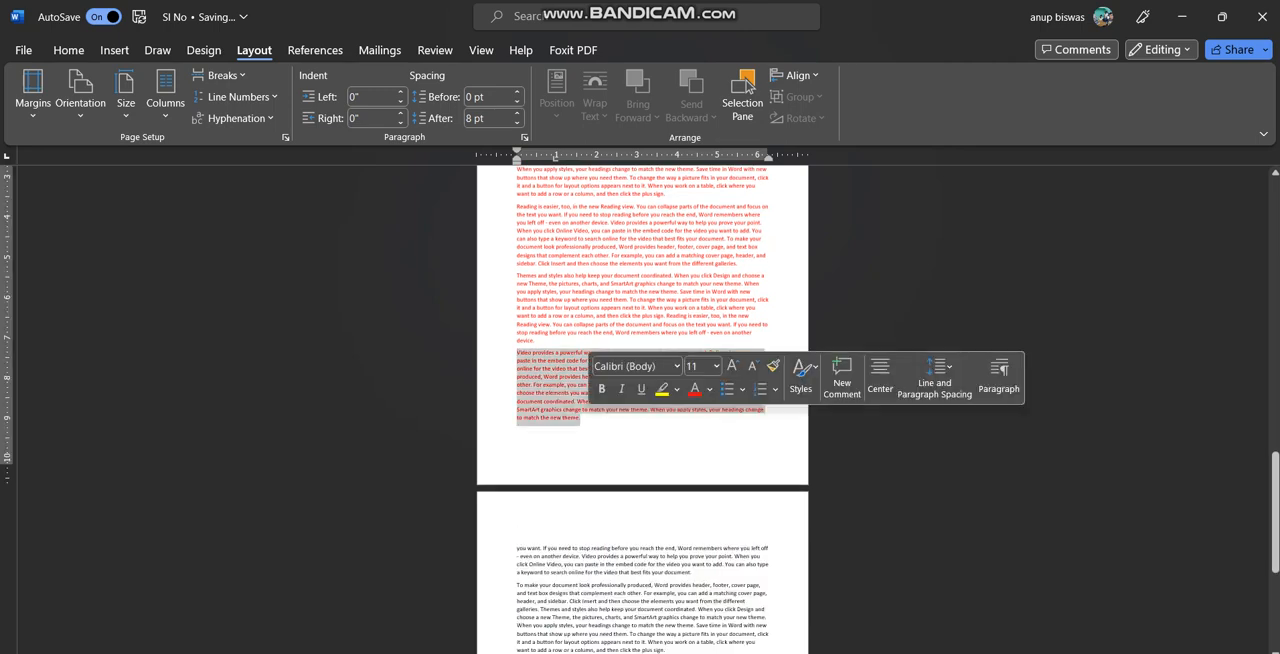
key(Delete)
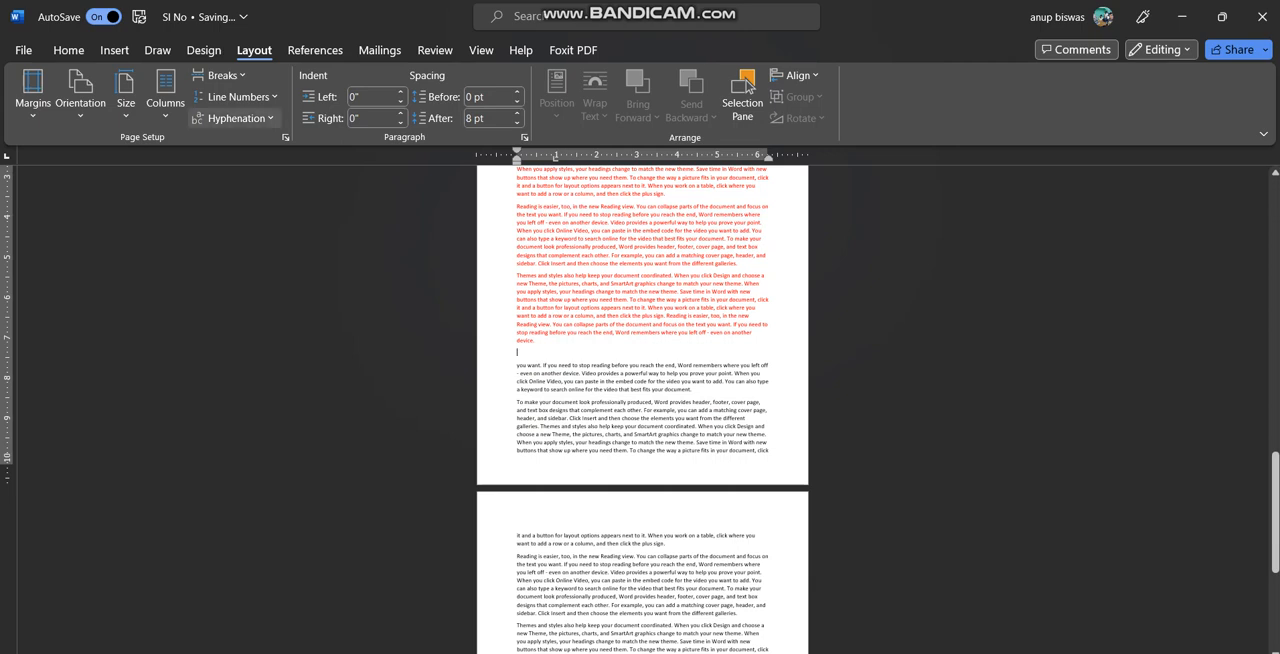
click(221, 75)
click(276, 320)
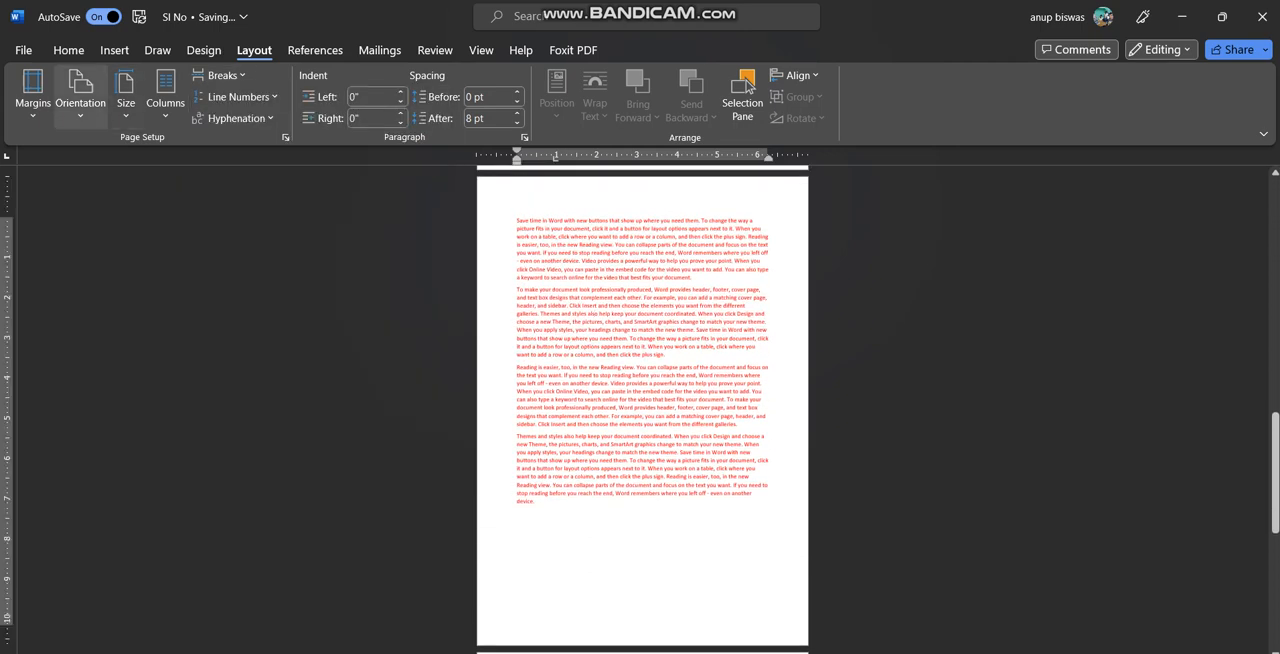
Set the section containing the remaining four red paragraphs to Landscape orientation and check it against the surrounding pages
click(80, 95)
click(110, 186)
scroll(640, 410, up, 10)
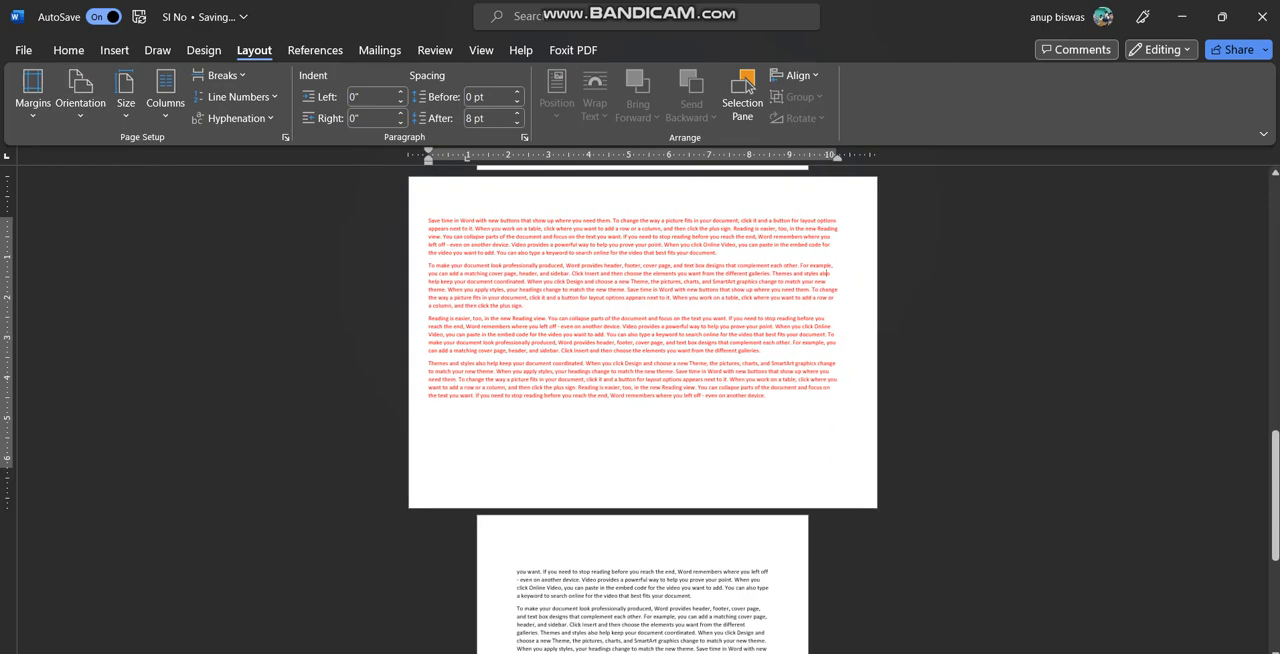
scroll(640, 410, up, 6)
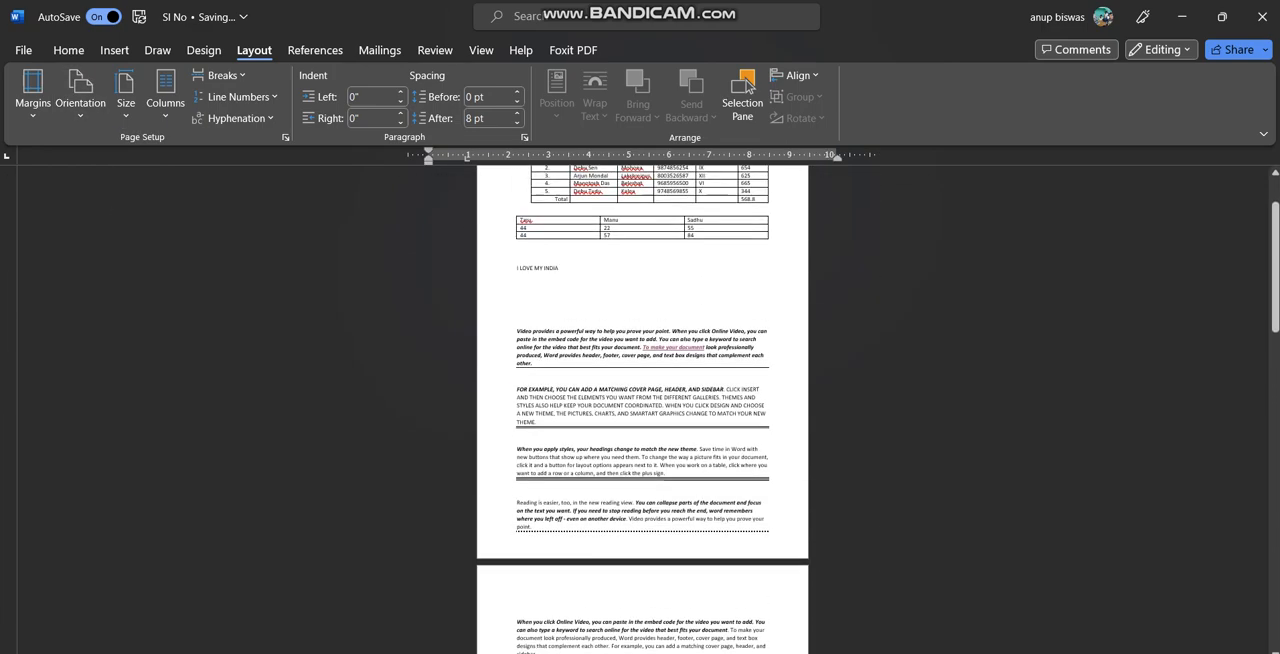
scroll(640, 410, down, 10)
scroll(640, 410, down, 10)
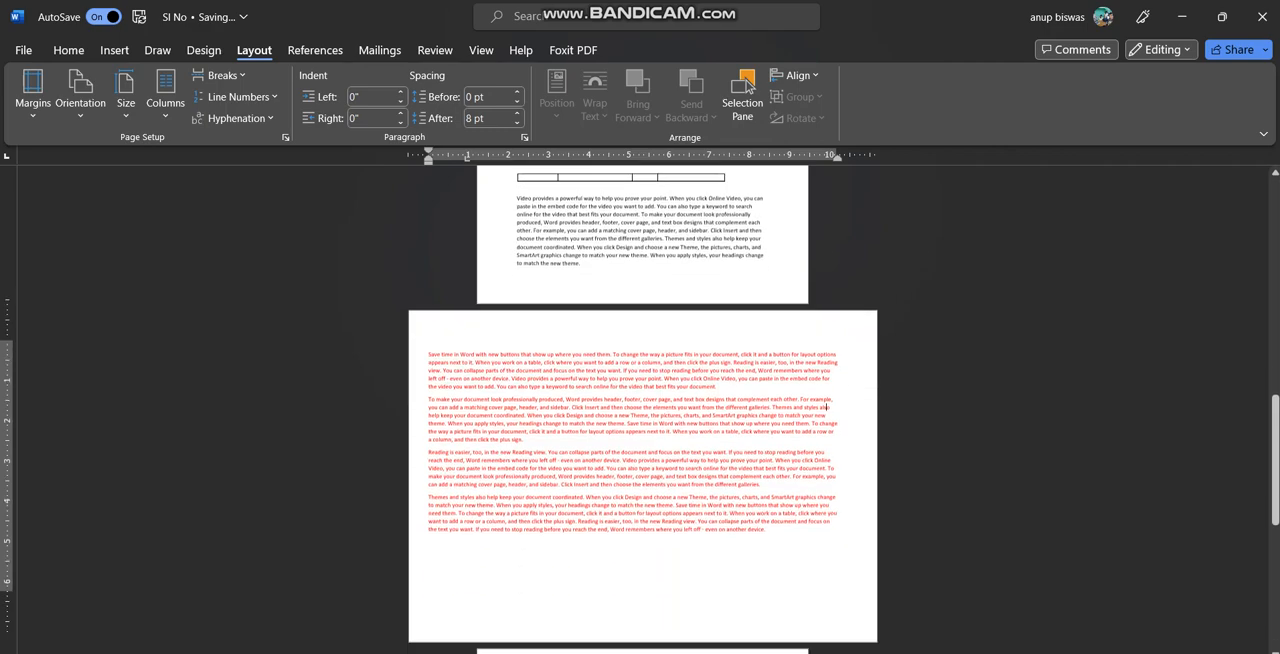
scroll(640, 410, down, 1)
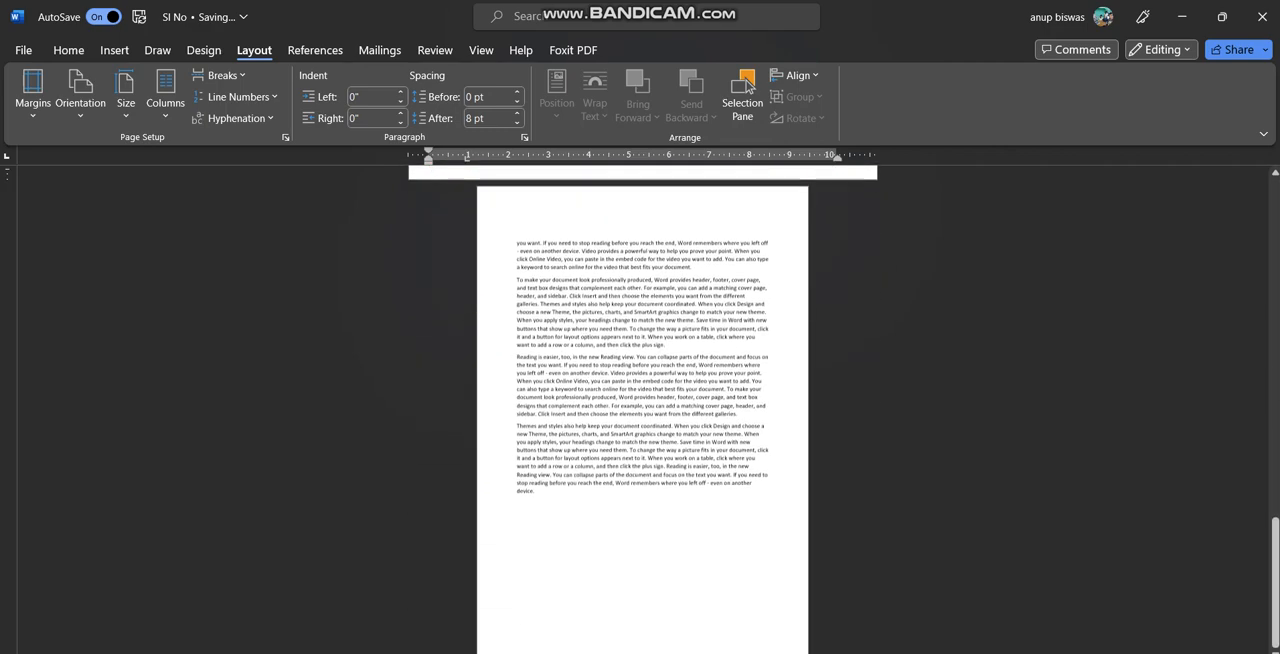
scroll(640, 410, up, 3)
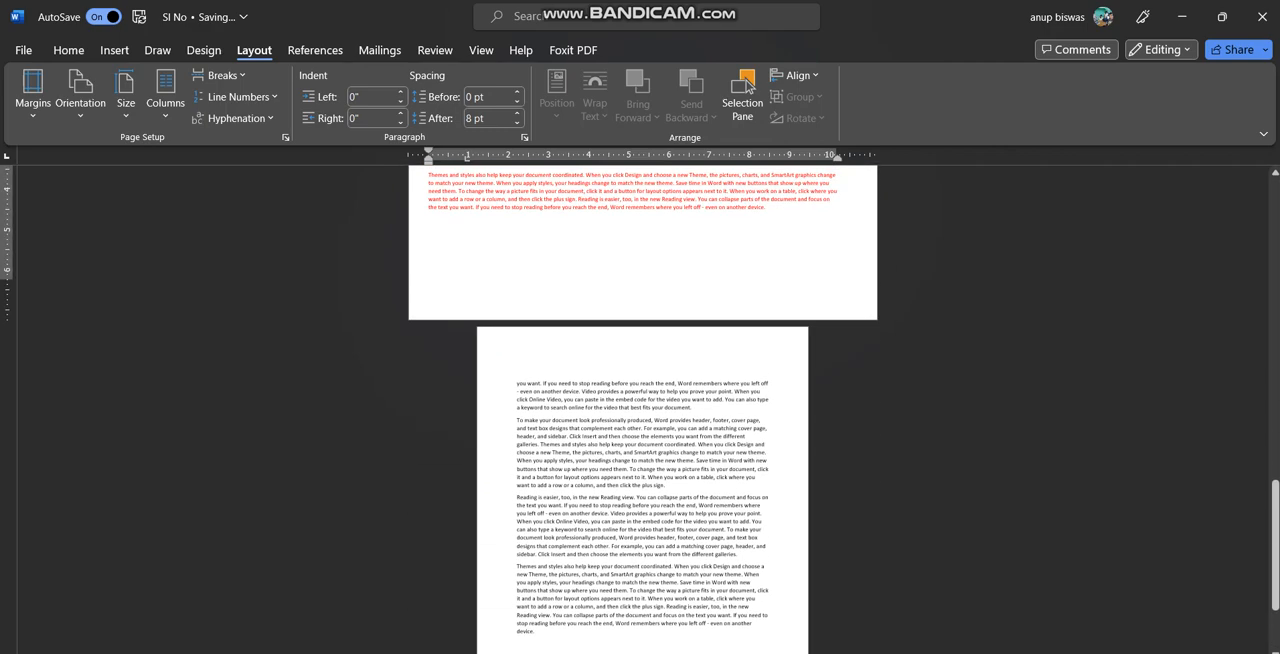